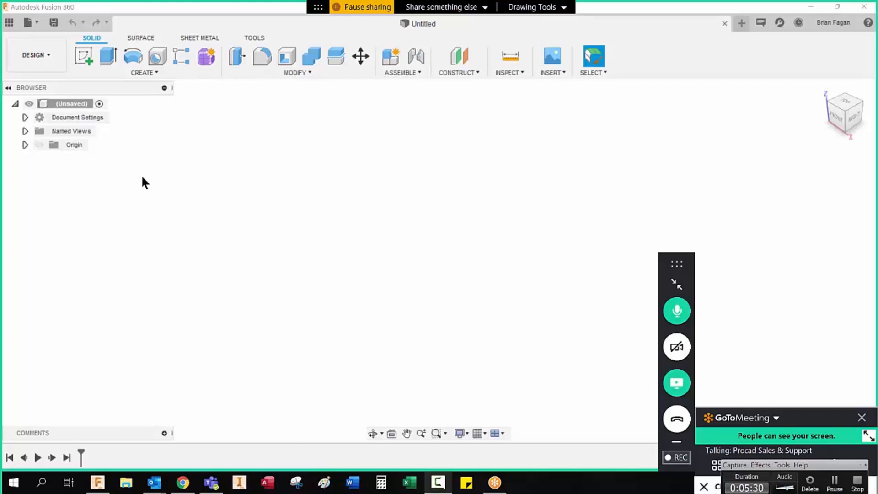
Open the CAM Webinar April2020 design from the Fusion Webinar material project and switch to the Manufacture workspace
left_click(8, 23)
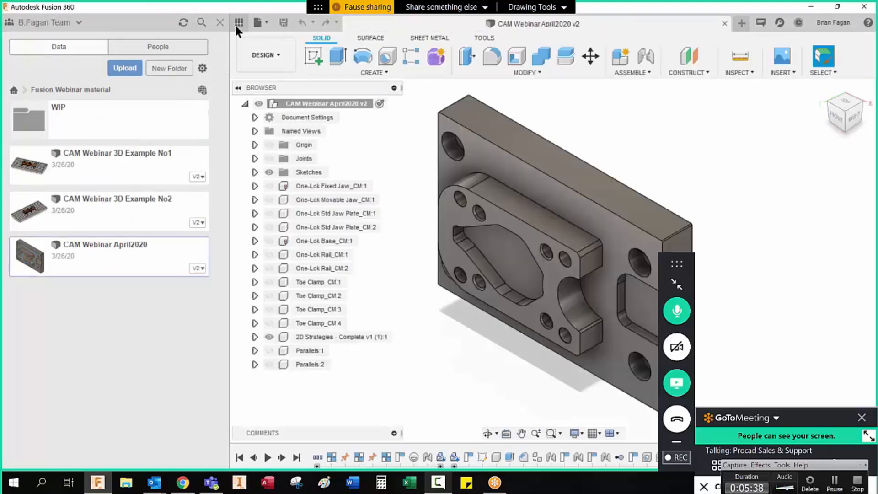
left_click(235, 24)
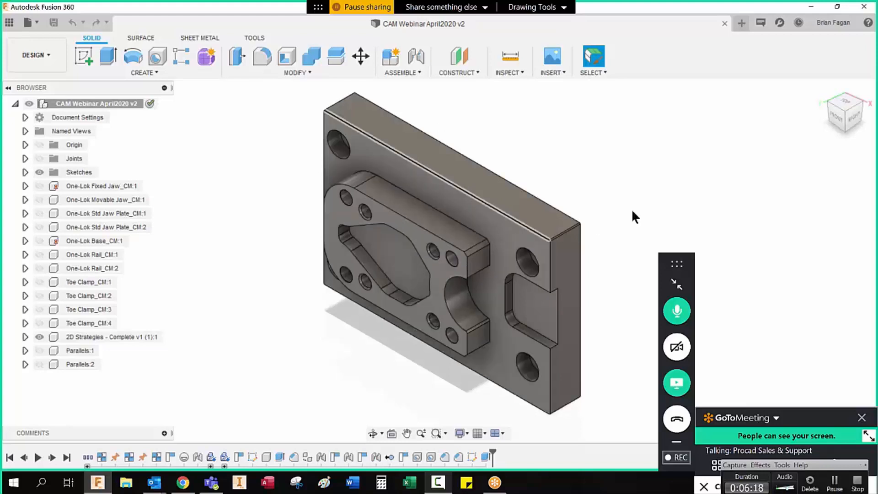
left_click(48, 53)
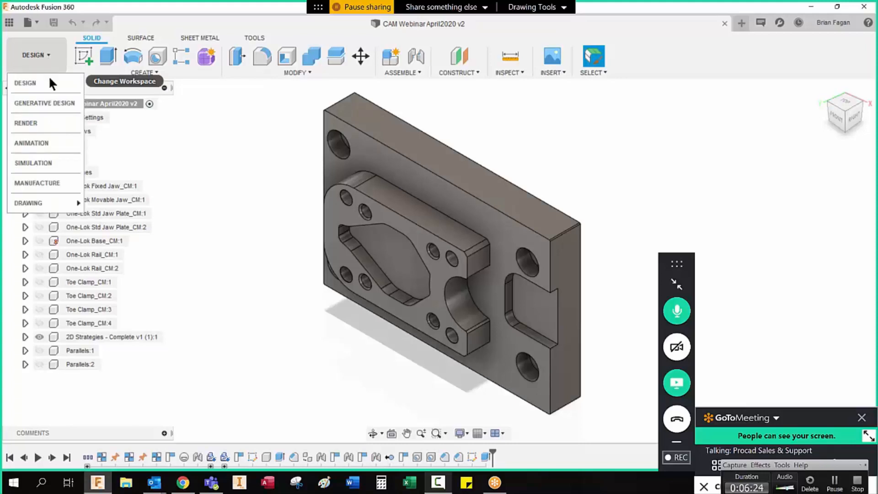
left_click(51, 182)
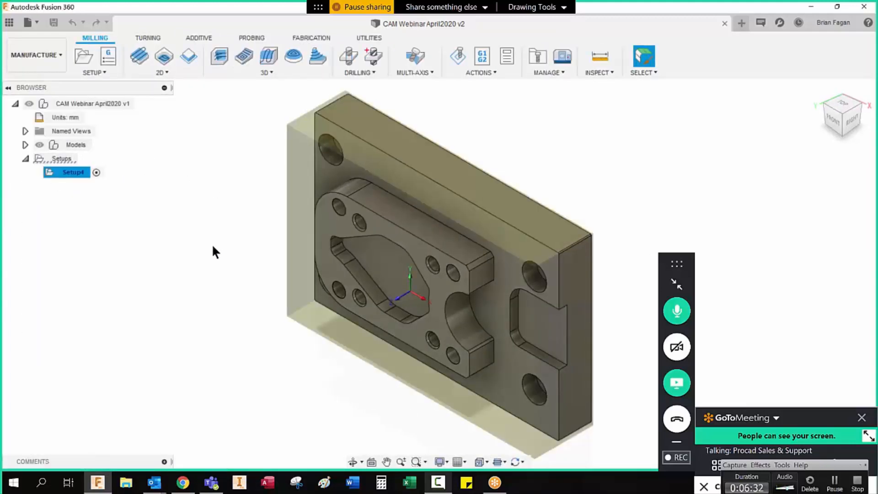
Orient the plate lying flat in an isometric view with the pocketed face up and set it as Home using Fit to View
scroll(212, 243, "down", 2)
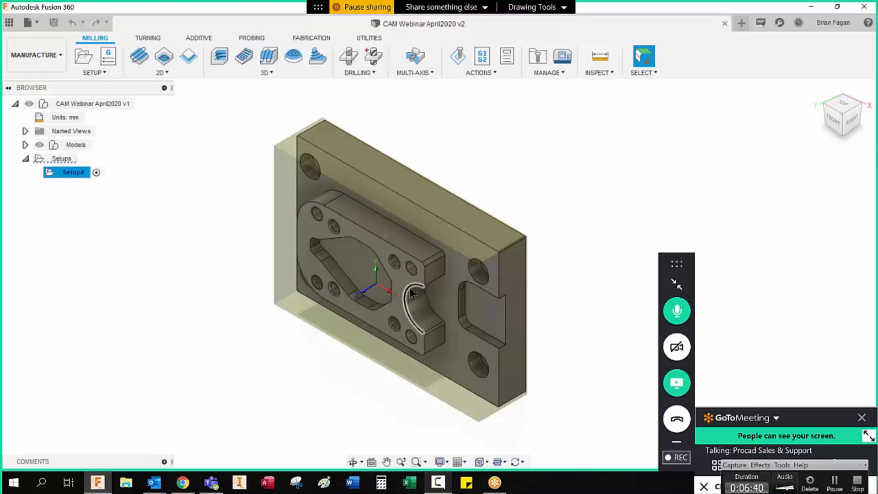
left_click(835, 122)
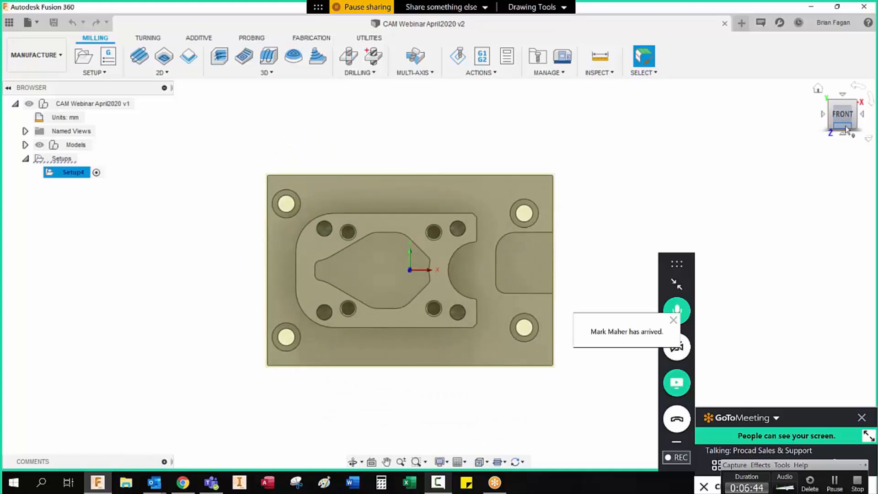
left_click(858, 107)
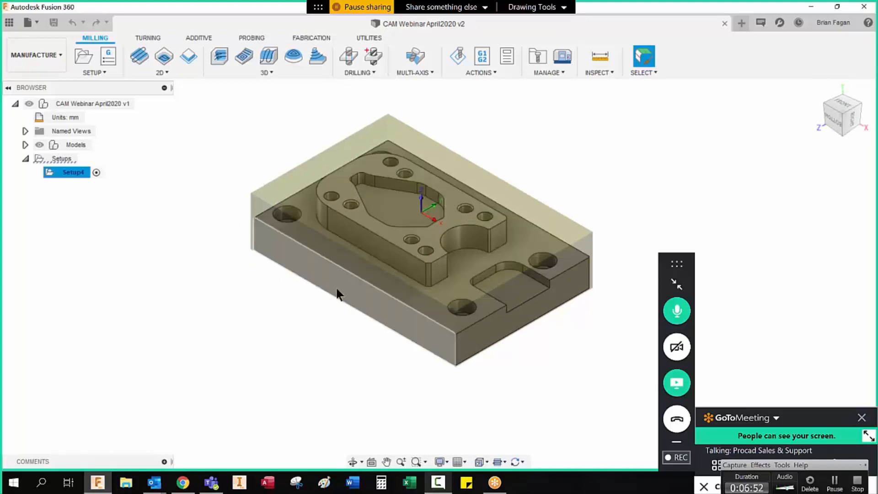
right_click(846, 112)
left_click(820, 89)
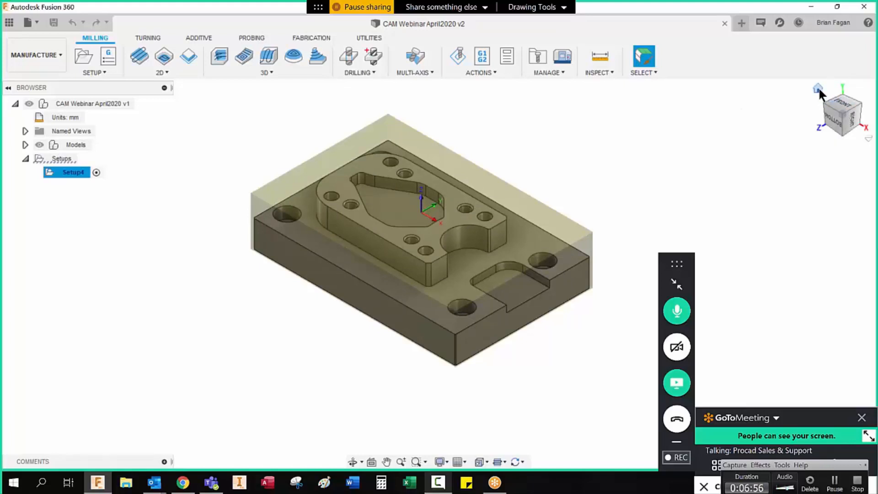
right_click(818, 87)
mouse_move(805, 142)
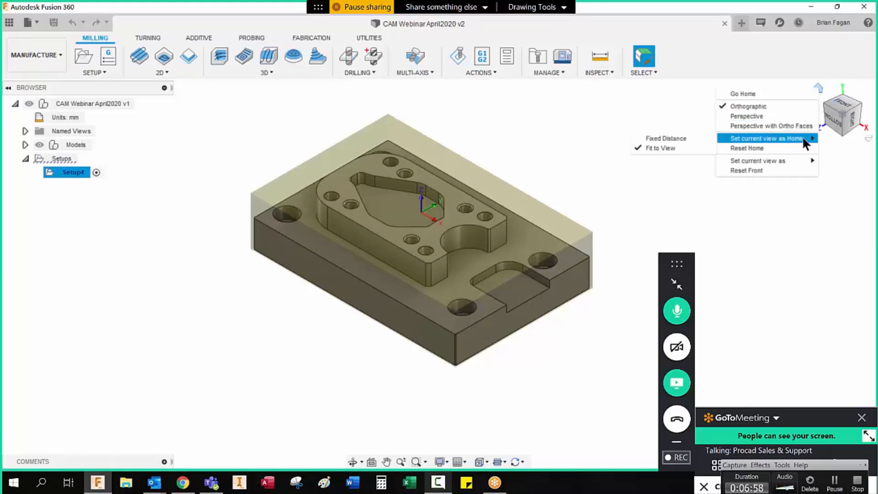
left_click(660, 148)
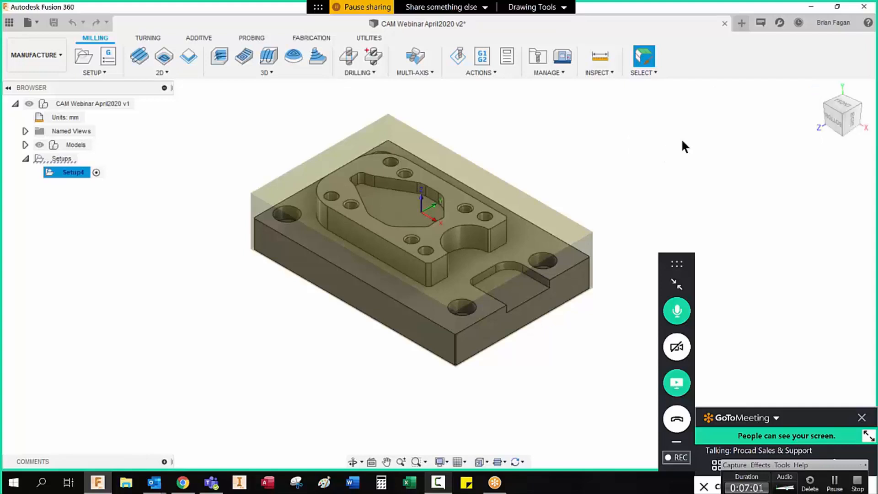
View the pocketed face of the plate straight on, define this view as Top and return to the Home view
left_click(843, 111)
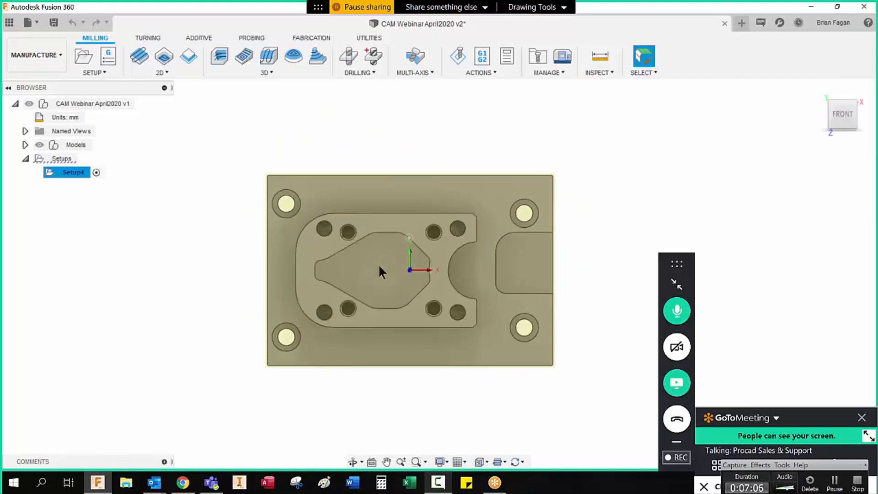
right_click(843, 114)
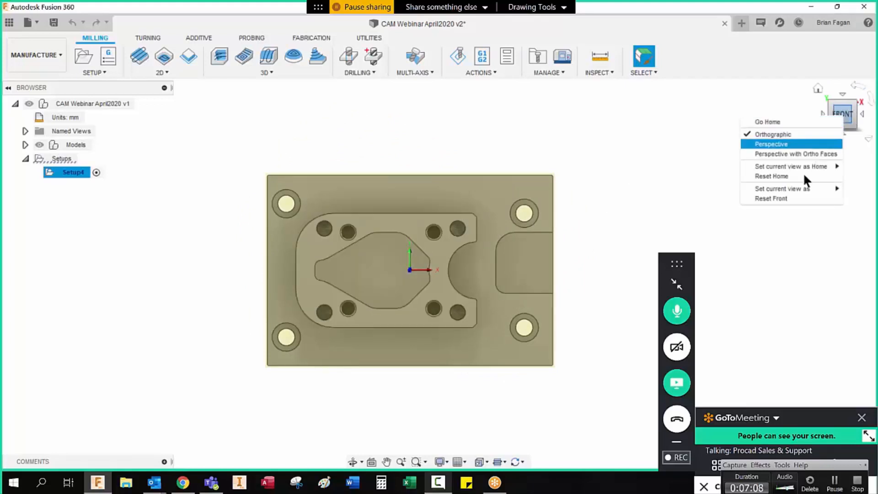
mouse_move(793, 185)
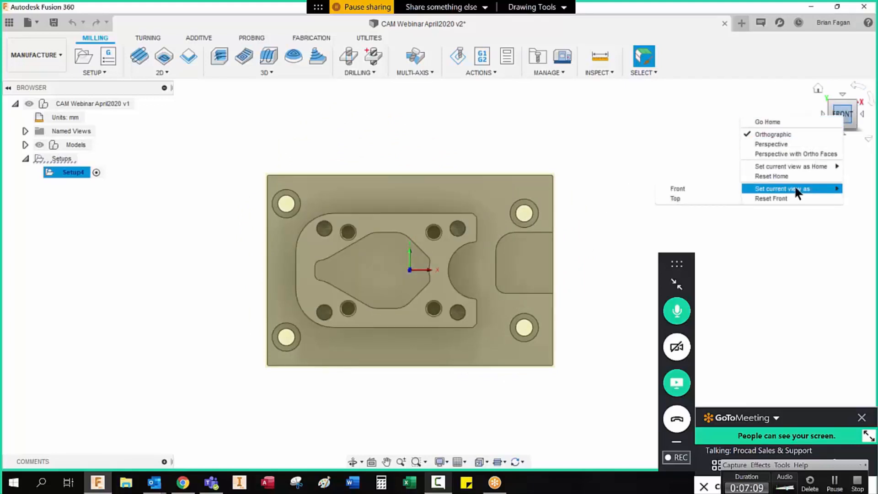
left_click(670, 199)
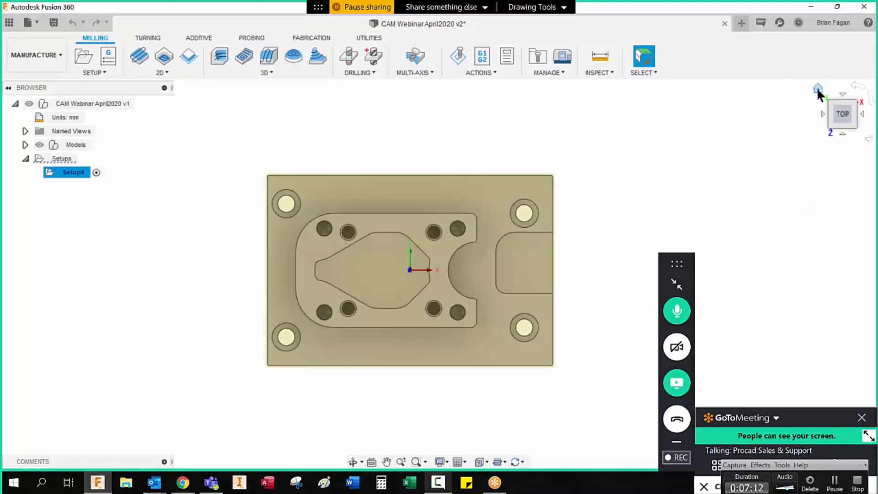
left_click(818, 91)
scroll(546, 227, "down", 3)
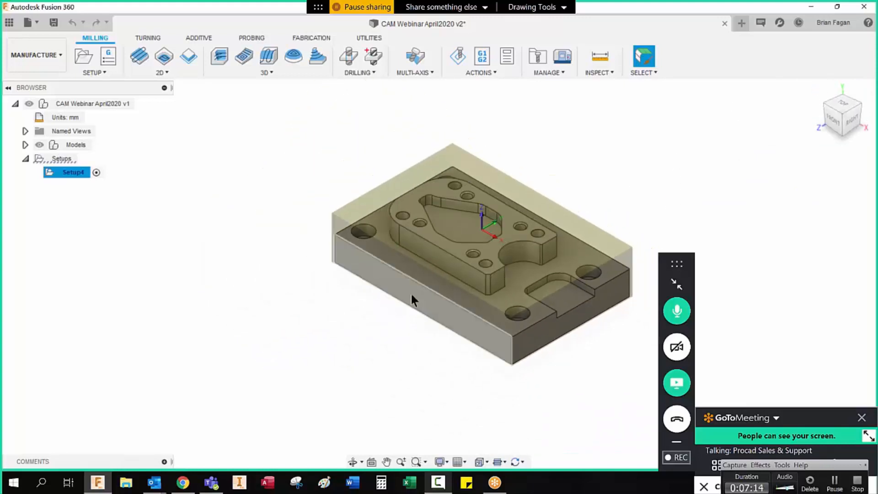
scroll(410, 295, "up", 1)
scroll(223, 331, "down", 3)
scroll(396, 287, "up", 4)
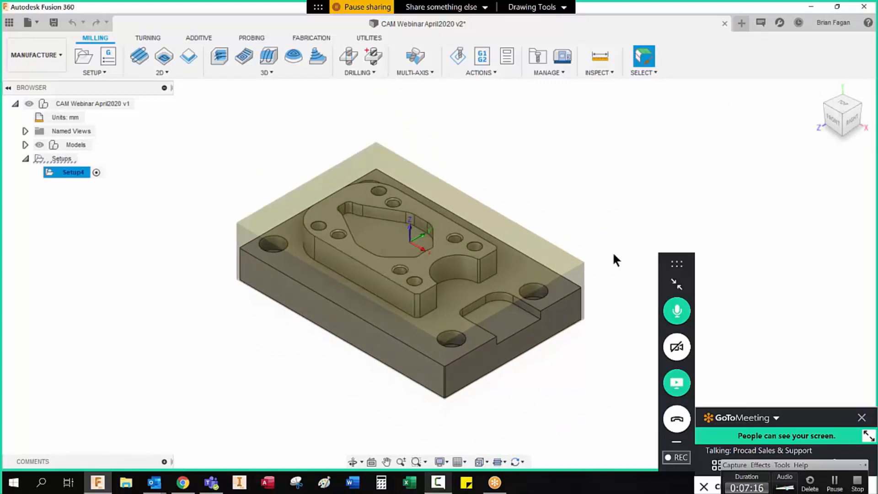
left_click(840, 105)
left_click(818, 89)
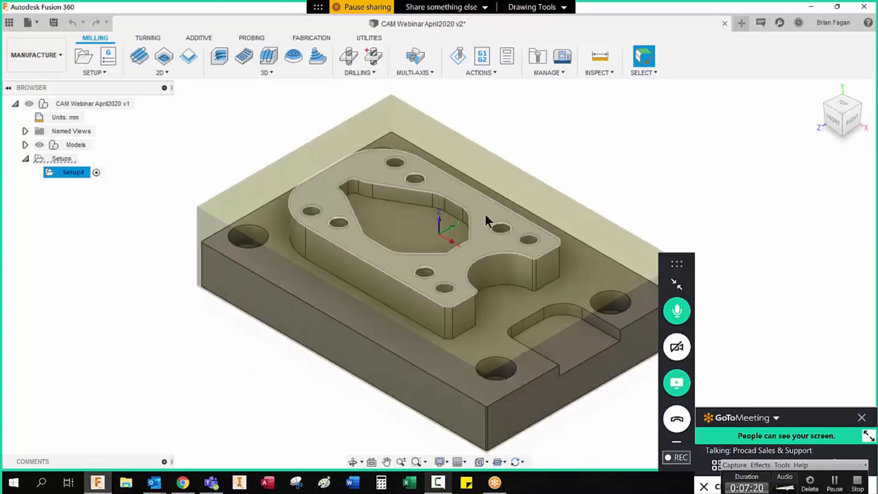
scroll(486, 216, "down", 2)
scroll(483, 225, "down", 1)
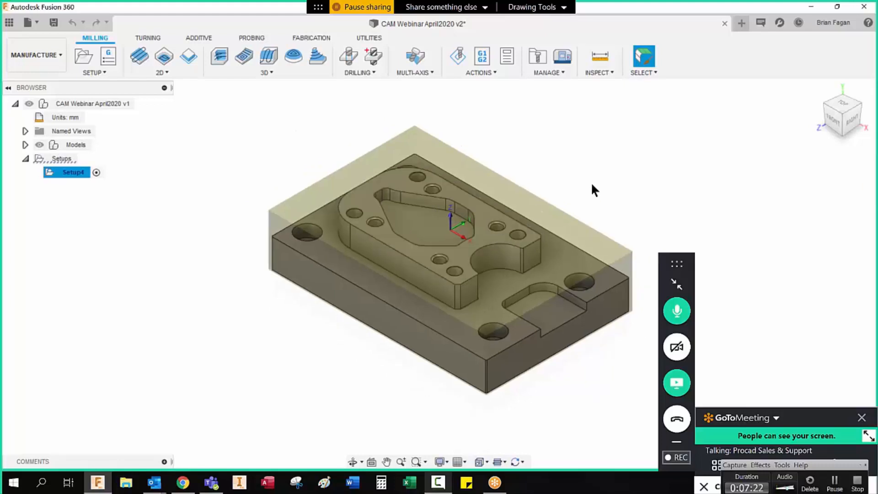
Check the Home view in the Design workspace, and return to the Manufacture workspace to compare its Home view
left_click(50, 53)
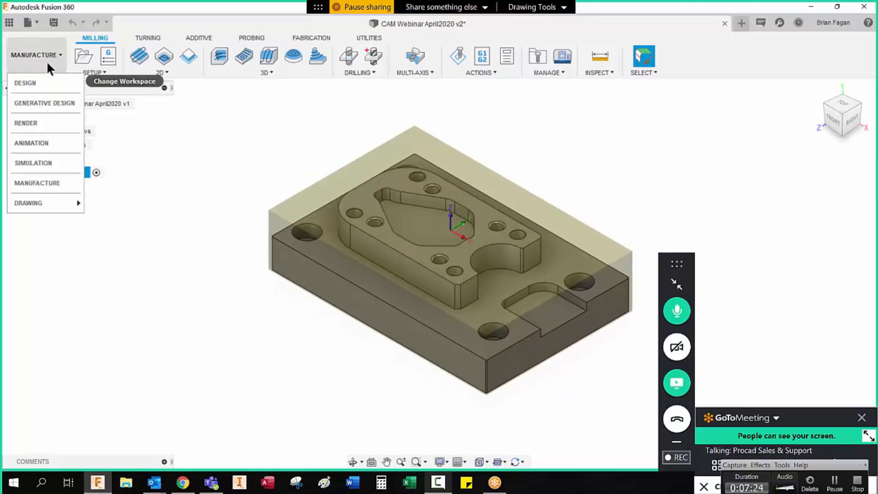
left_click(43, 83)
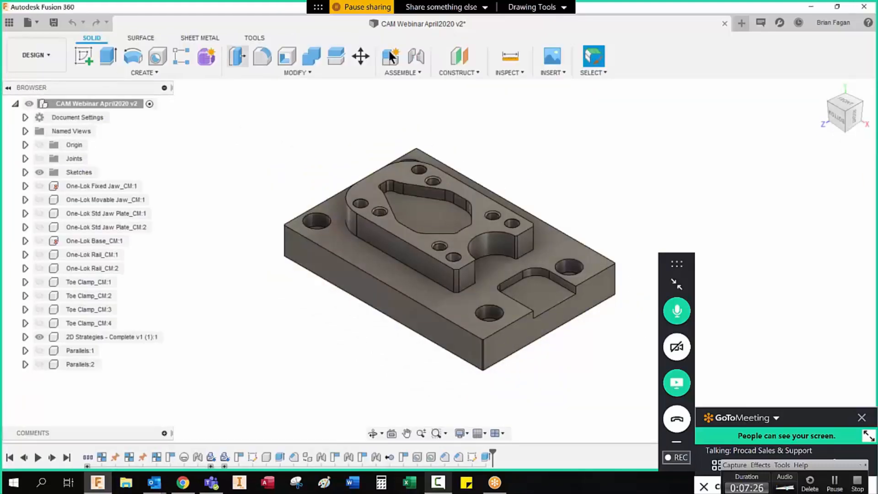
left_click(818, 86)
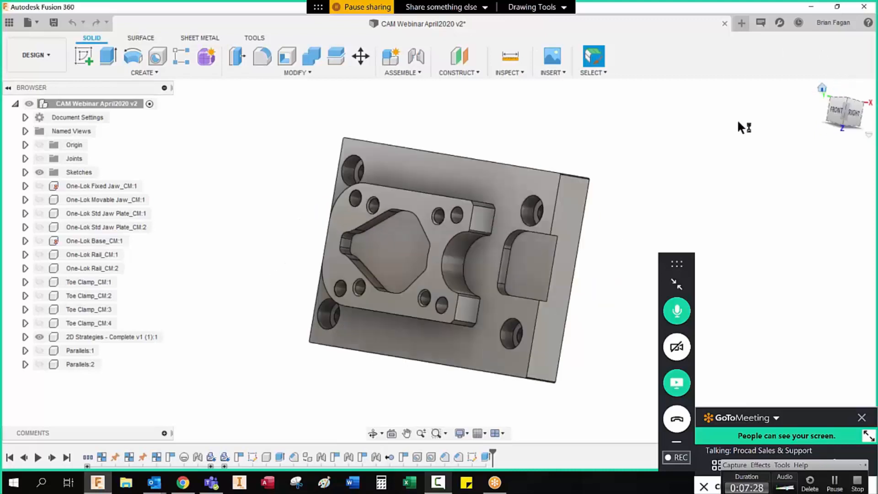
scroll(331, 388, "down", 1)
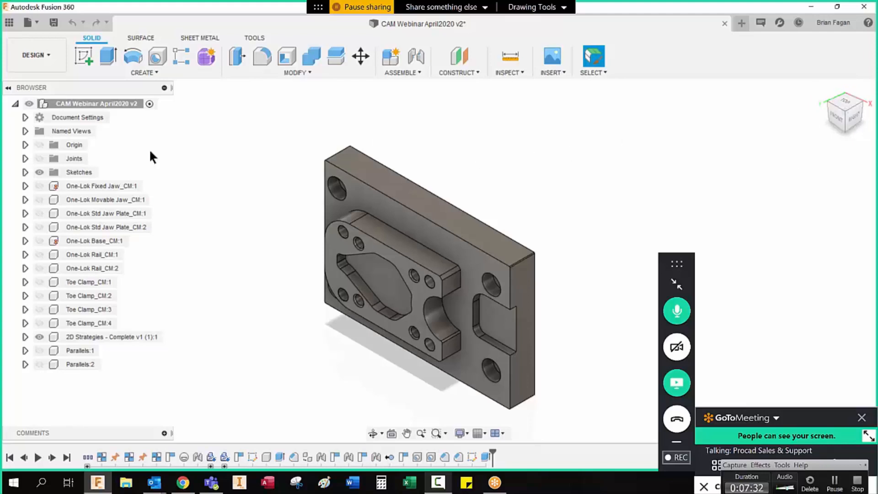
left_click(37, 53)
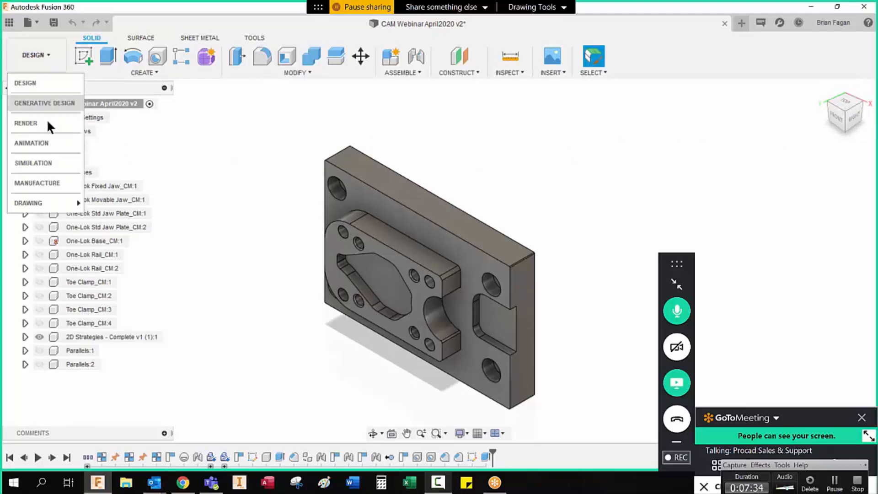
left_click(44, 182)
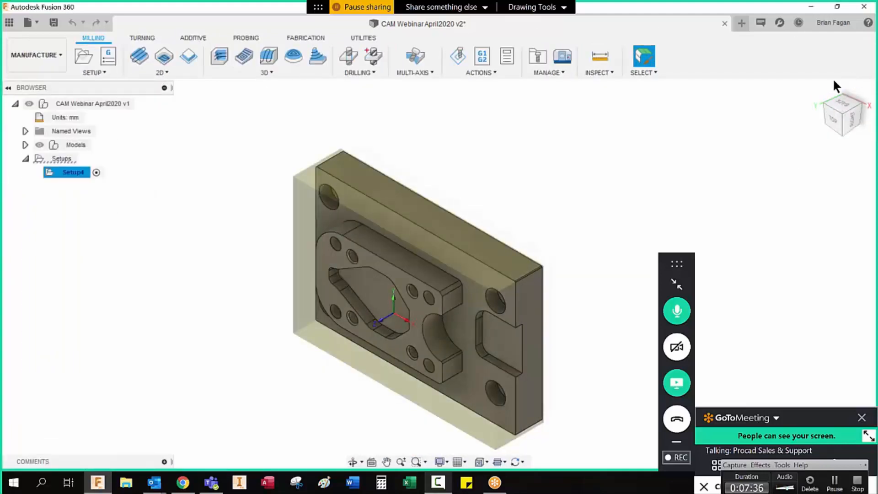
left_click(819, 88)
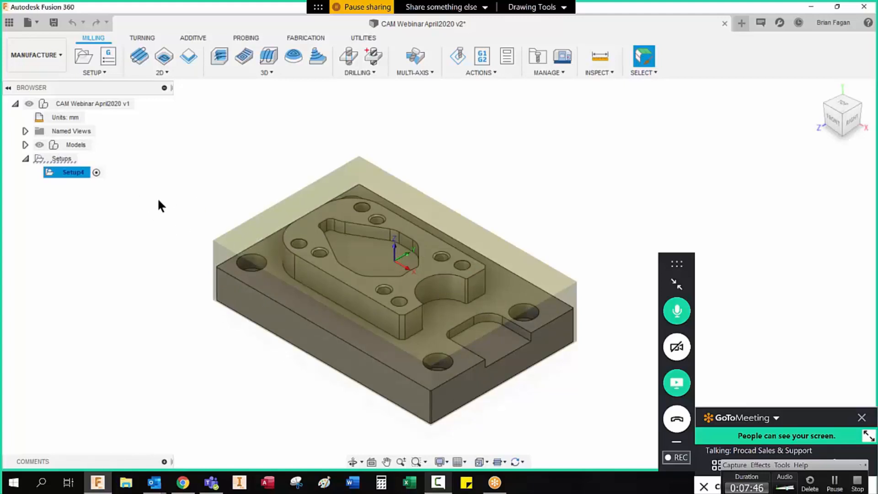
Delete the existing Setup4 from the document's manufacturing setups
right_click(72, 173)
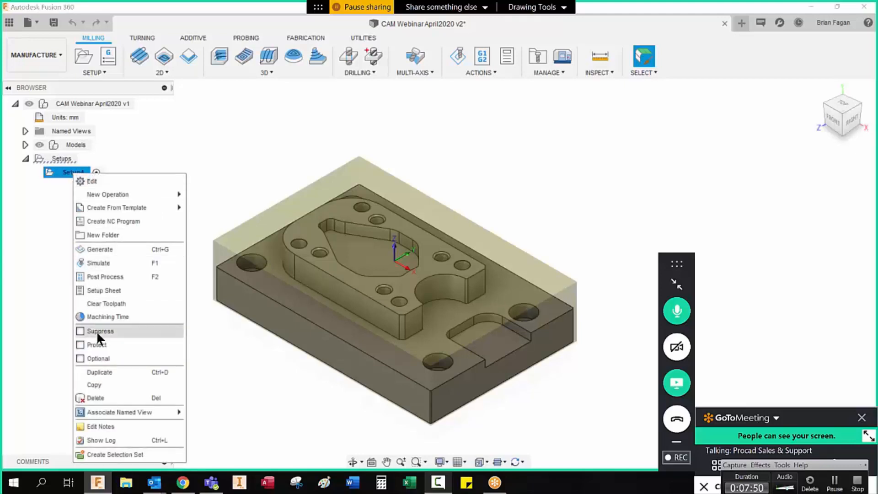
left_click(93, 397)
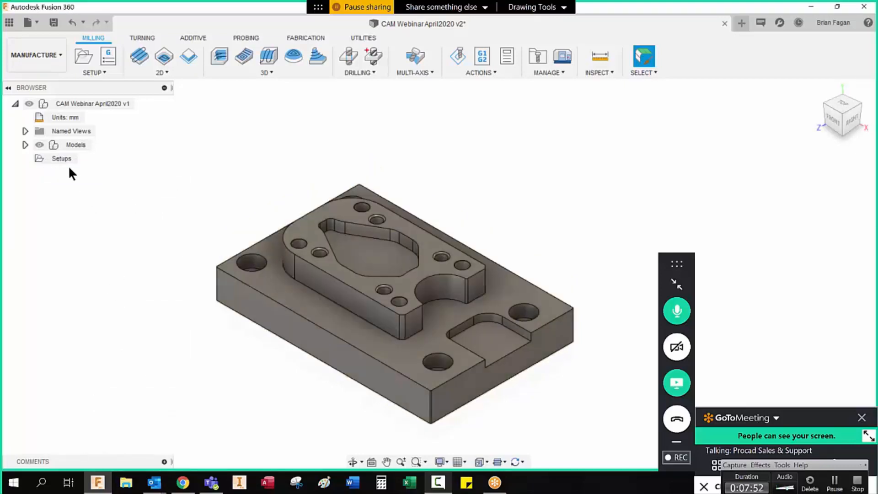
scroll(336, 207, "down", 1)
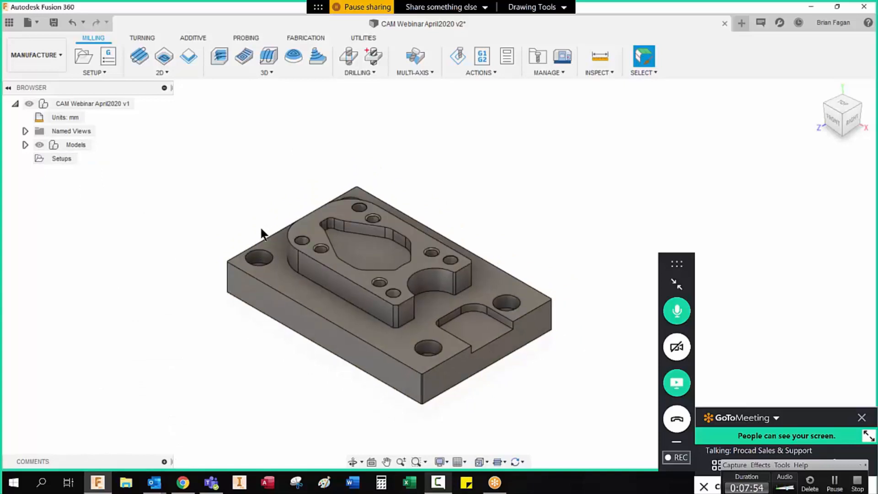
scroll(261, 228, "up", 1)
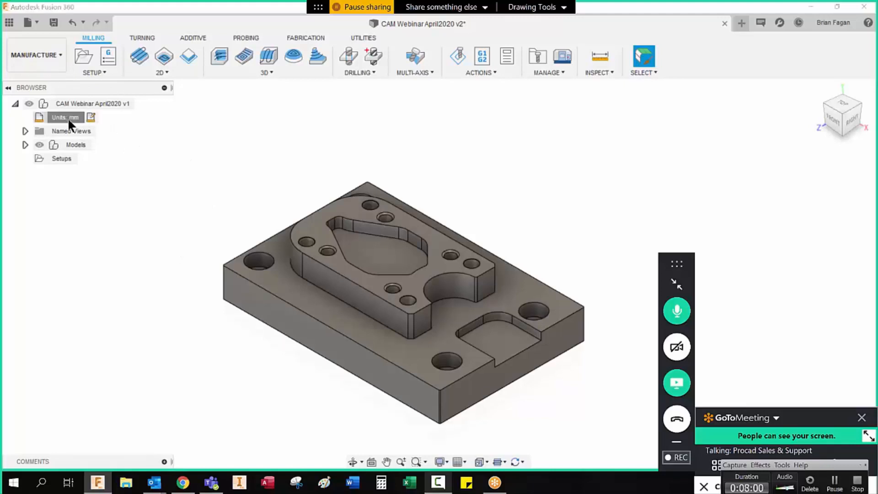
Check the Millimeter and Inch options for the active manufacturing units and close the settings
left_click(90, 118)
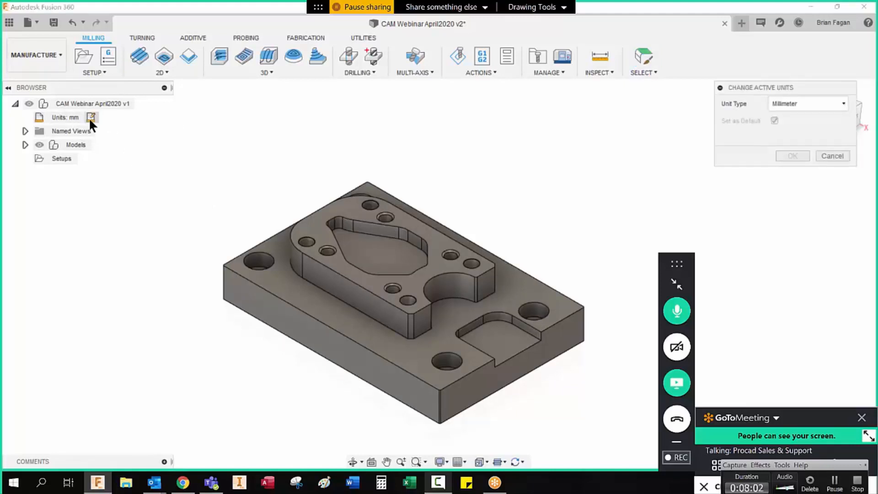
left_click(800, 104)
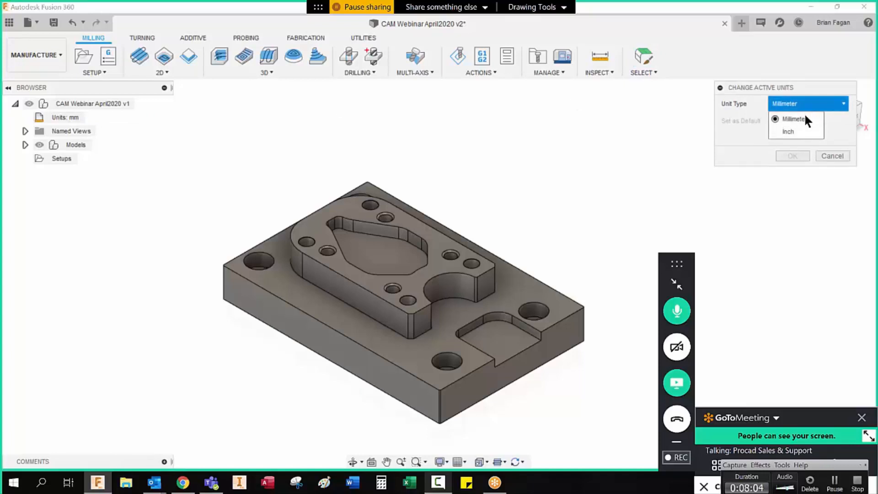
left_click(803, 117)
left_click(831, 156)
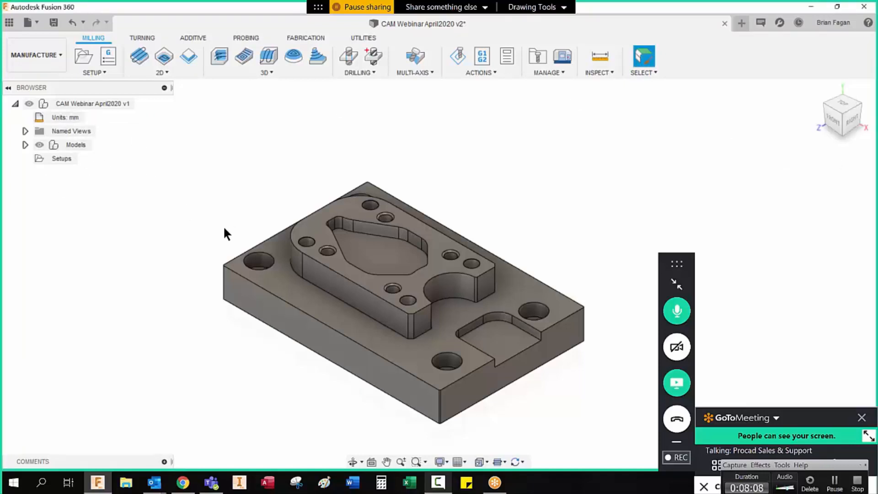
scroll(224, 233, "down", 1)
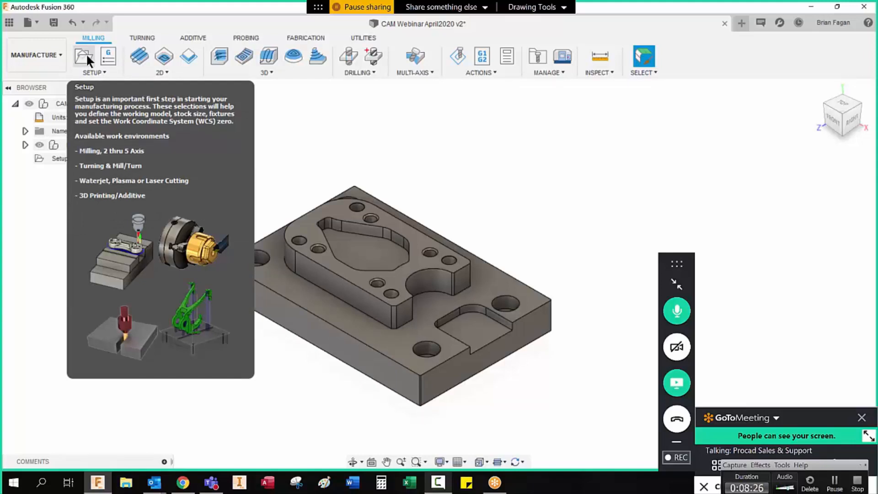
left_click(362, 39)
left_click(318, 38)
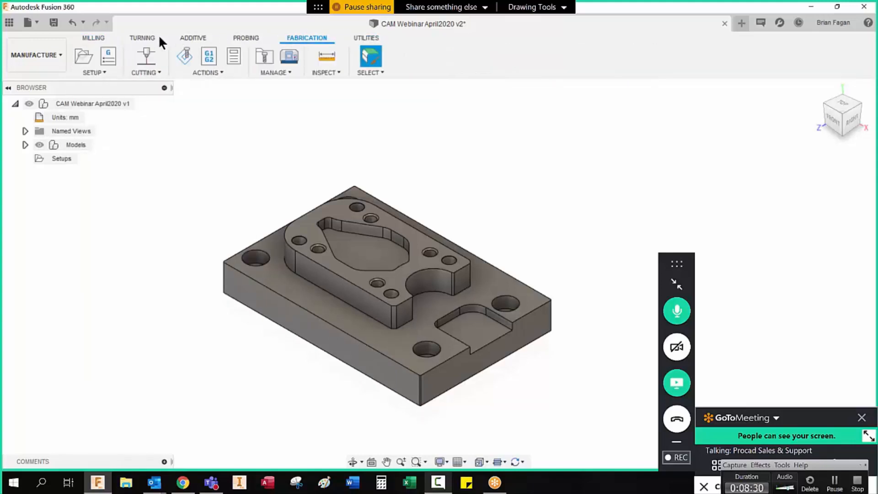
left_click(96, 40)
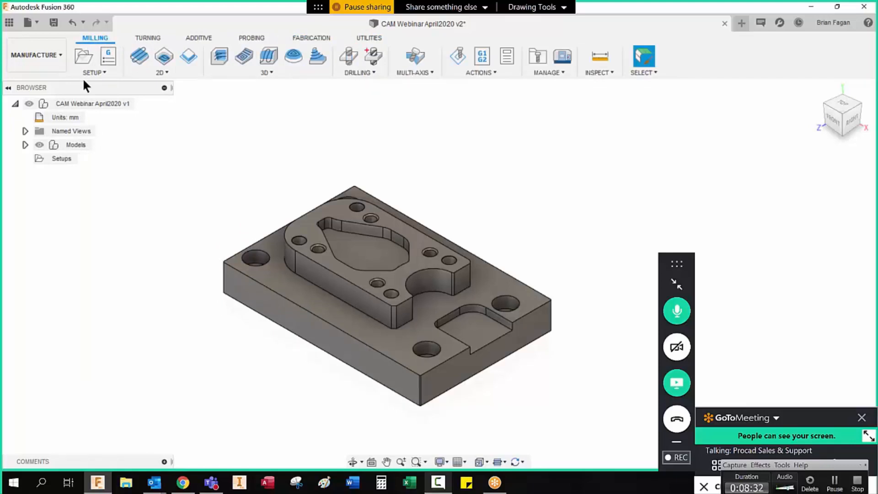
Create a new manufacturing setup for the plate with the Milling operation type
left_click(84, 57)
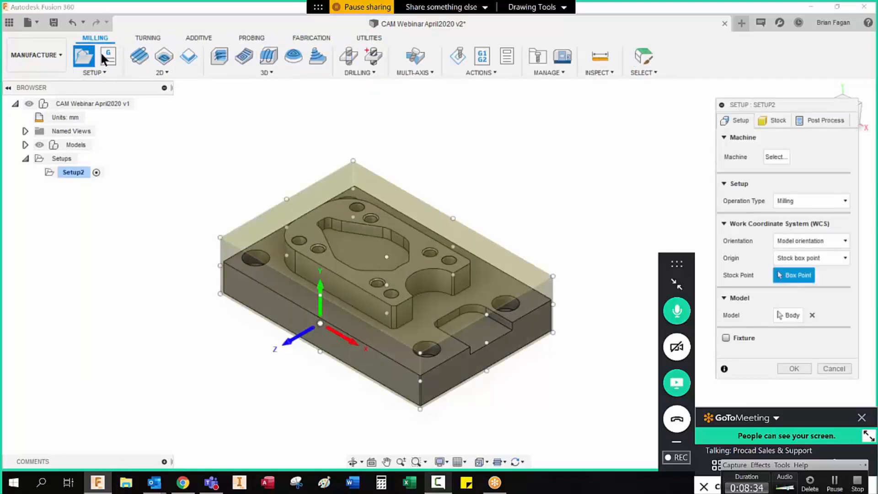
left_click_drag(792, 104, 777, 64)
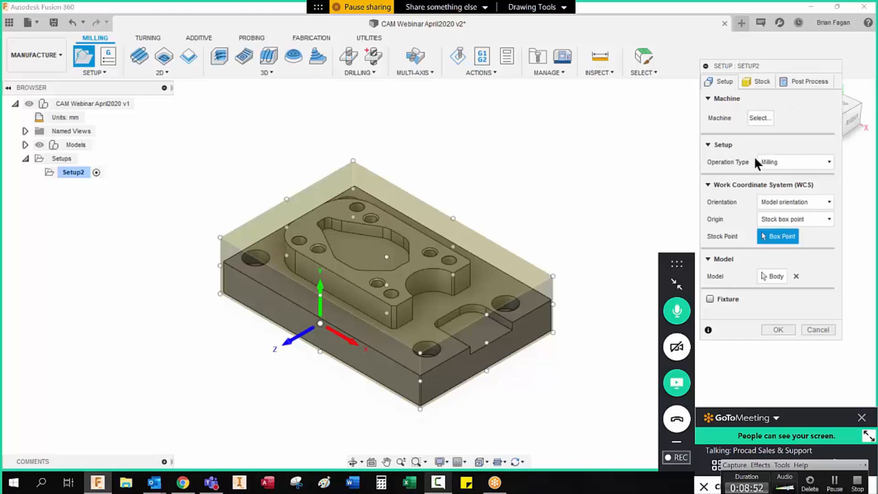
left_click(797, 160)
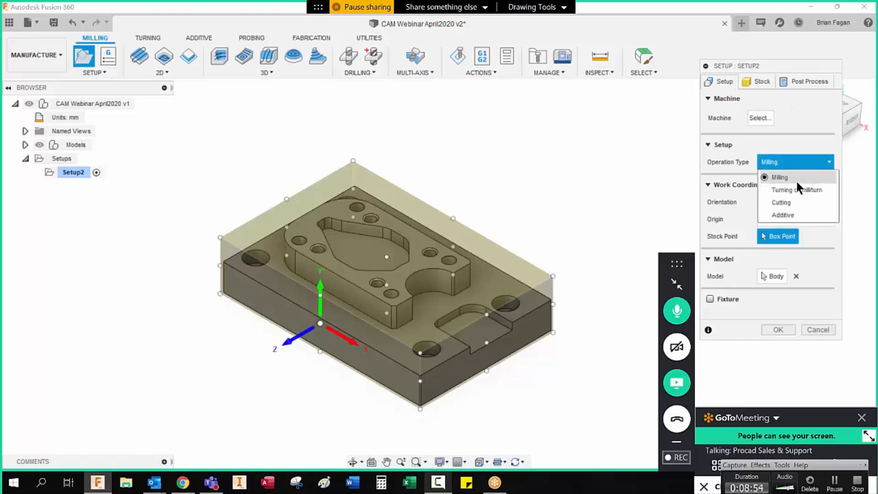
left_click(787, 177)
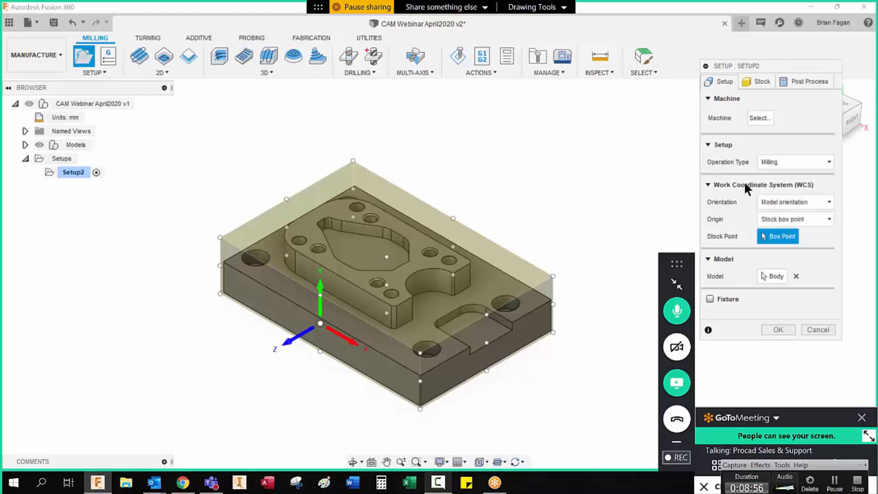
left_click_drag(782, 66, 796, 20)
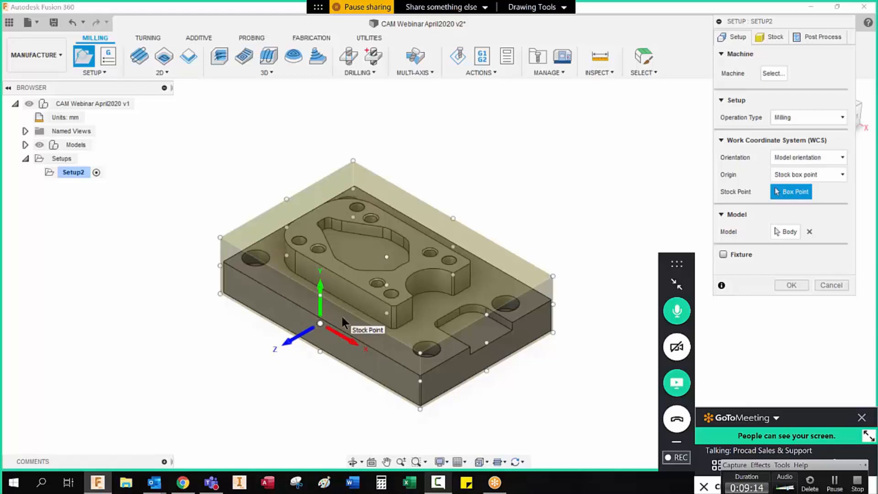
Orient the WCS by Z axis/plane and X axis, using the raised section's top face for Z and its long top edge for X
left_click(802, 158)
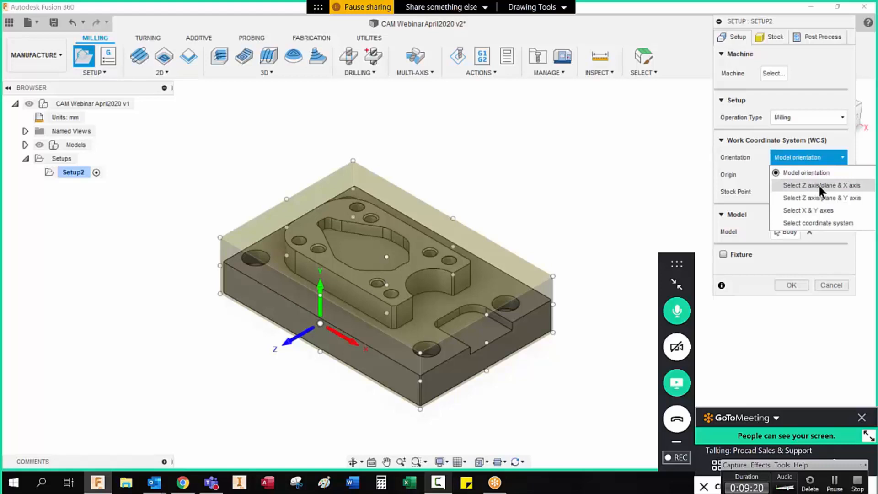
left_click(835, 185)
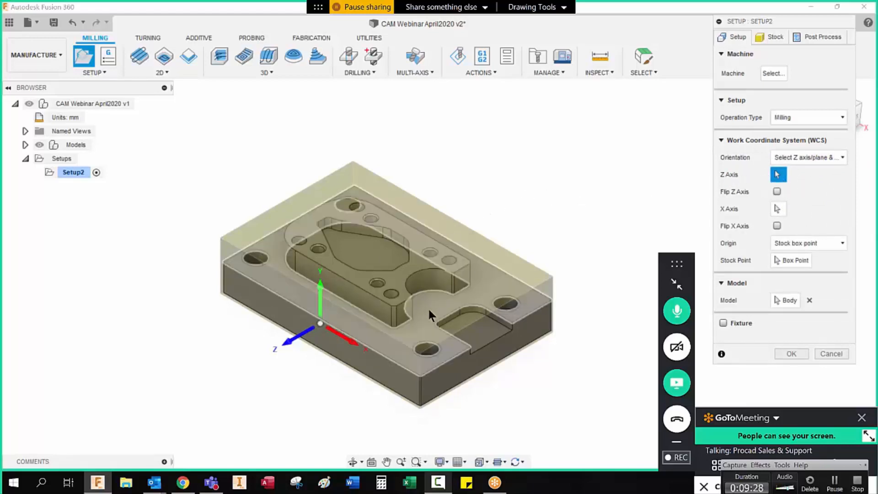
left_click(416, 265)
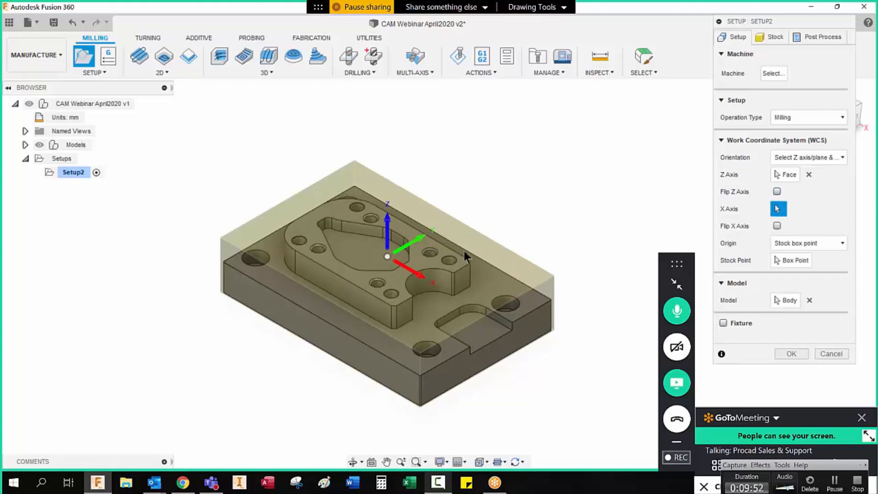
left_click(460, 266)
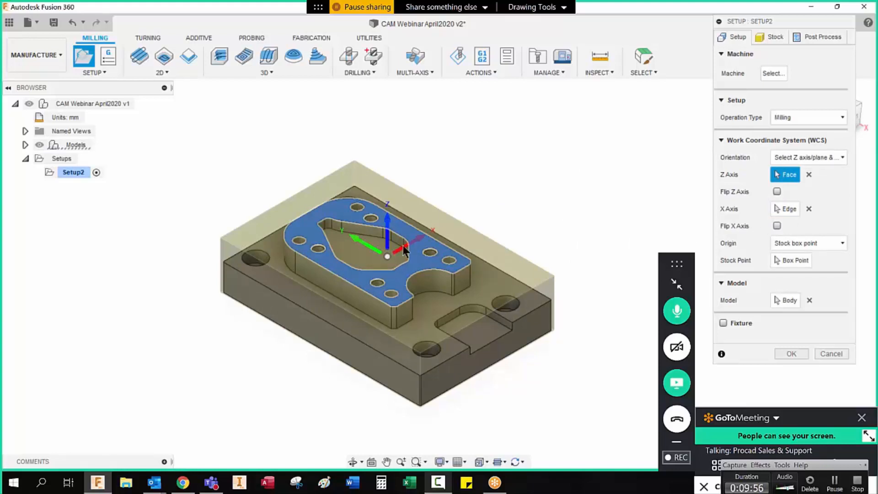
left_click(808, 208)
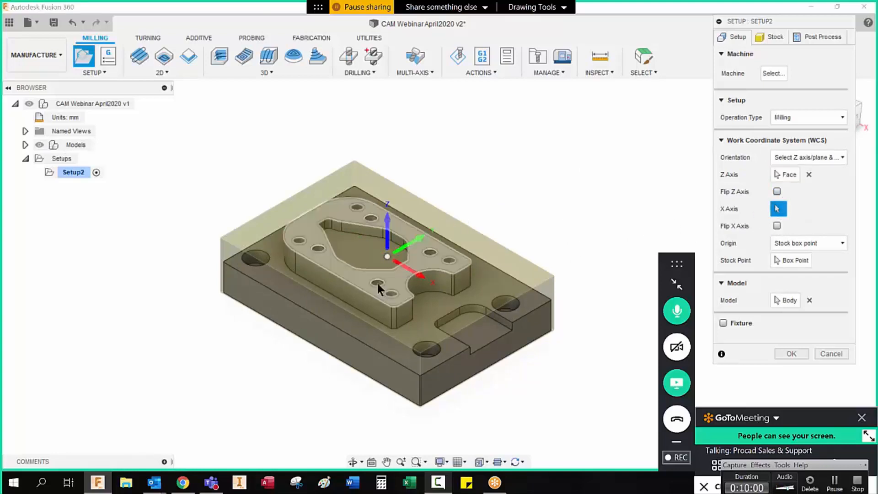
left_click(357, 282)
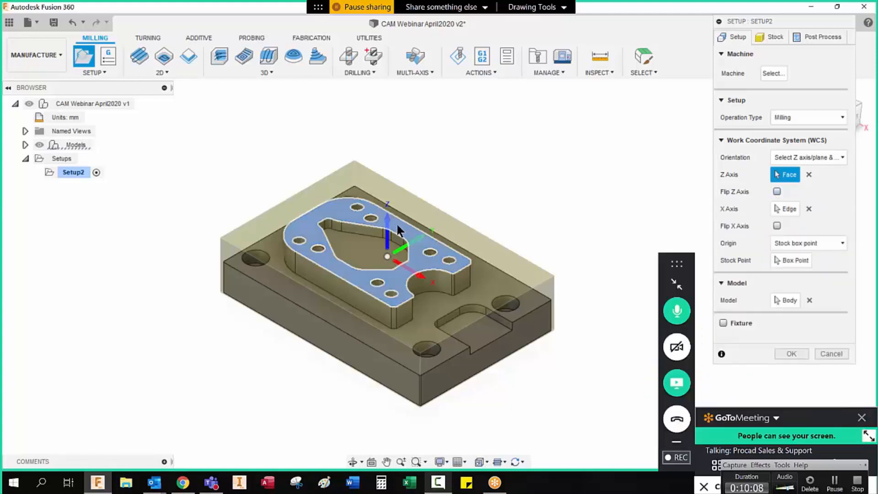
Try the Flip Z Axis and Flip X Axis options one at a time, restoring each original direction
left_click(776, 192)
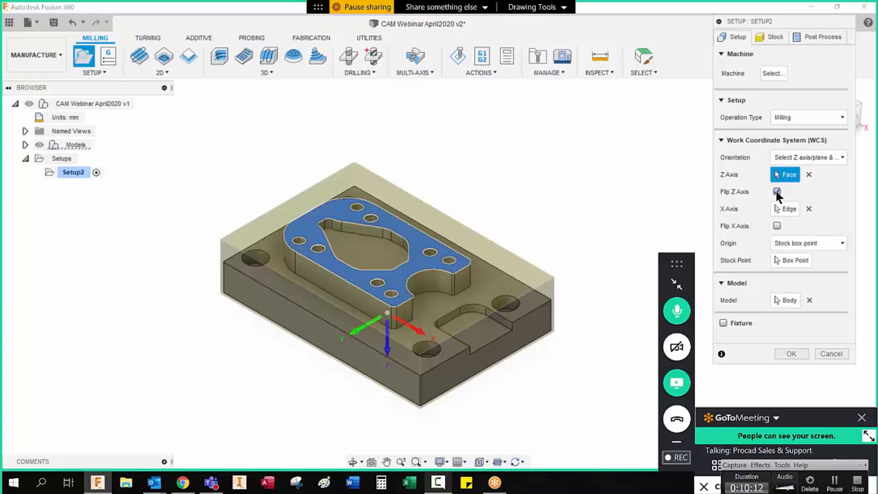
left_click(776, 191)
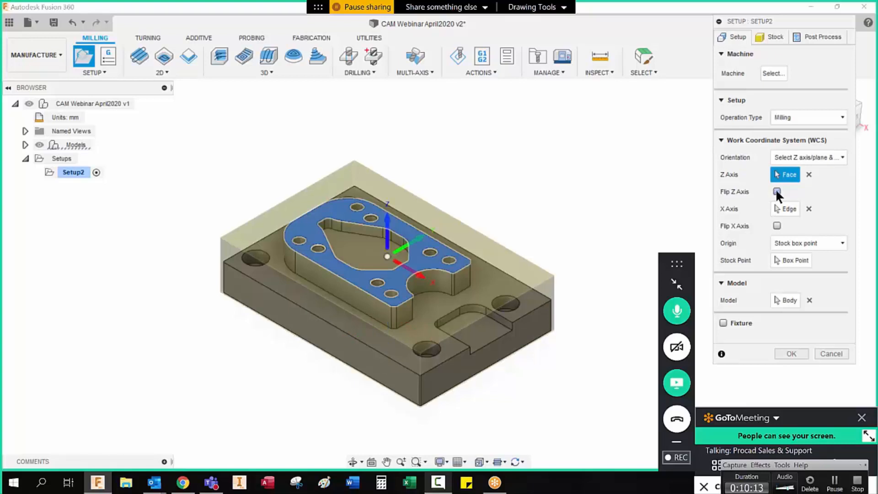
left_click(776, 224)
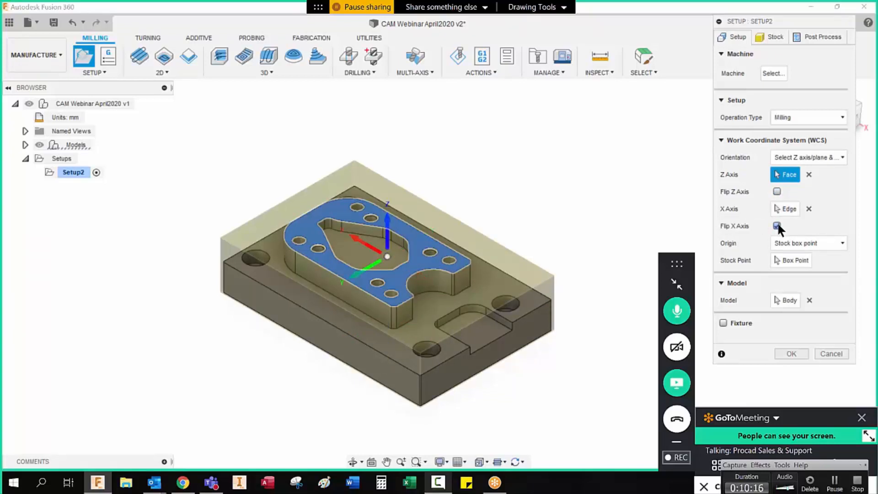
left_click(776, 225)
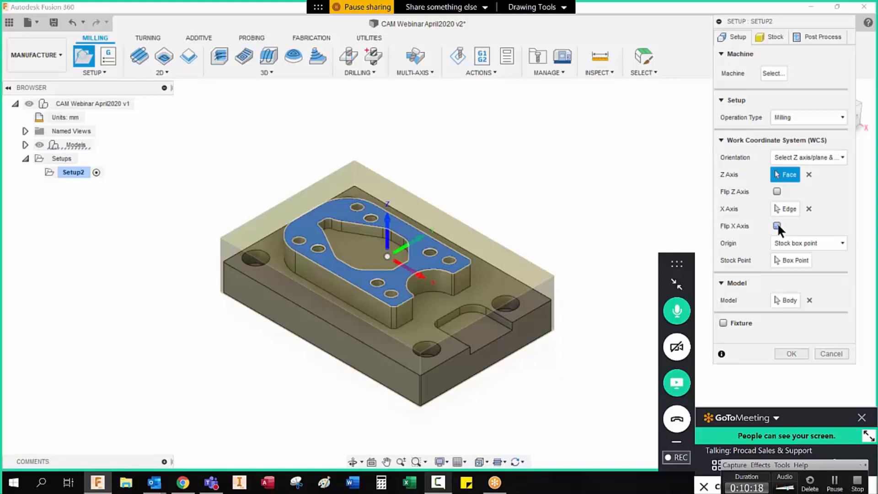
Try reversing the Z and X axes directly on the model's coordinate triad, and reset both flips
left_click(388, 225)
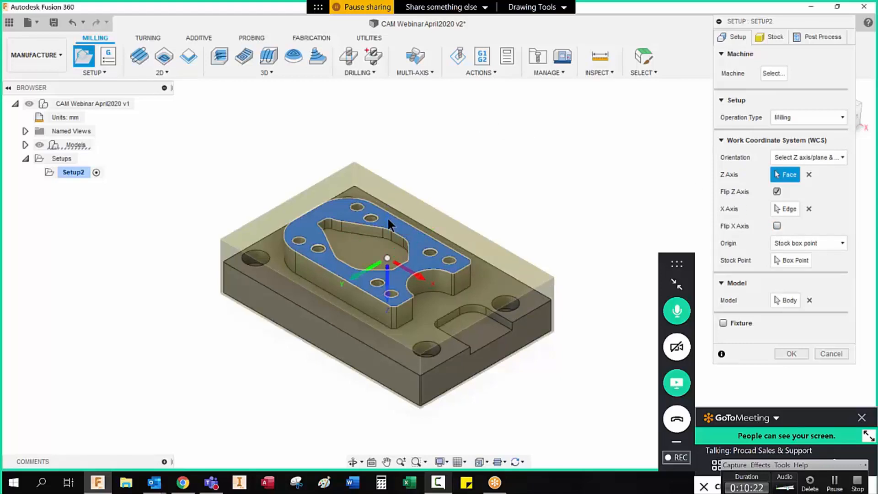
left_click(377, 270)
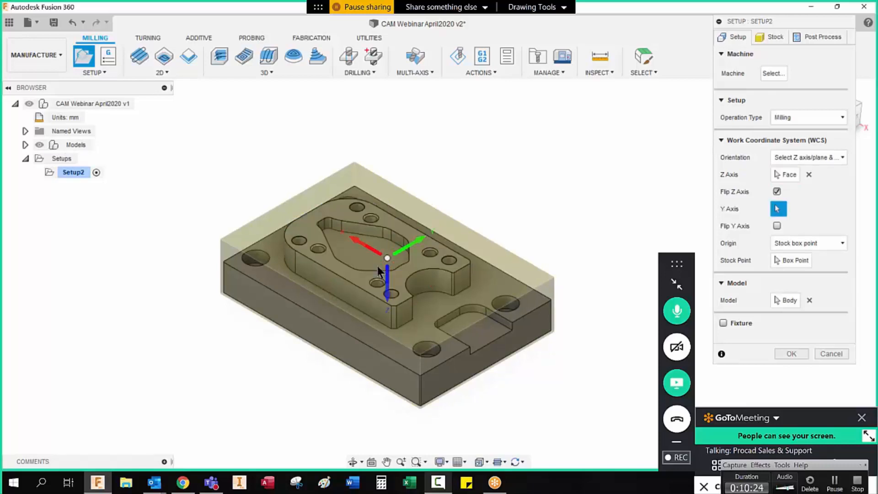
left_click(388, 271)
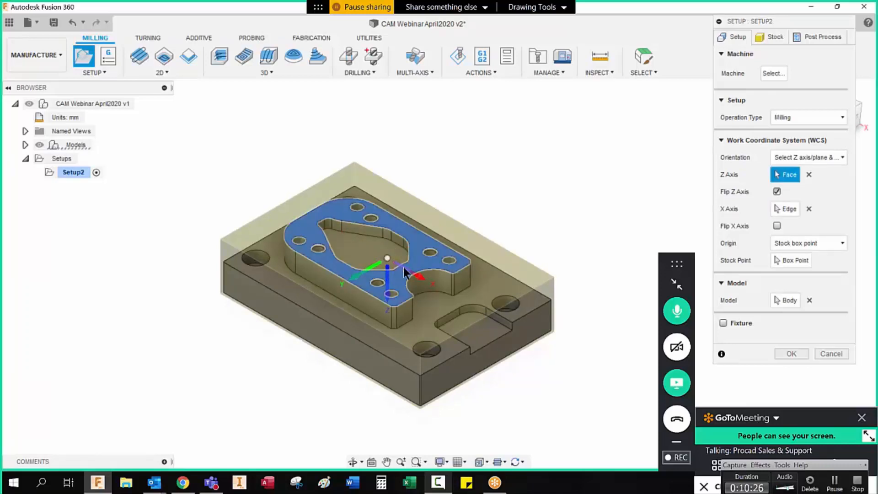
left_click(418, 276)
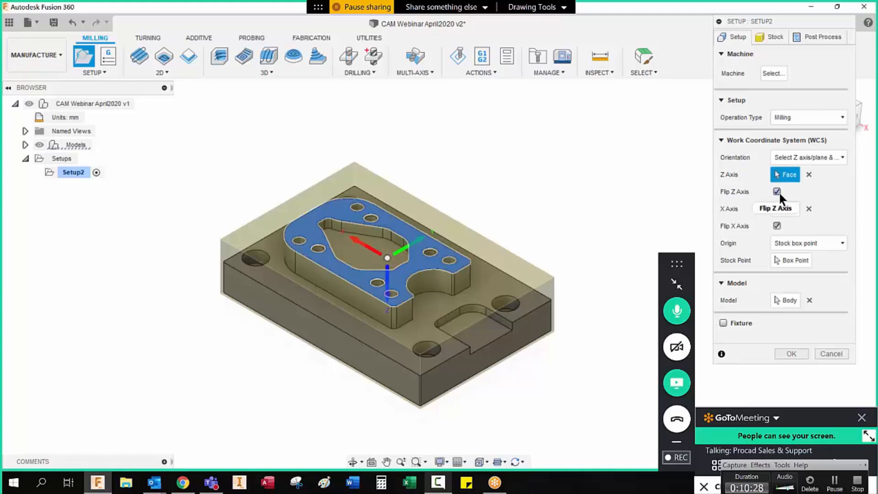
left_click(776, 191)
left_click(777, 225)
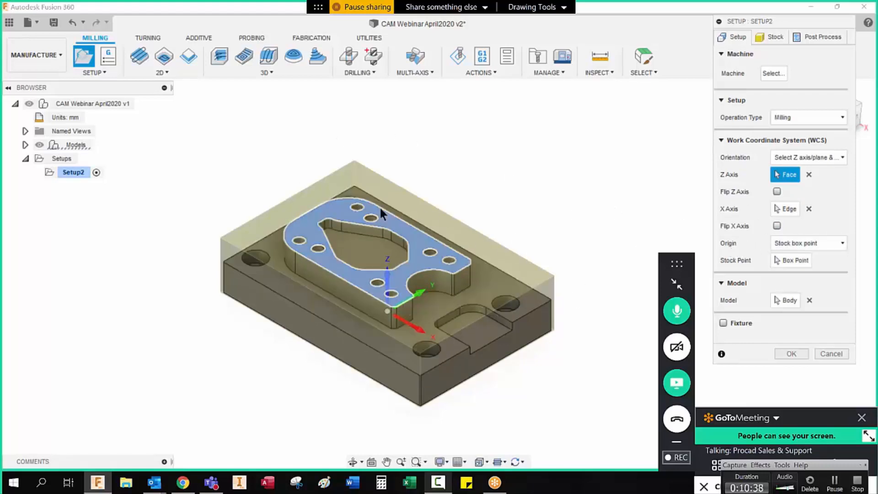
Try Model origin for the WCS, followed by a Selected point at the raised section's upper corner
left_click(812, 242)
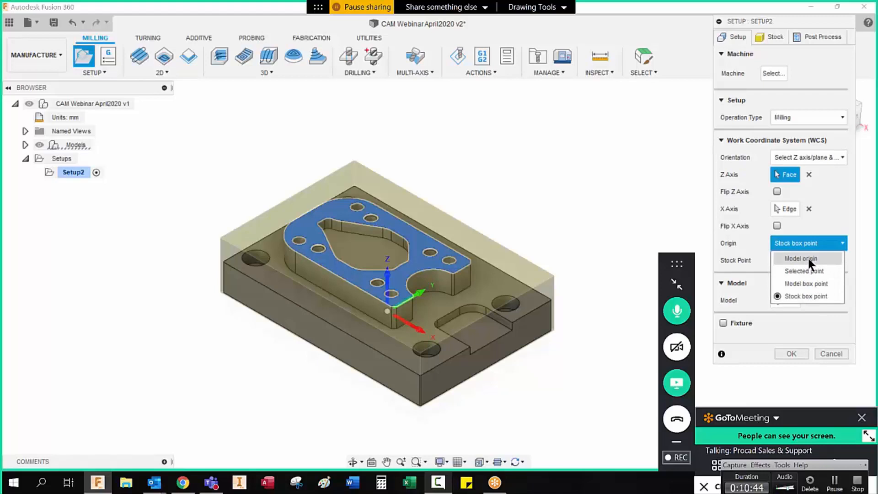
left_click(807, 256)
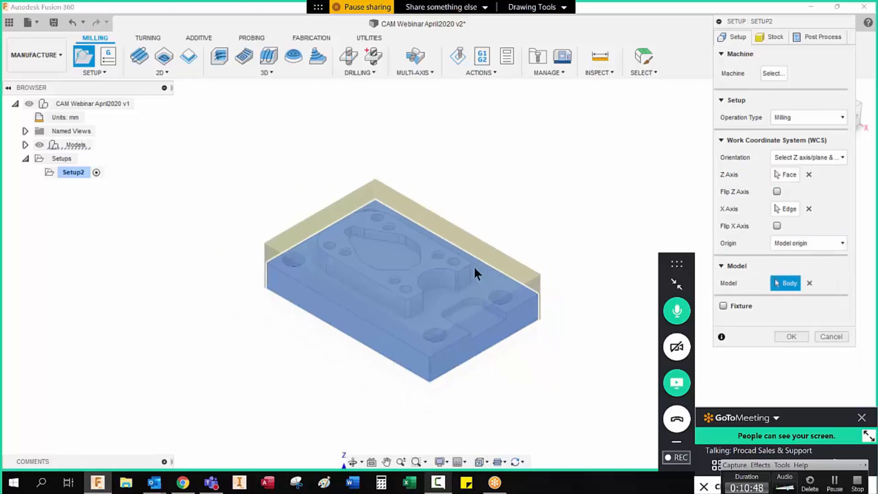
left_click(815, 243)
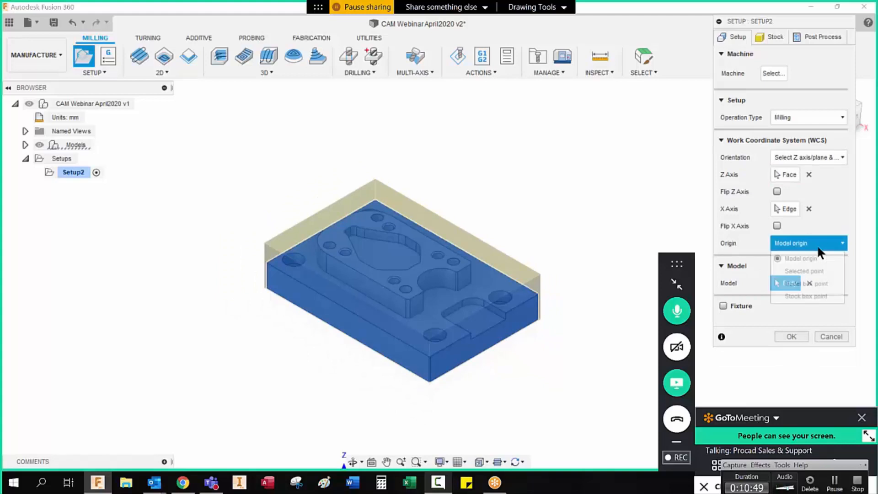
left_click(822, 270)
scroll(403, 224, "up", 3)
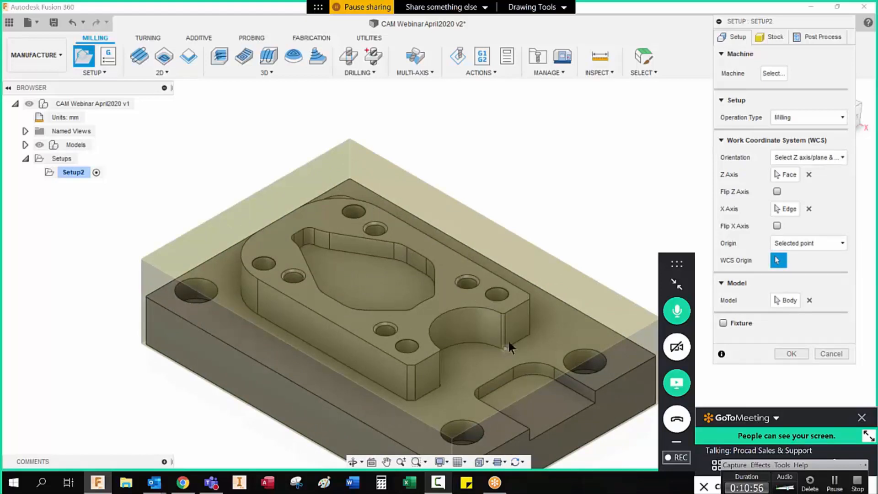
left_click(529, 305)
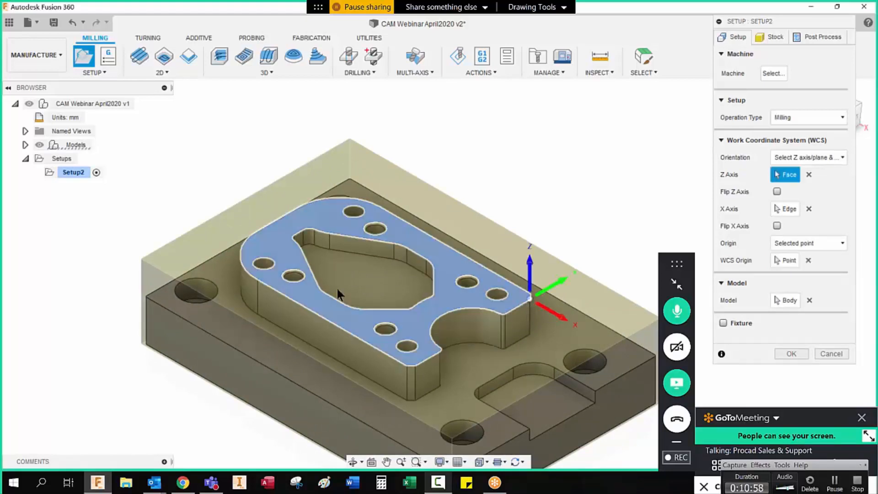
Try Stock box point as the WCS origin and look over the available stock points
left_click(816, 244)
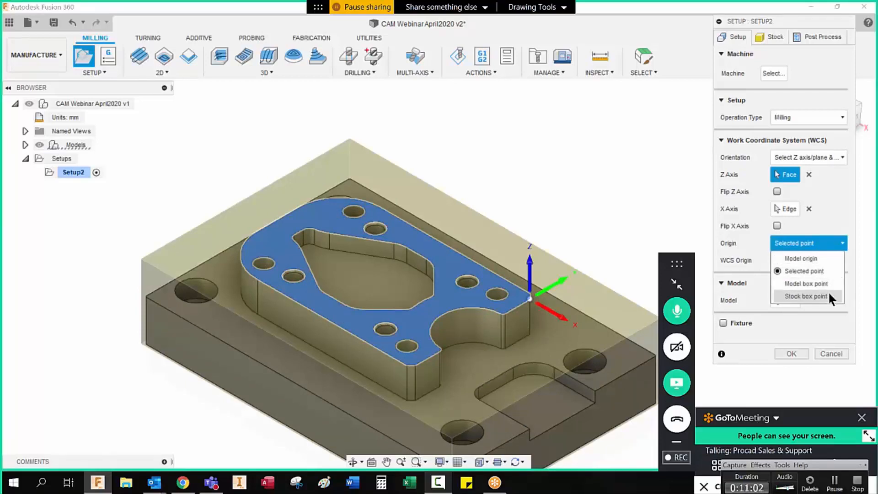
left_click(816, 296)
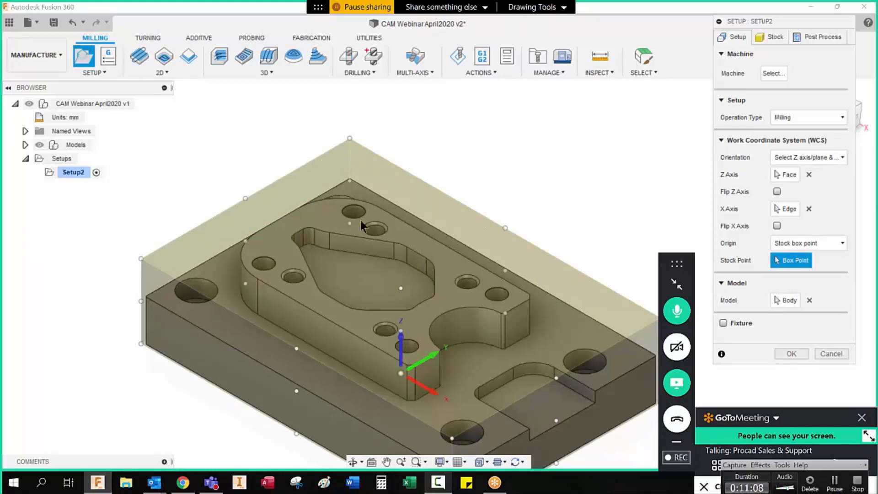
scroll(360, 221, "down", 1)
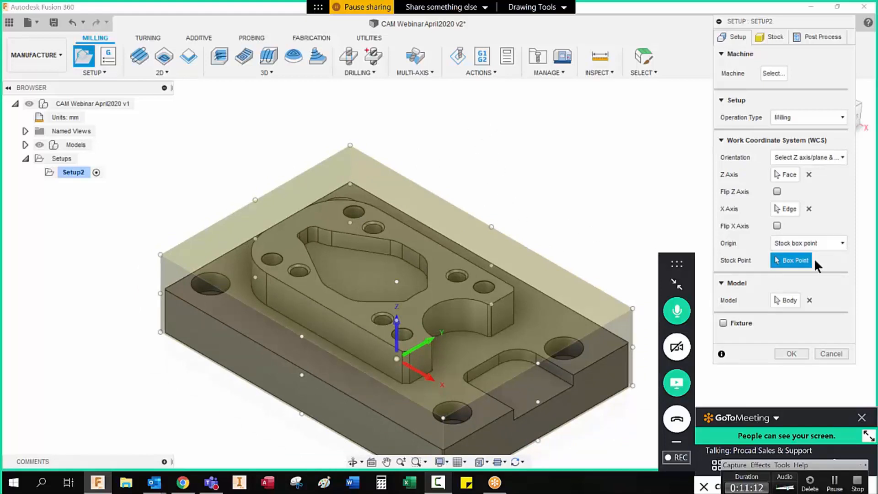
Set the WCS origin to Model box point at the upper back corner of the bounding box
left_click(819, 243)
left_click(817, 284)
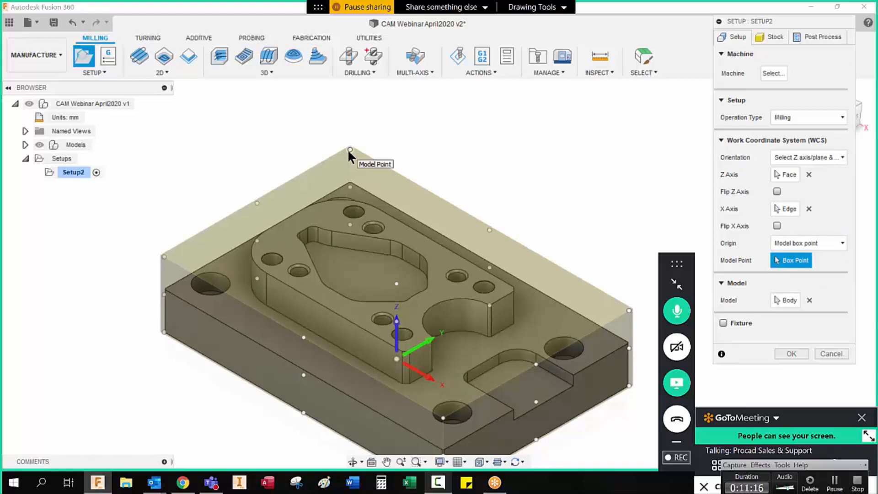
left_click(350, 149)
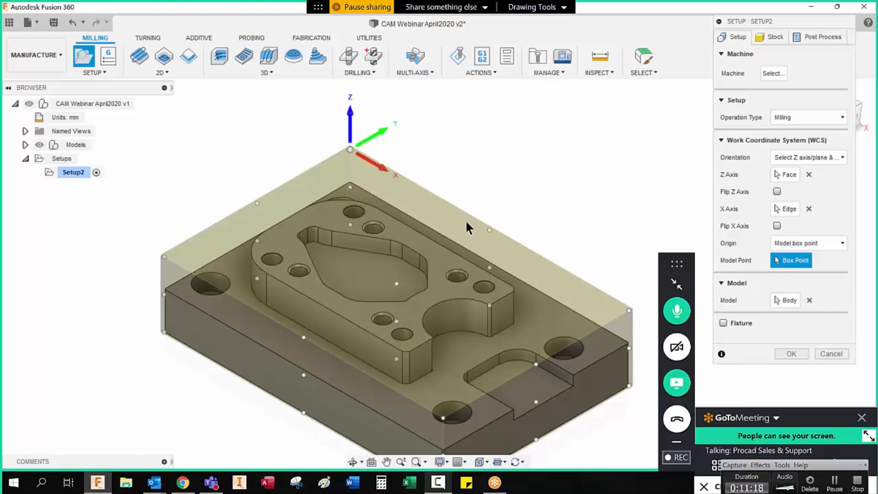
left_click_drag(821, 26, 782, 22)
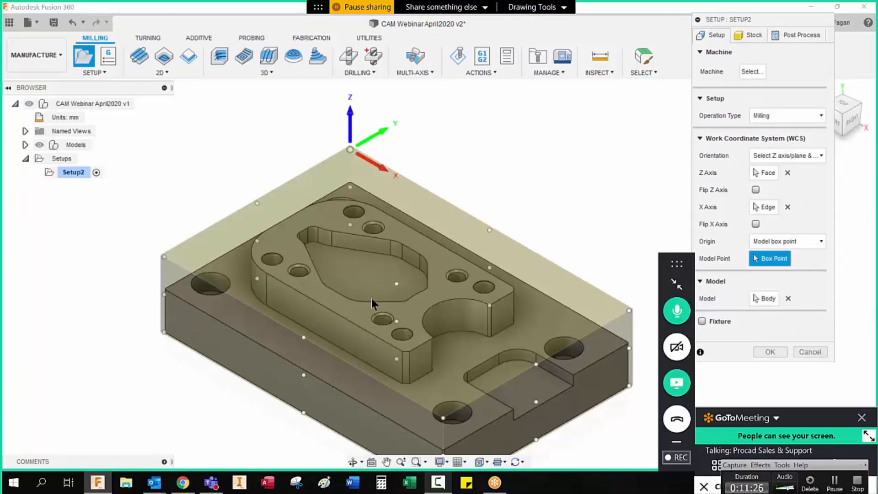
Clear the setup's model selection and reselect the plate body, and try the Fixture option before turning it back off
scroll(350, 221, "down", 5)
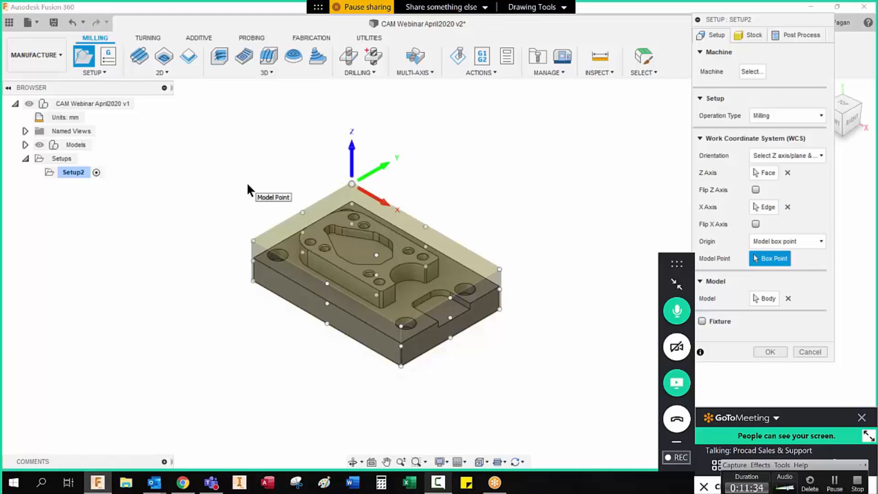
left_click(764, 299)
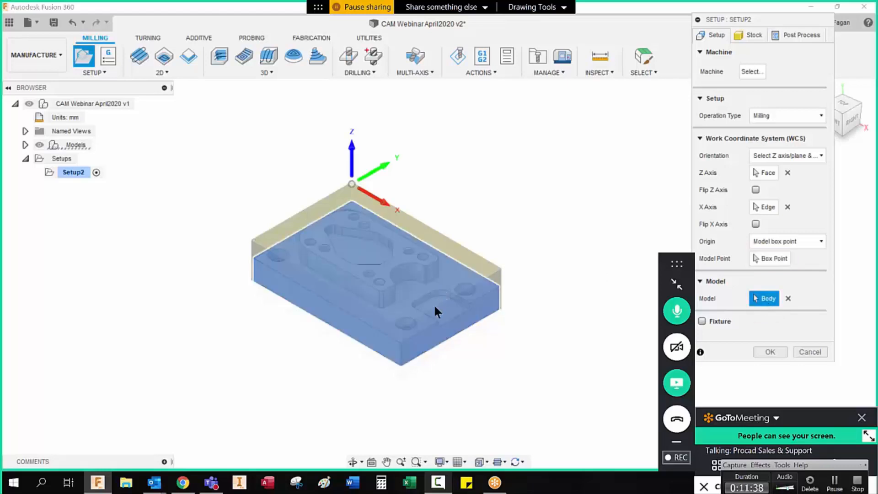
left_click(414, 342)
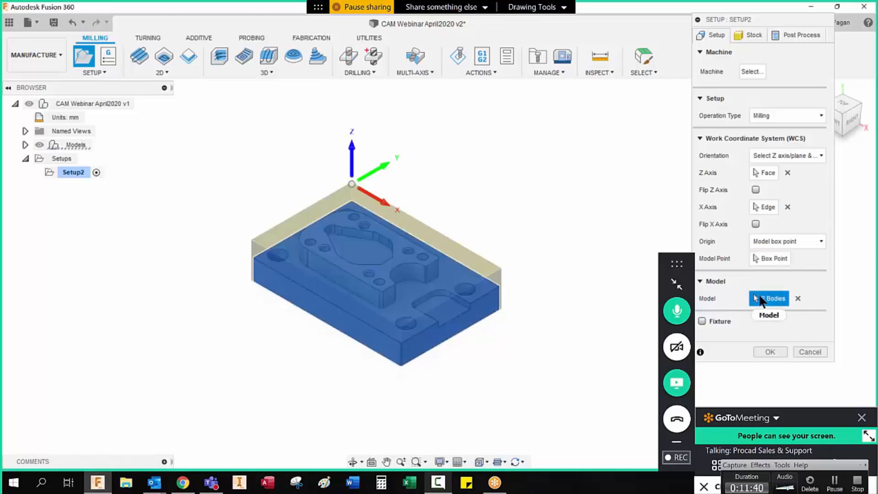
left_click(798, 298)
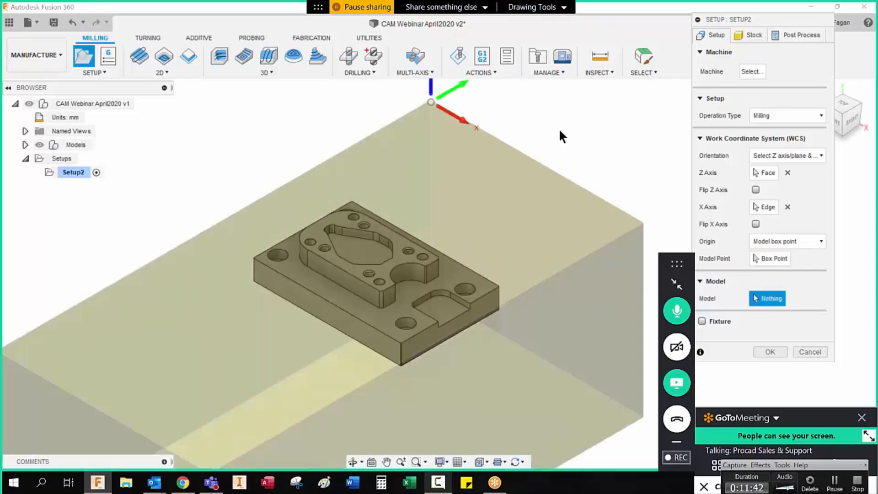
scroll(489, 232, "down", 3)
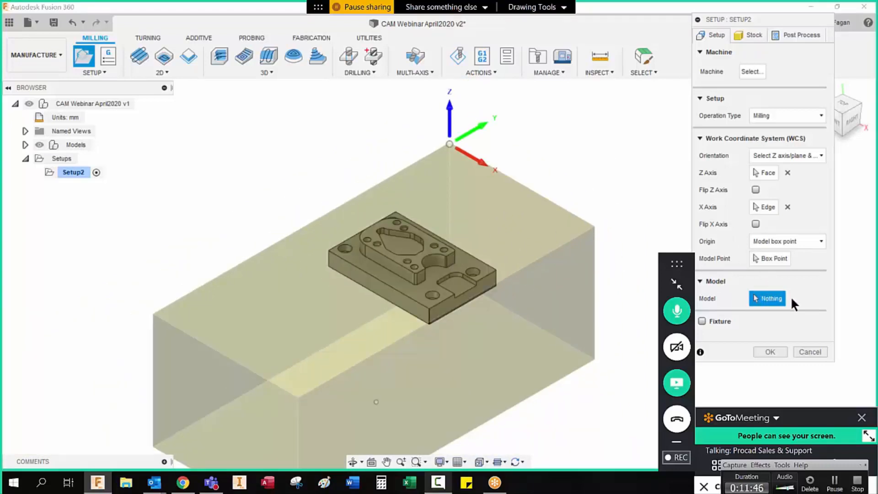
left_click(470, 256)
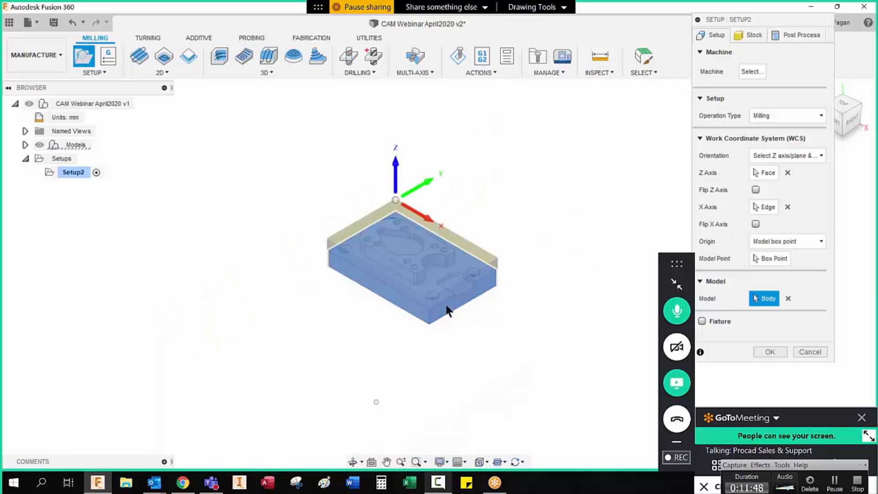
scroll(443, 283, "up", 5)
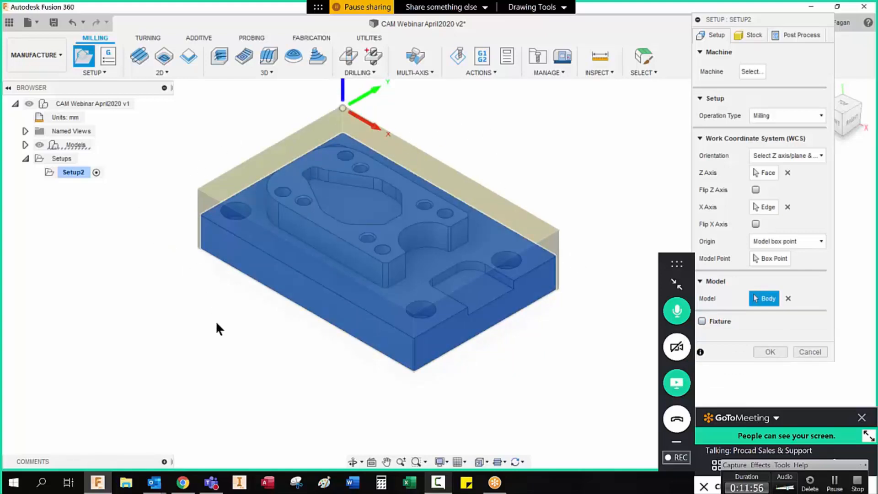
left_click(702, 321)
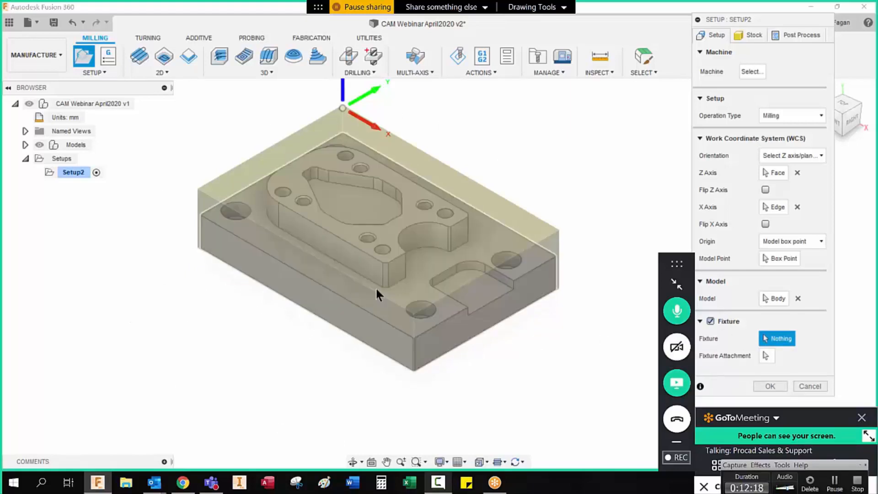
left_click(713, 321)
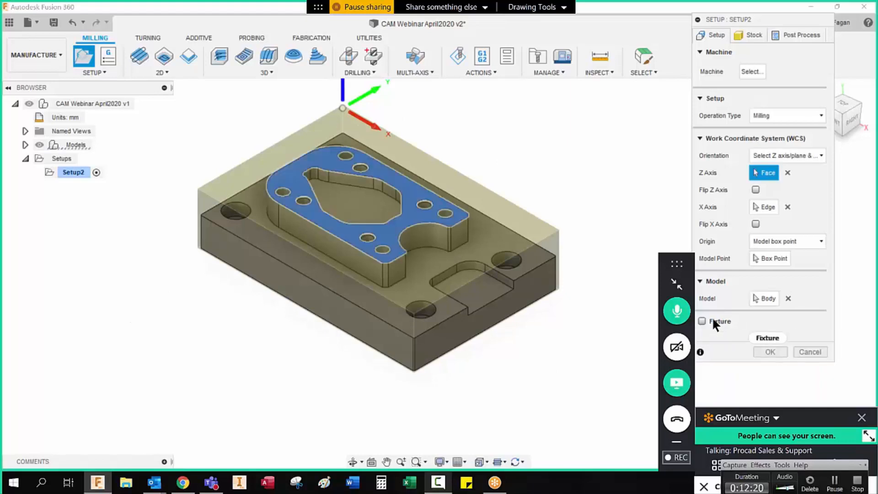
Try Relative size cylinder and Fixed size box as the stock mode, checking the fixed box's width, depth and height settings
left_click(753, 33)
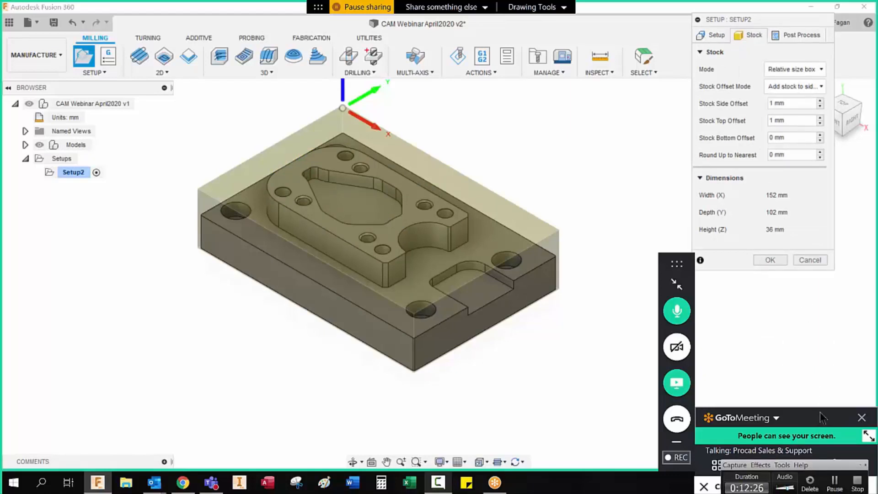
mouse_move(822, 416)
left_mouse_down()
mouse_move(804, 55)
mouse_move(825, 408)
left_mouse_up()
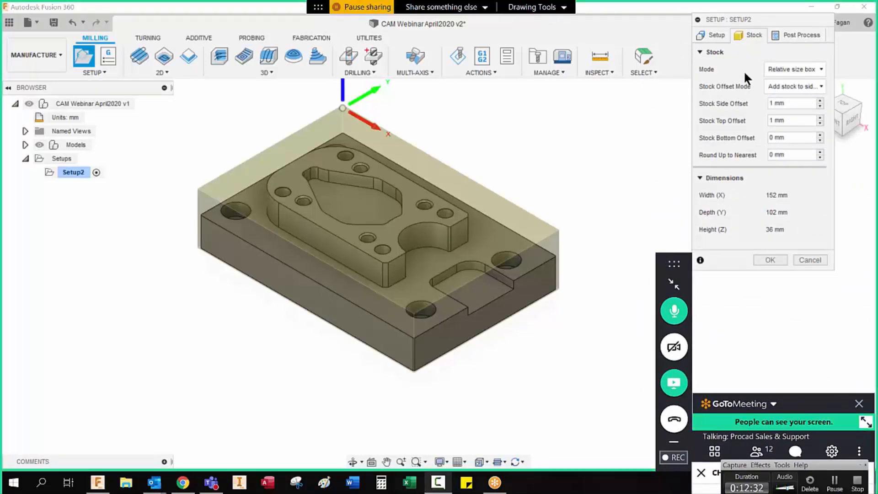
left_click(810, 68)
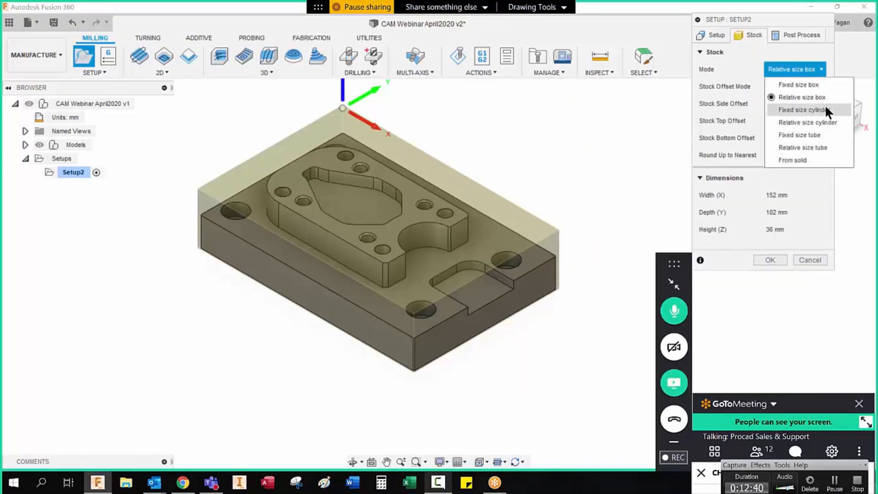
left_click(824, 120)
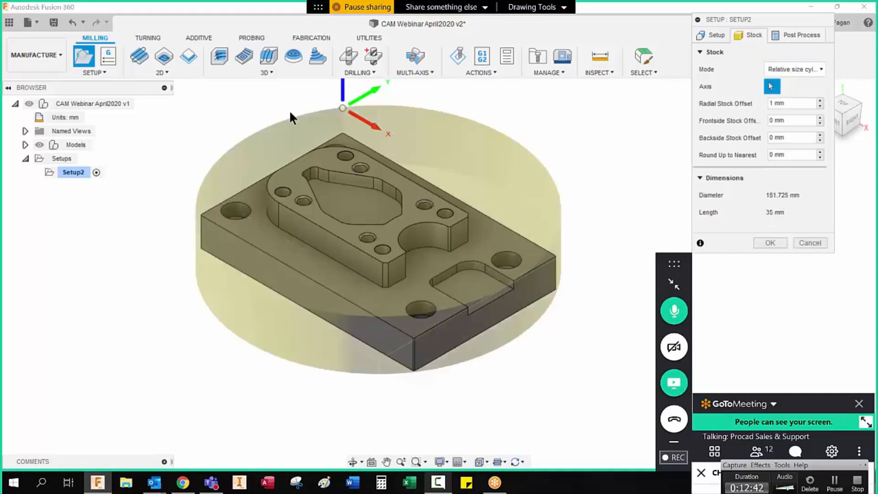
left_click(813, 65)
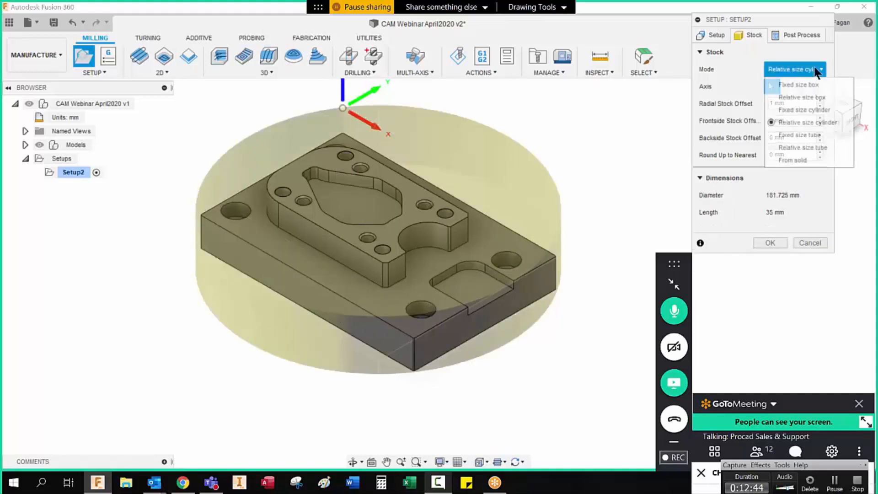
left_click(805, 85)
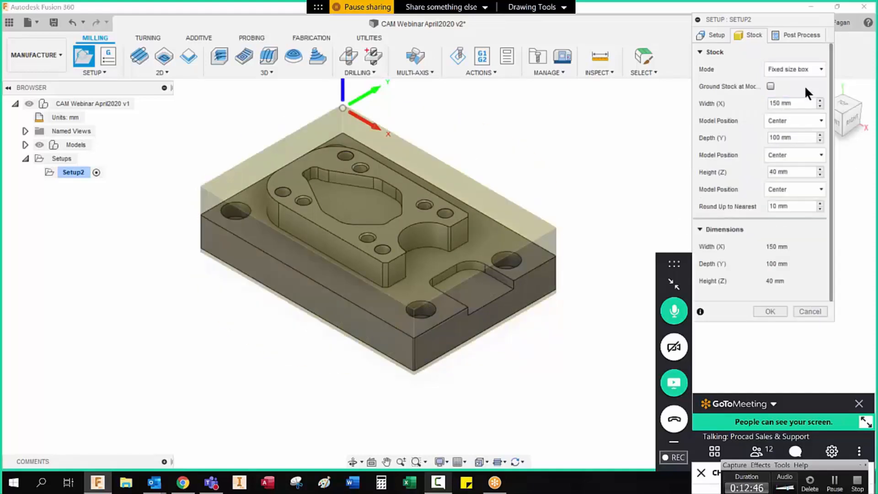
left_click_drag(786, 103, 769, 104)
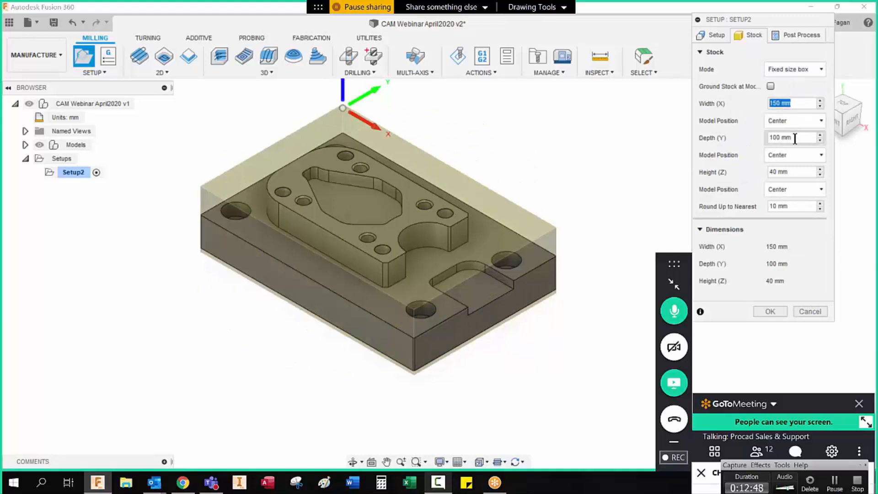
left_click_drag(795, 138, 769, 138)
left_click_drag(795, 171, 768, 171)
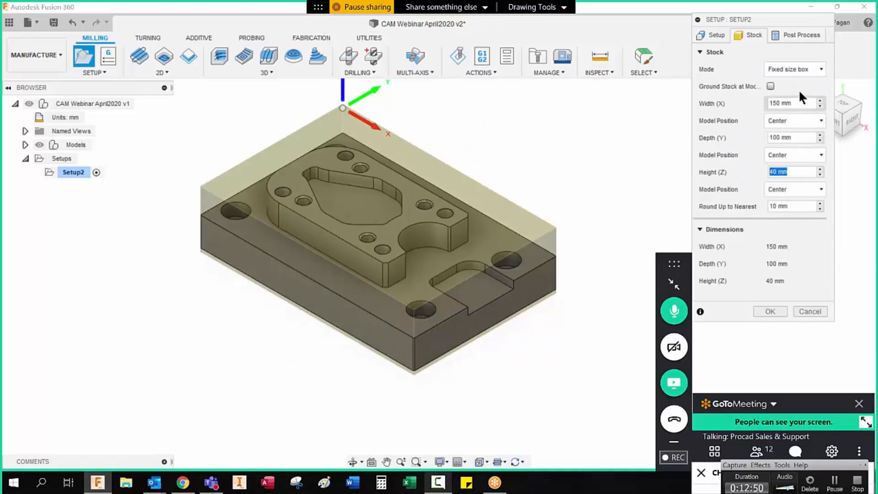
Set the stock to Relative size box with a 5 mm side offset, 2 mm top offset and 10 mm bottom offset
left_click(810, 71)
left_click(808, 99)
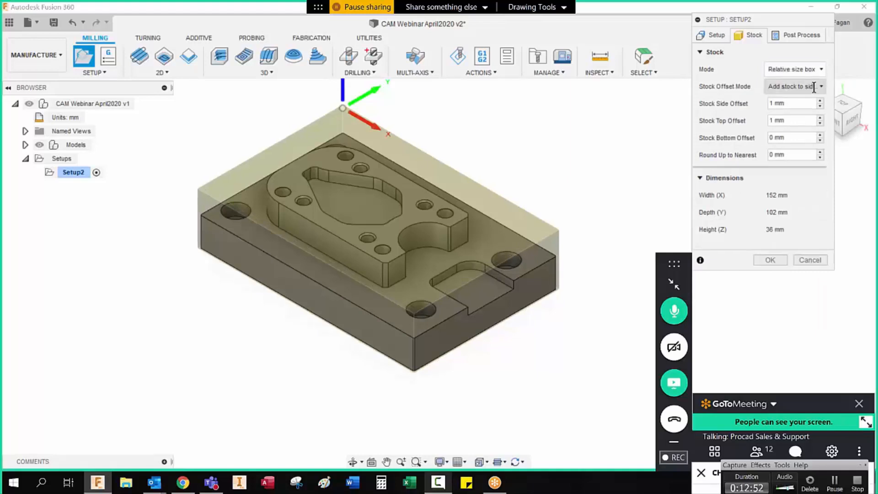
left_click(806, 107)
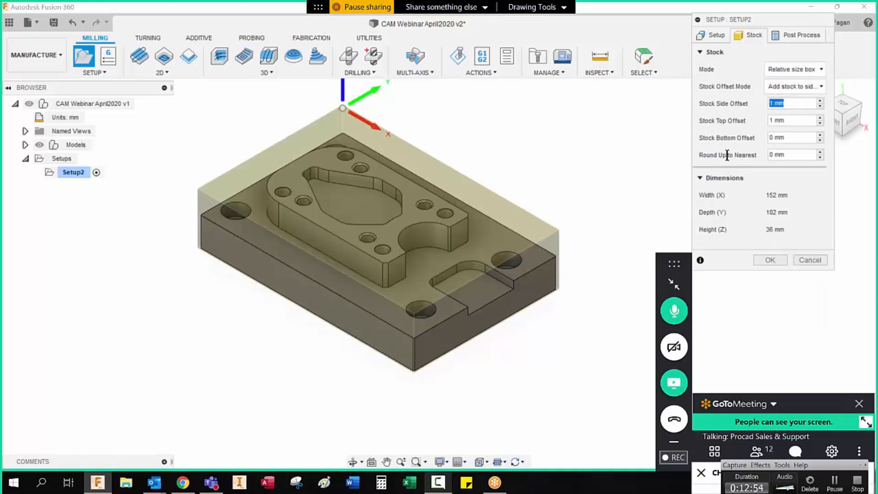
type("5")
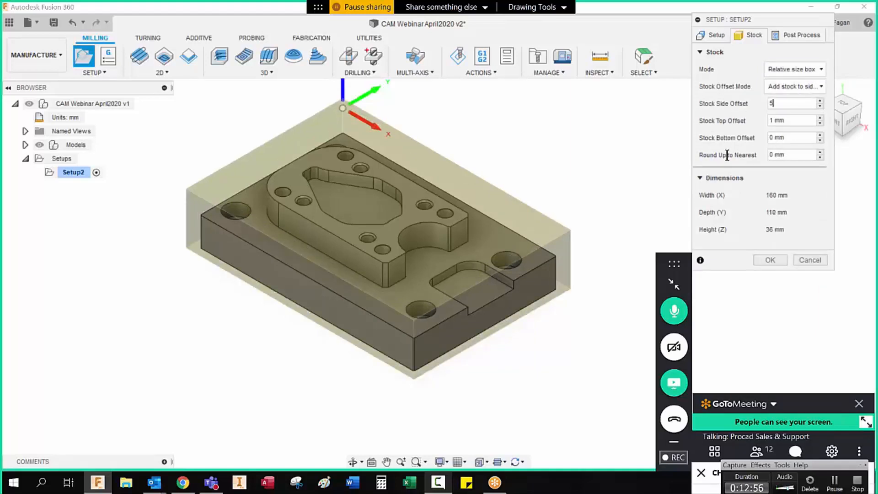
key("Tab")
type("2")
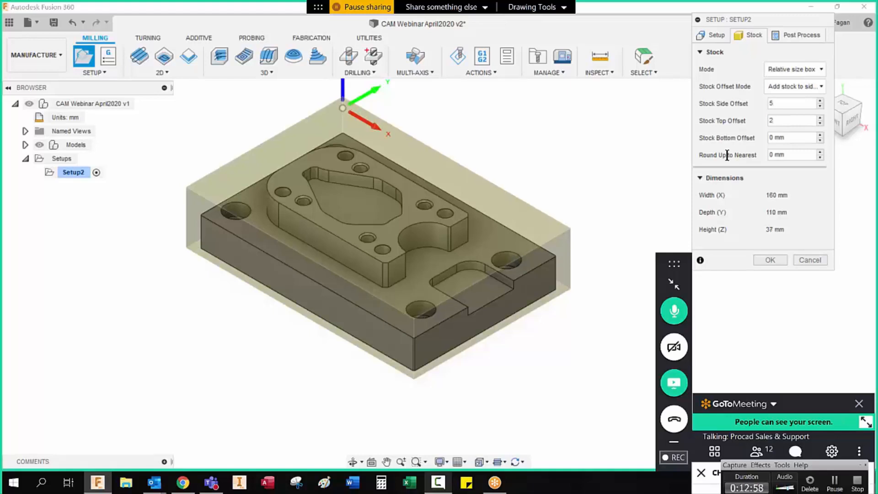
key("Tab")
type("10")
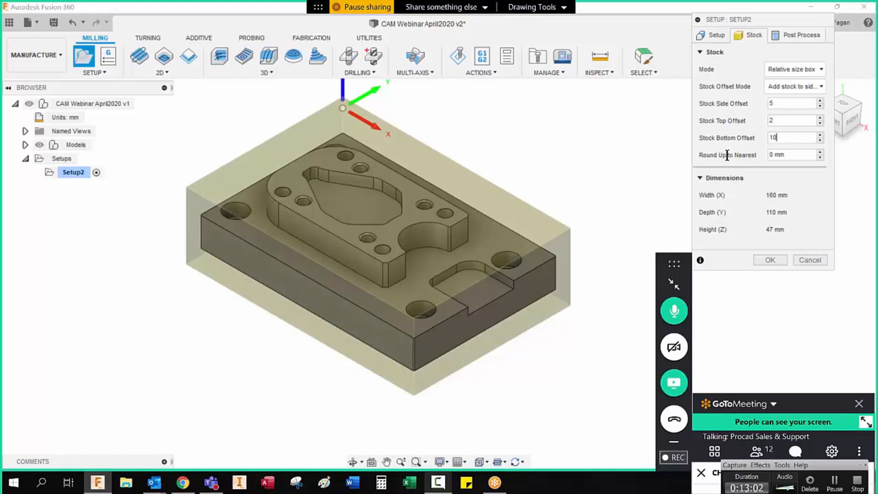
Try rounding the stock size up to the nearest 10 mm, and reset the rounding to 0
left_click(777, 155)
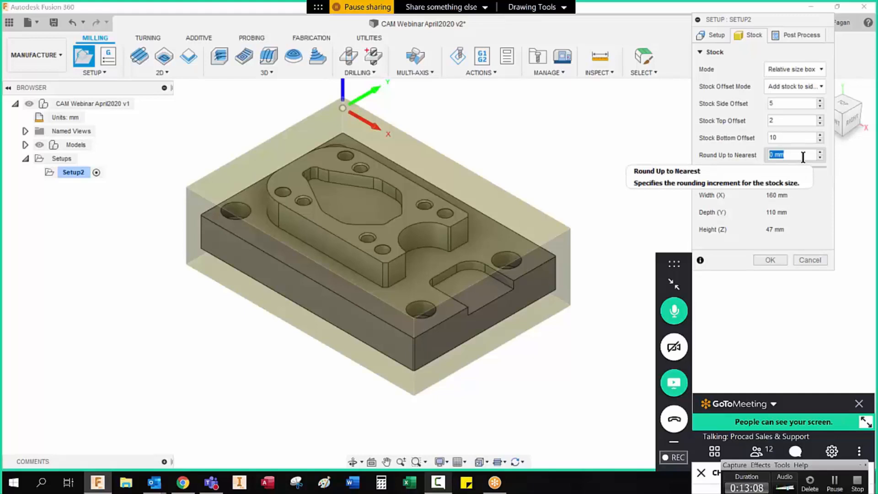
type("10")
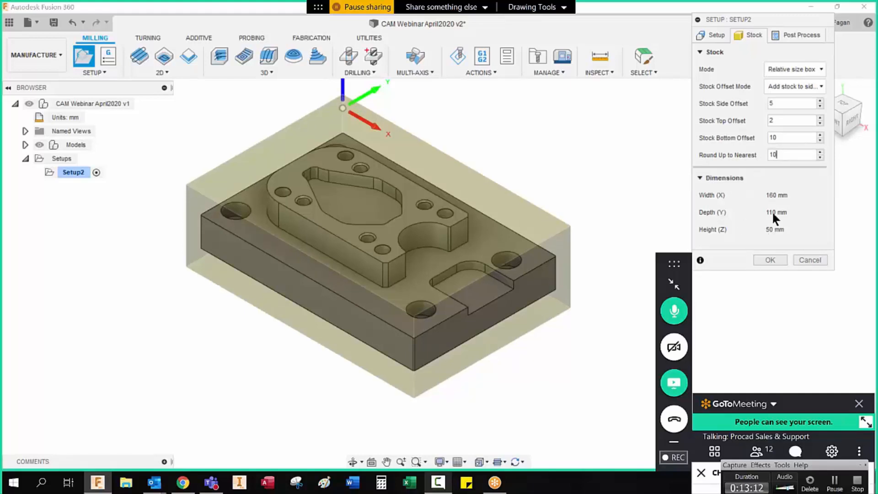
left_click_drag(787, 157, 731, 159)
type("0")
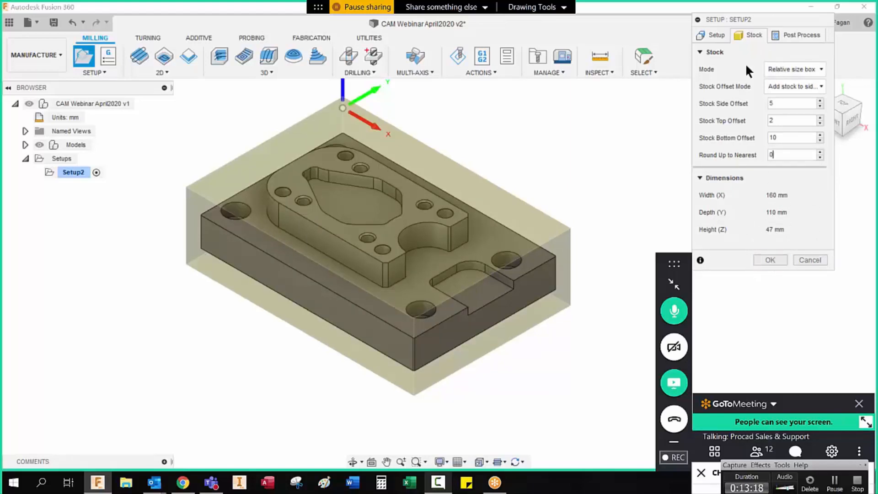
Examine where the WCS origin sits within the stock from the front and top views, and return to the home view
left_click_drag(767, 22, 719, 25)
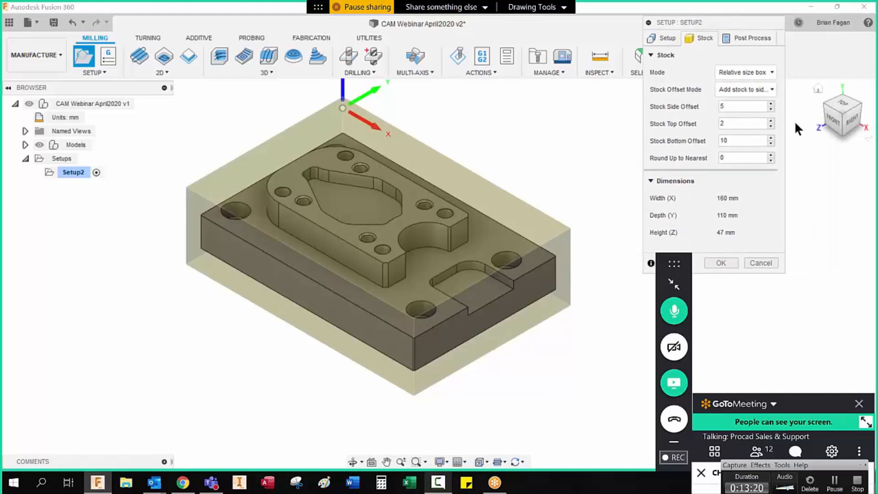
left_click(835, 122)
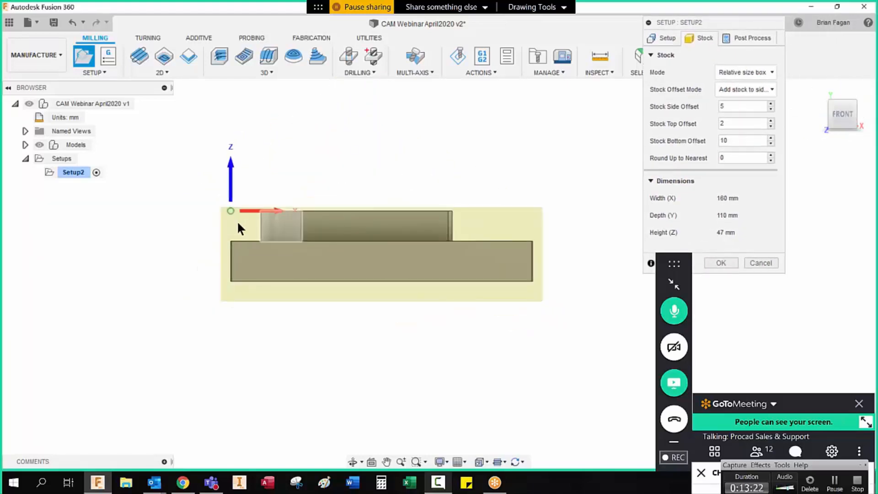
scroll(229, 215, "up", 5)
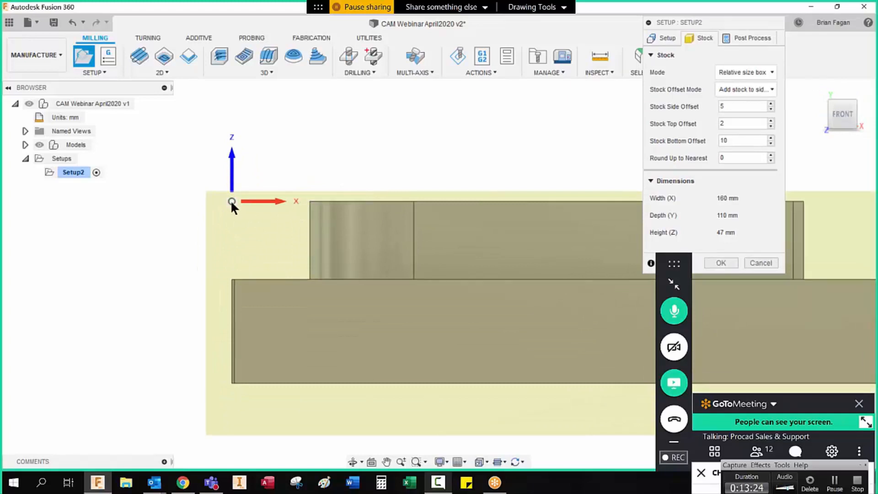
left_click(818, 91)
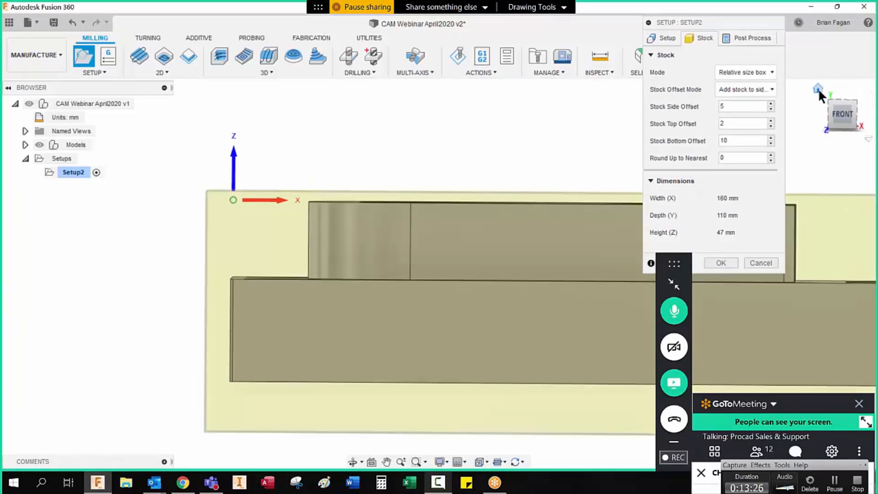
left_click(840, 103)
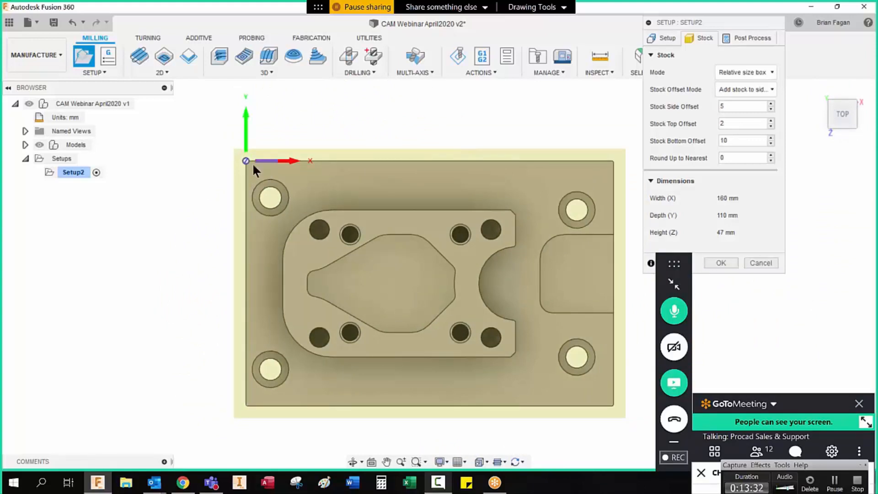
left_click(817, 88)
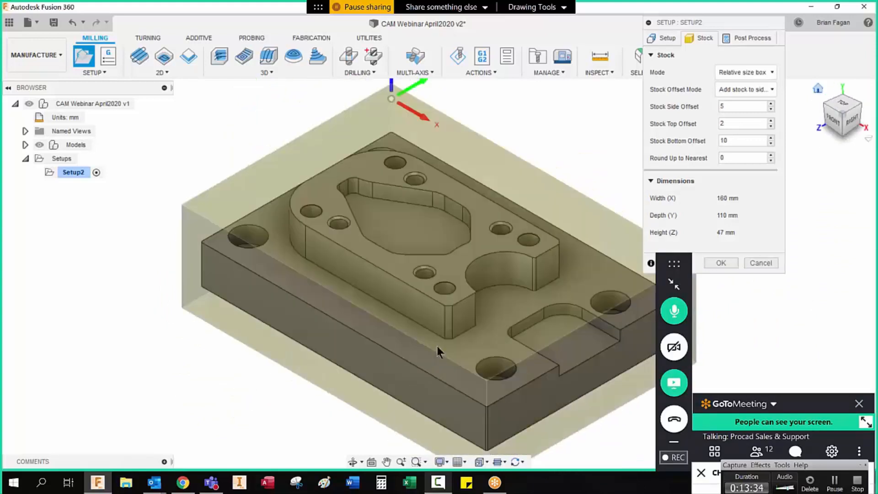
Accept the milling setup with its current work coordinate system, model and stock settings
left_click(721, 262)
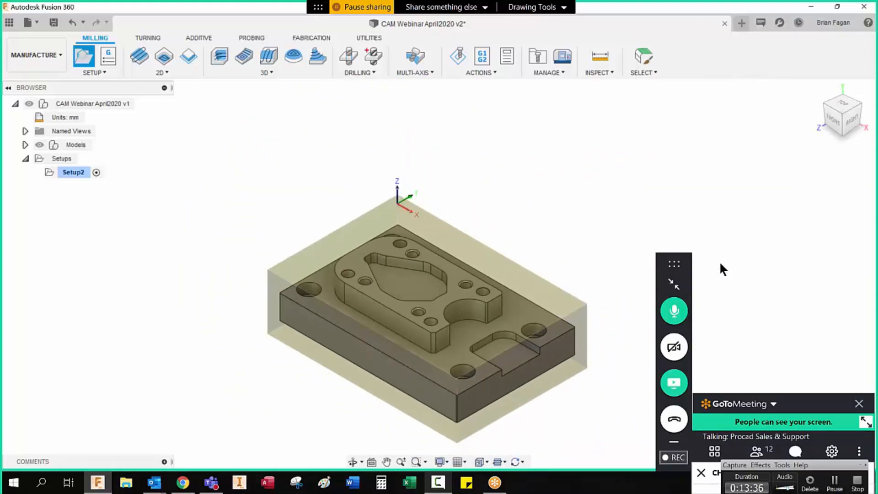
scroll(315, 314, "down", 2)
scroll(458, 380, "up", 2)
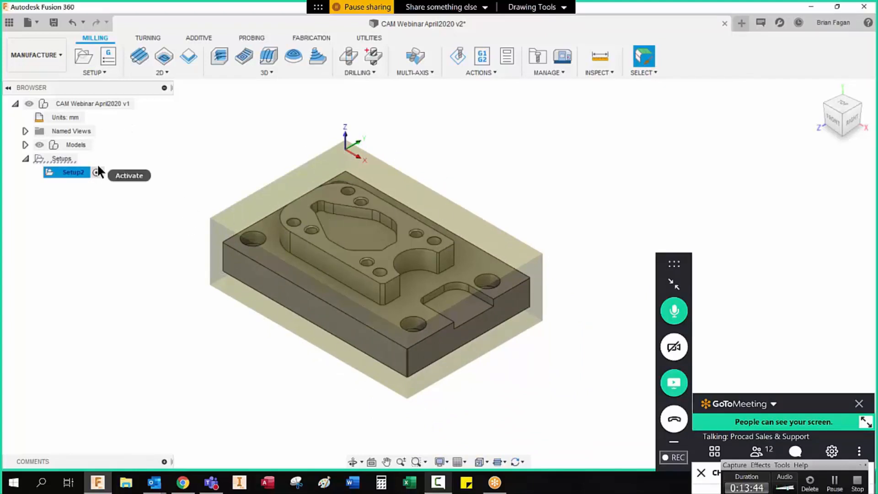
left_click(160, 72)
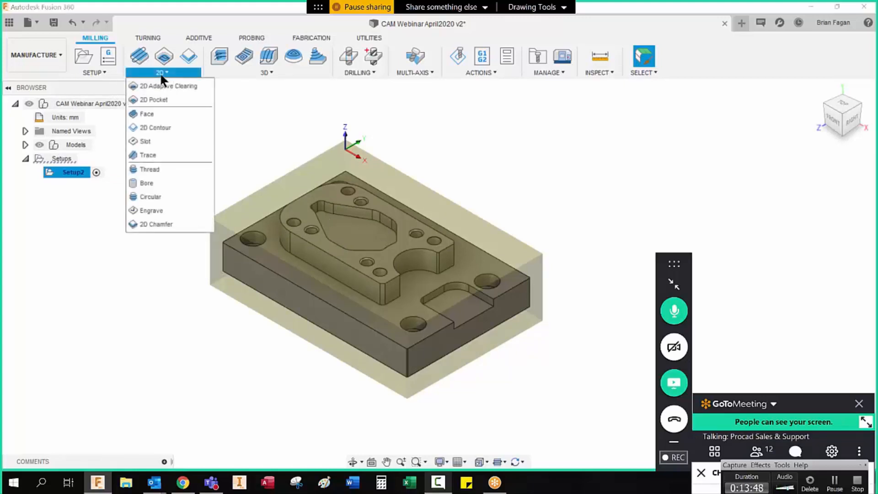
mouse_move(230, 78)
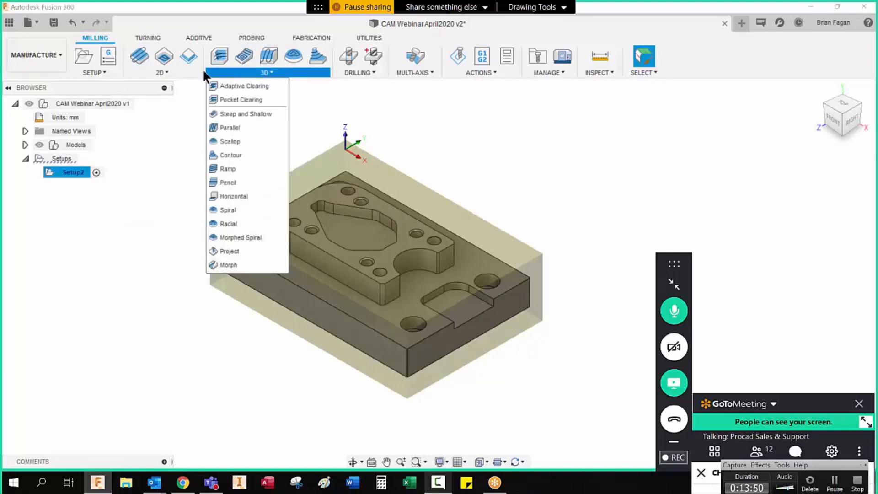
mouse_move(173, 74)
left_click(188, 73)
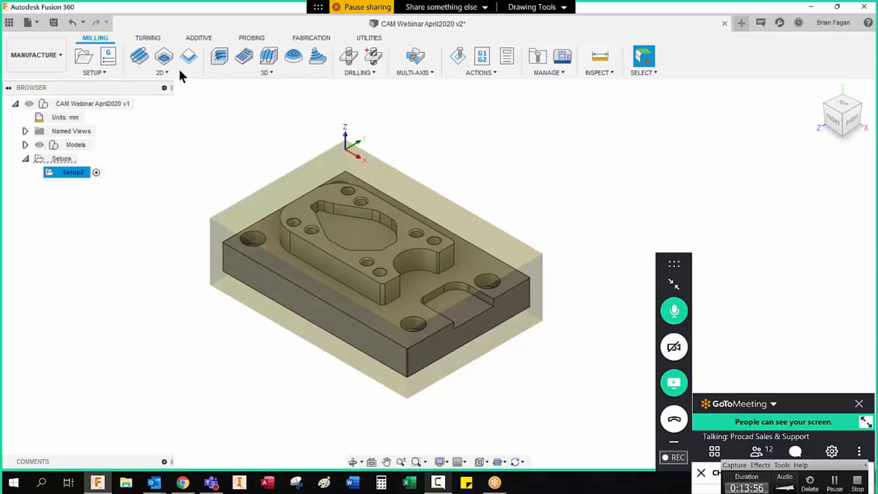
scroll(189, 182, "down", 1)
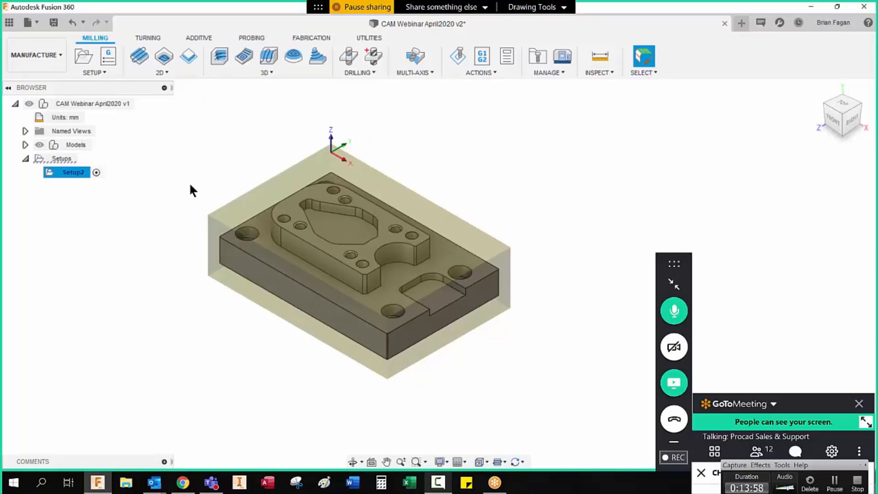
scroll(219, 172, "up", 1)
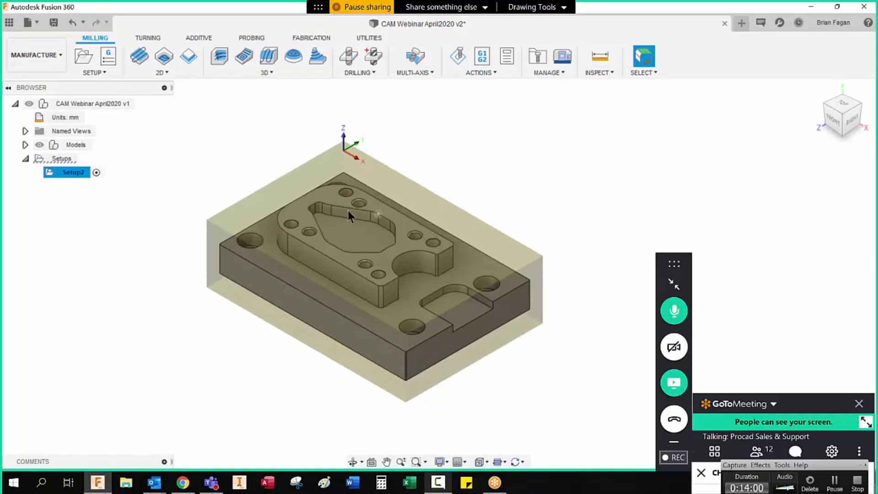
Start a 2D Face operation and assign it the Ø50 mm face mill from the Facemill, Alumin cloud library
left_click(169, 74)
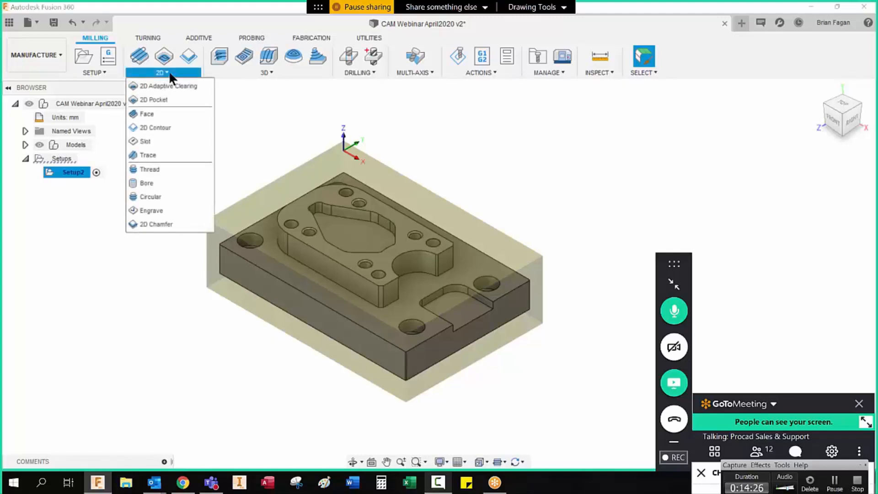
left_click(147, 114)
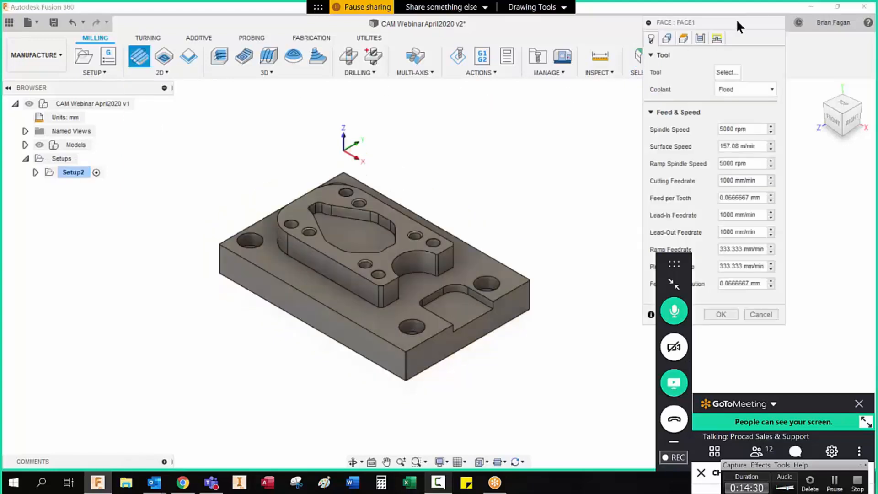
left_click_drag(760, 30, 816, 29)
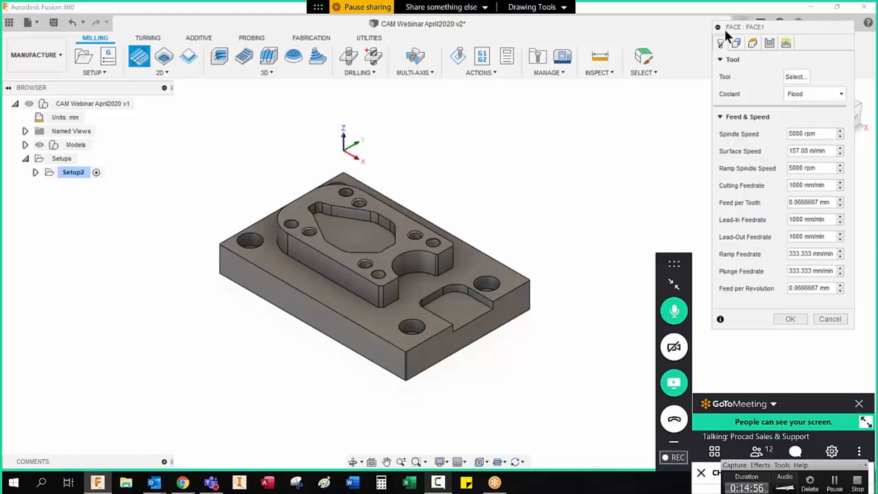
left_click(796, 77)
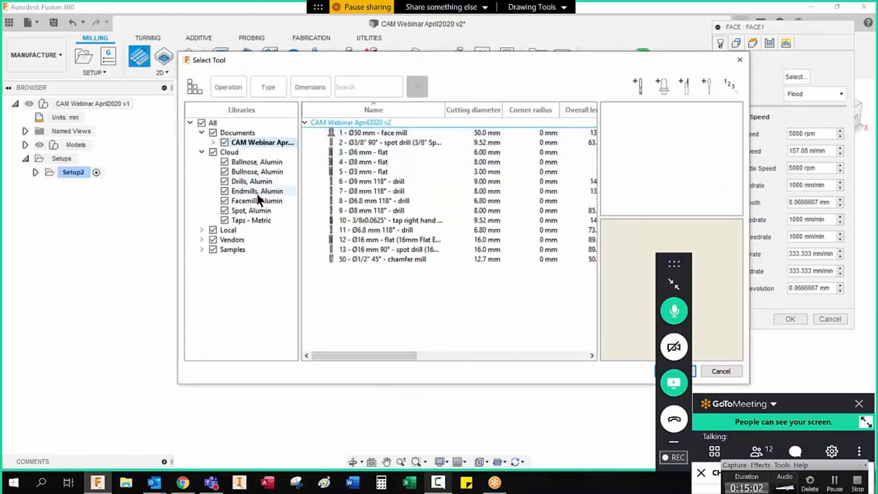
left_click(252, 200)
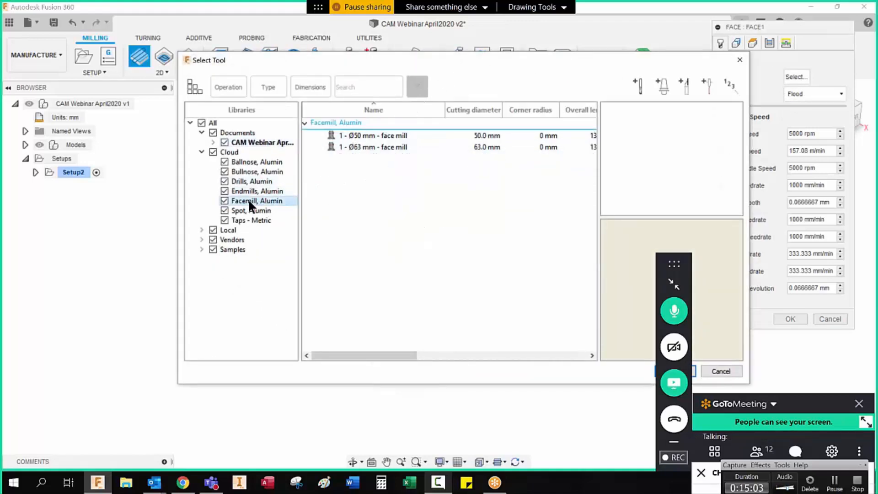
left_click(387, 136)
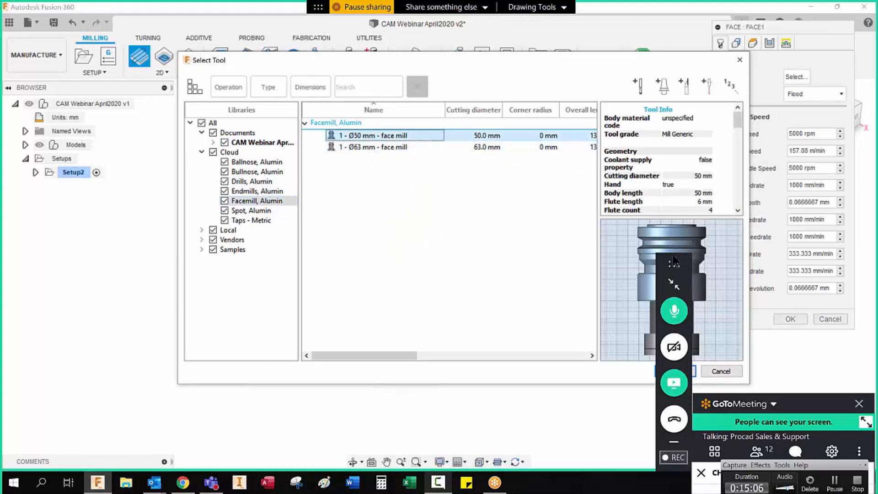
left_click_drag(673, 258, 643, 277)
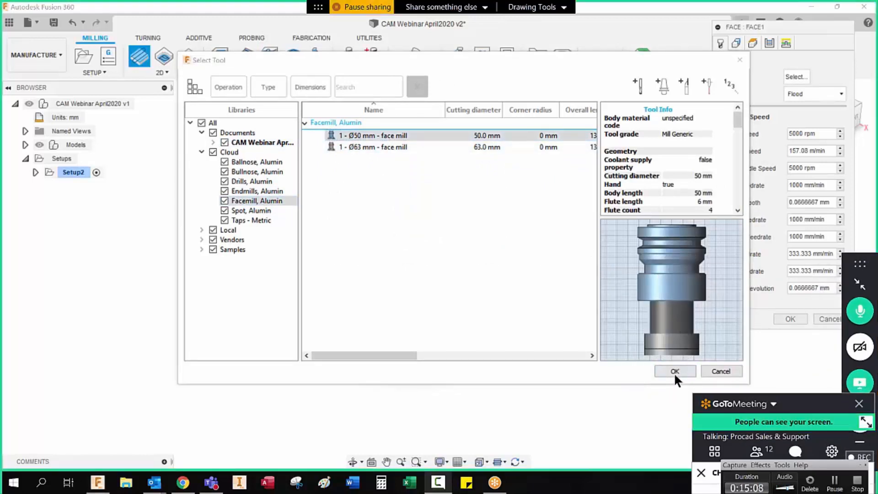
left_click(674, 371)
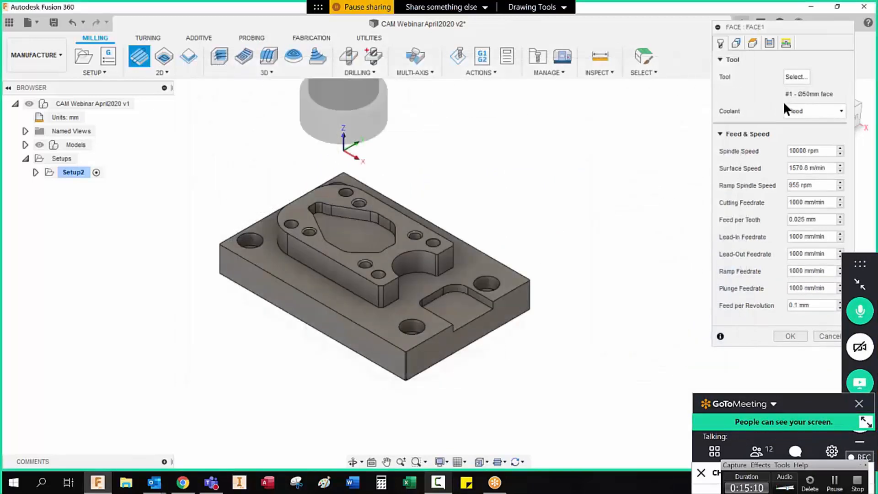
Check the facing operation's stock contour and accept the operation to generate its toolpath
left_click_drag(812, 30, 710, 47)
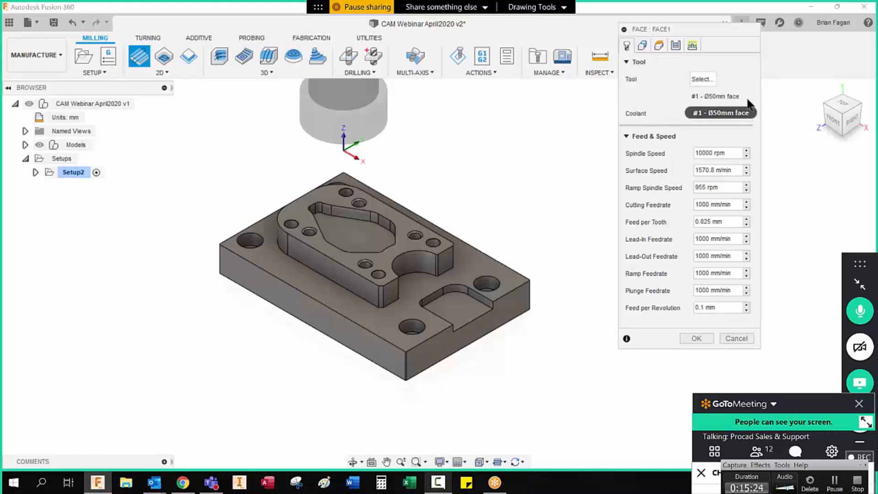
left_click(642, 46)
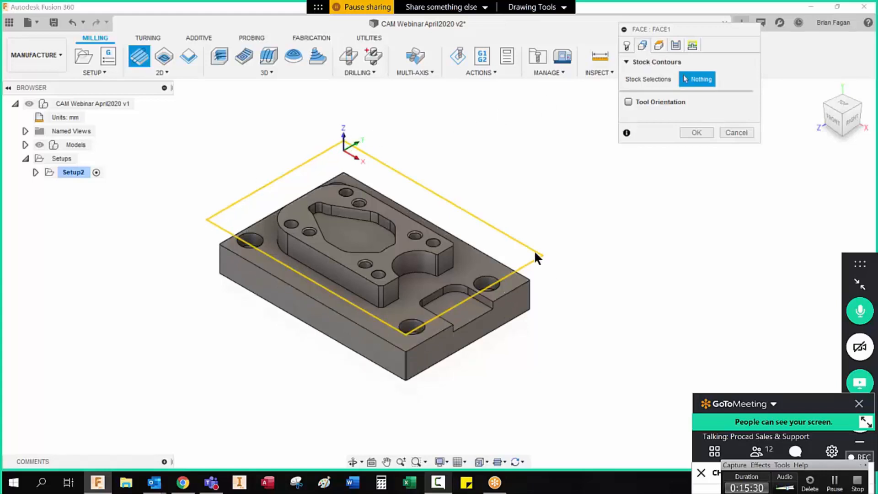
left_click(696, 132)
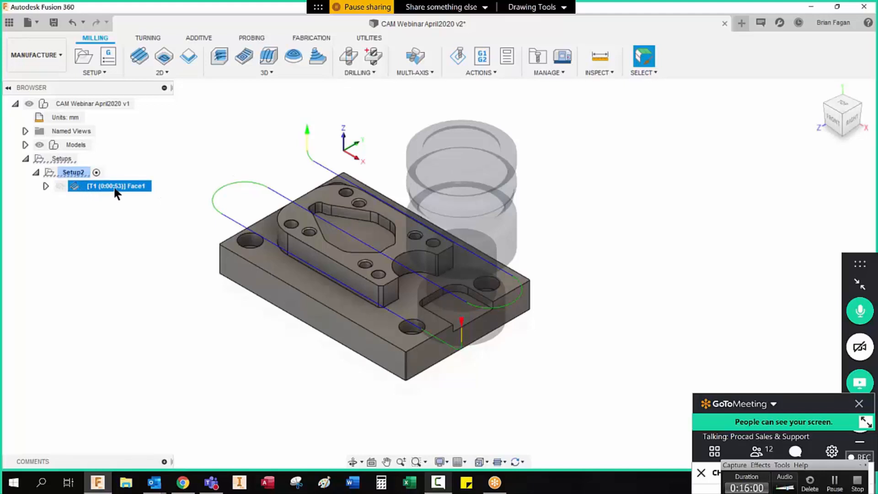
Review the facing operation's tool, feed and speed, heights, passes and linking settings
double_click(74, 187)
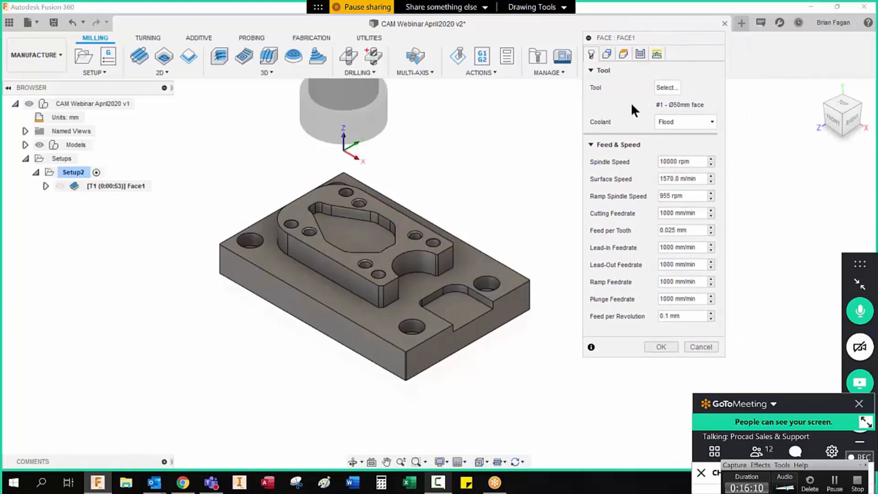
left_click(624, 53)
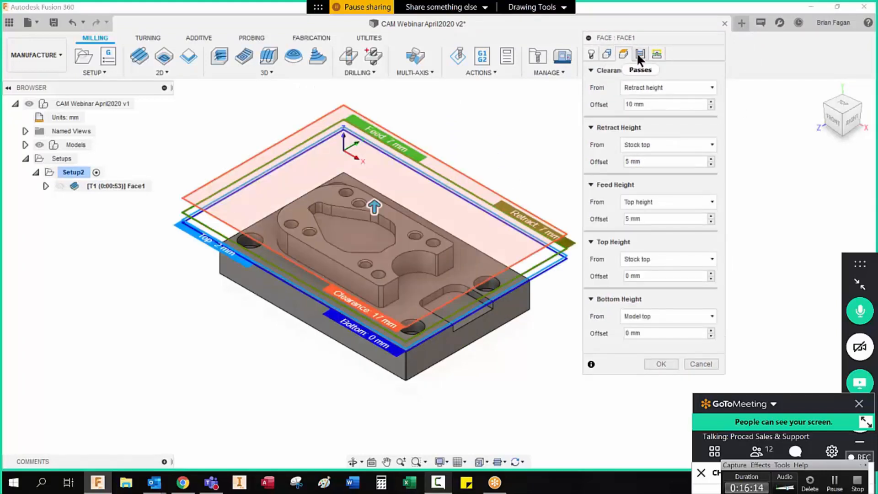
left_click(639, 54)
left_click(655, 55)
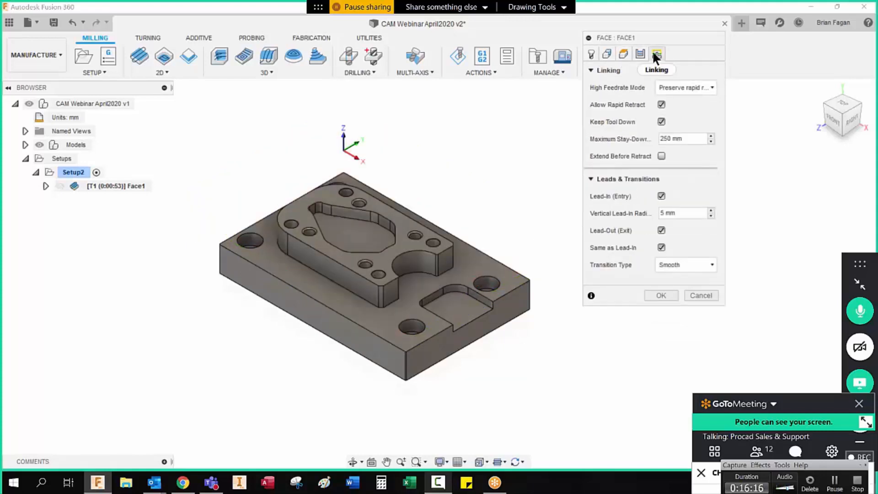
left_click(714, 297)
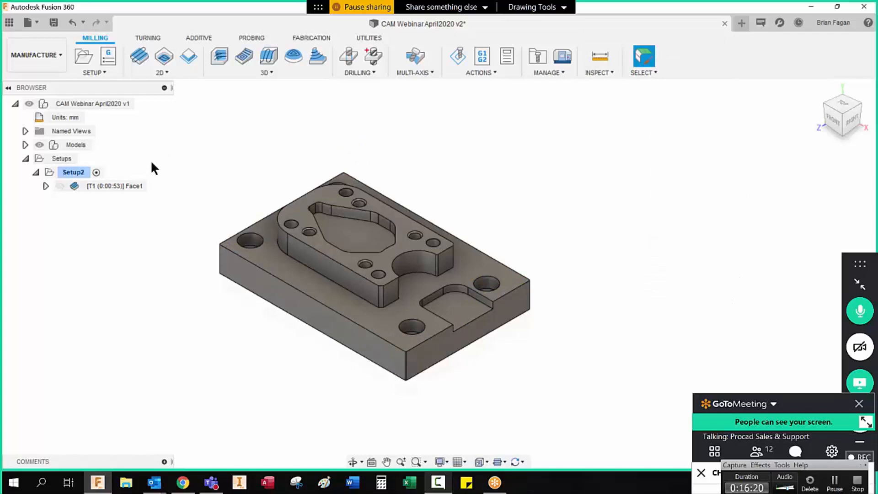
right_click(125, 187)
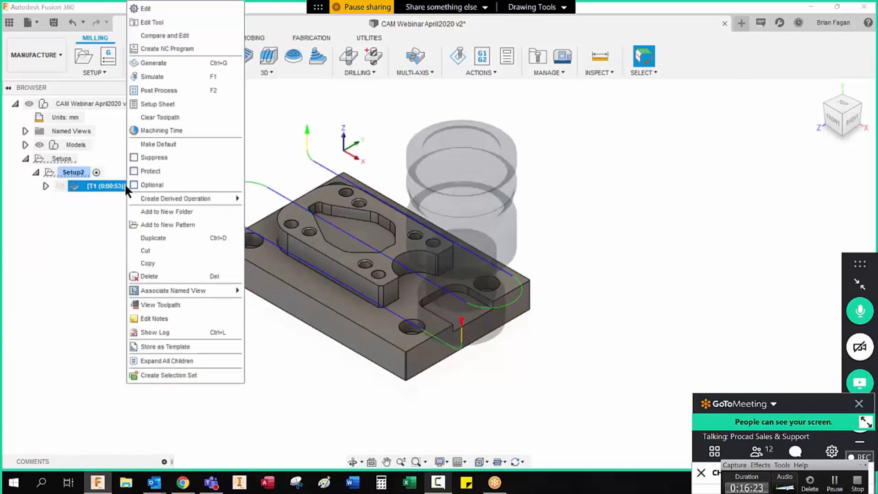
left_click(146, 9)
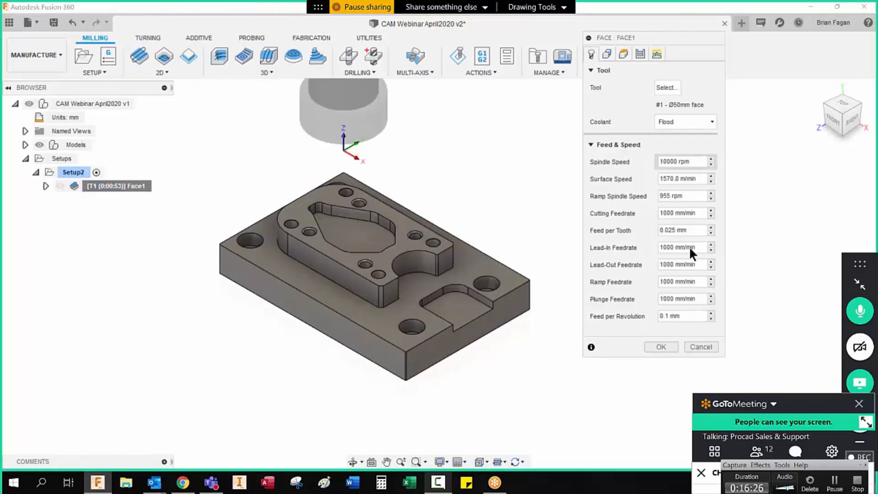
left_click(701, 347)
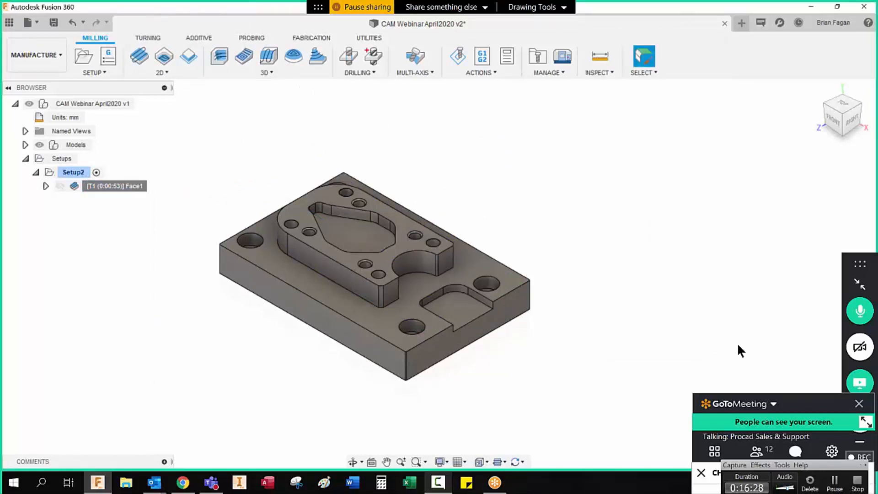
left_click(115, 188)
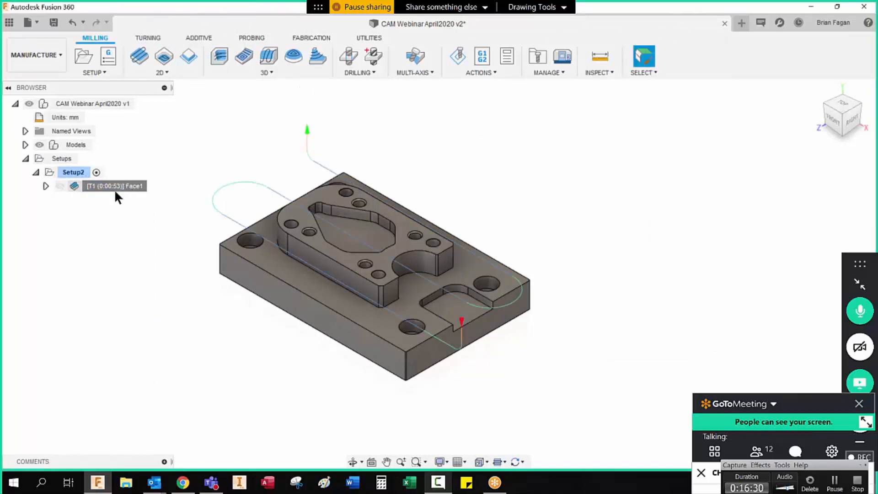
left_click(85, 173)
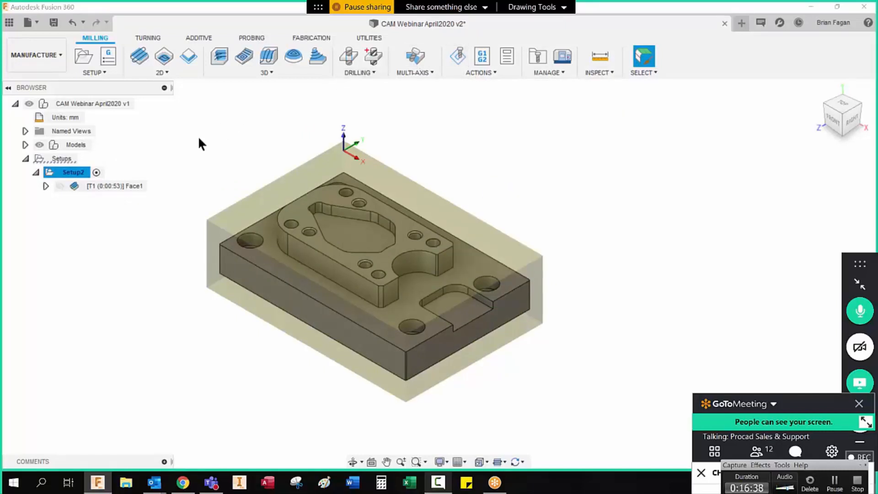
left_click(116, 187)
right_click(115, 186)
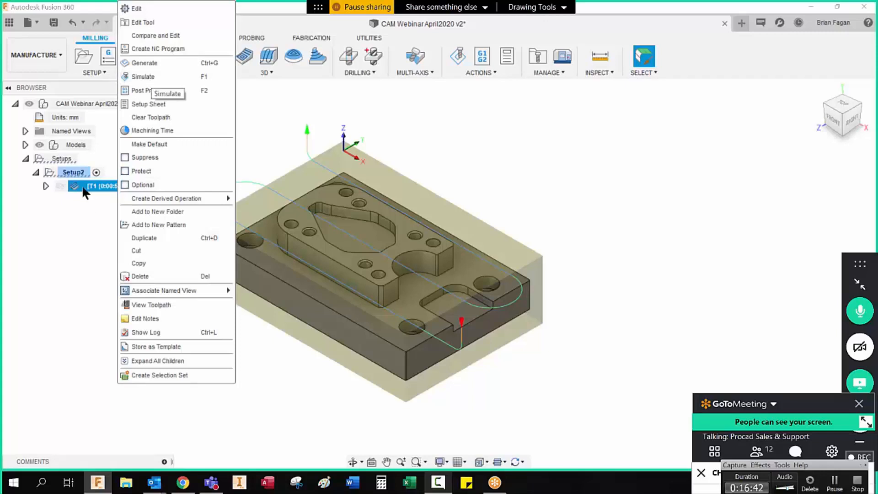
left_click(73, 173)
left_click(74, 173)
right_click(75, 174)
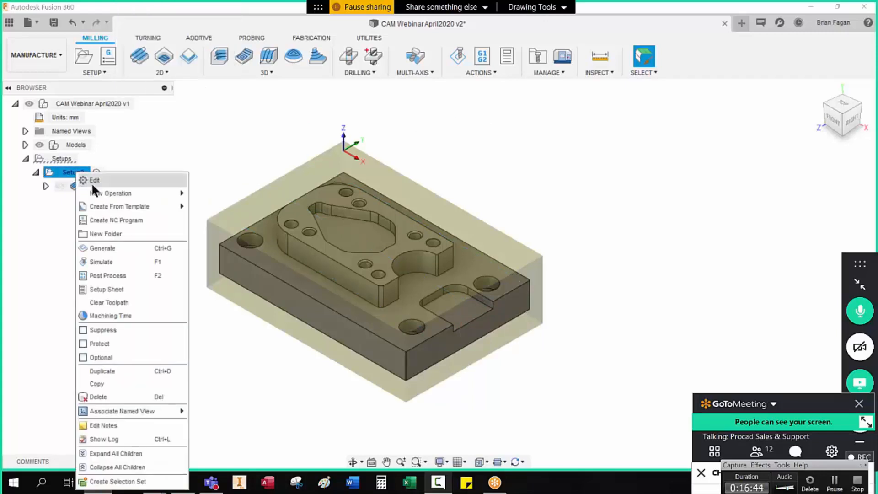
left_click(49, 218)
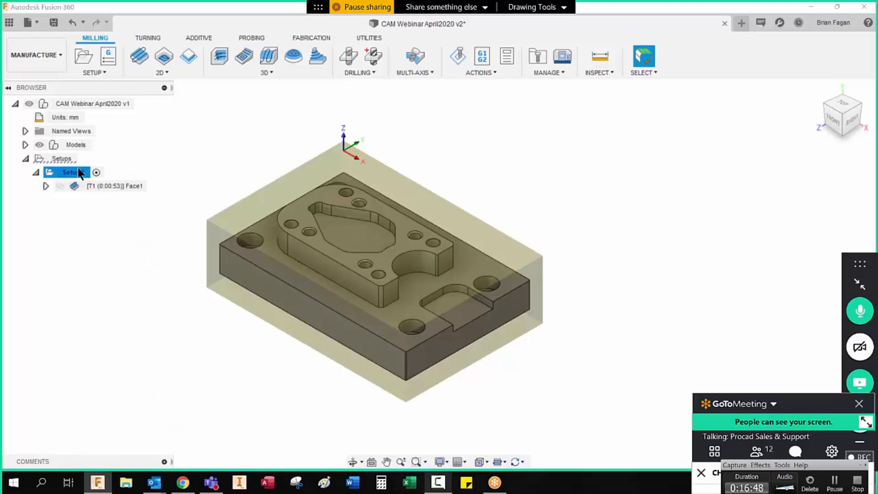
left_click(45, 238)
left_click(74, 174)
left_click(111, 186)
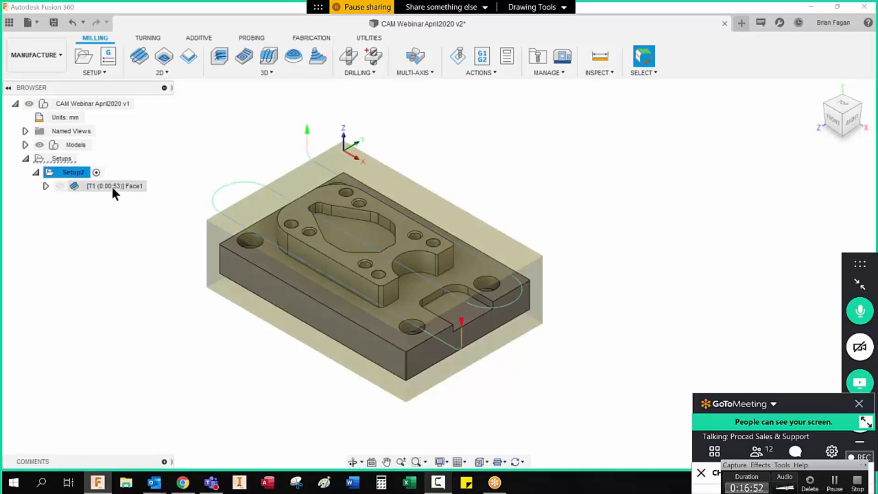
right_click(112, 186)
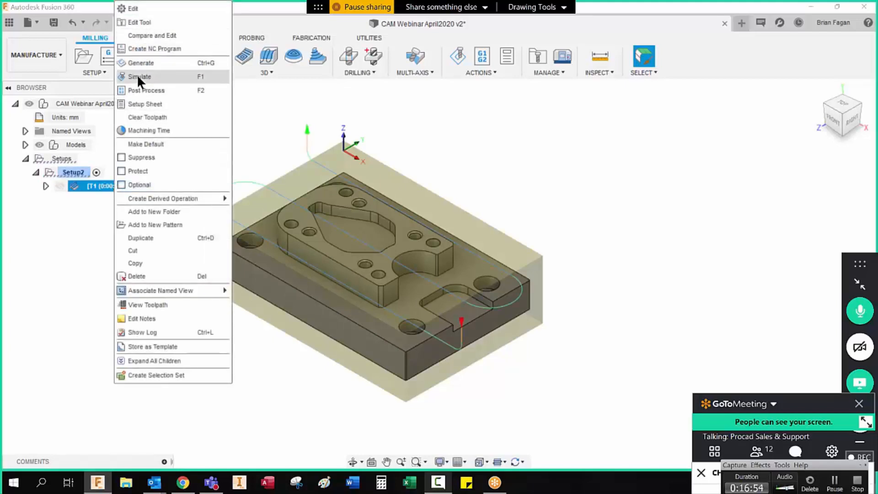
left_click(72, 234)
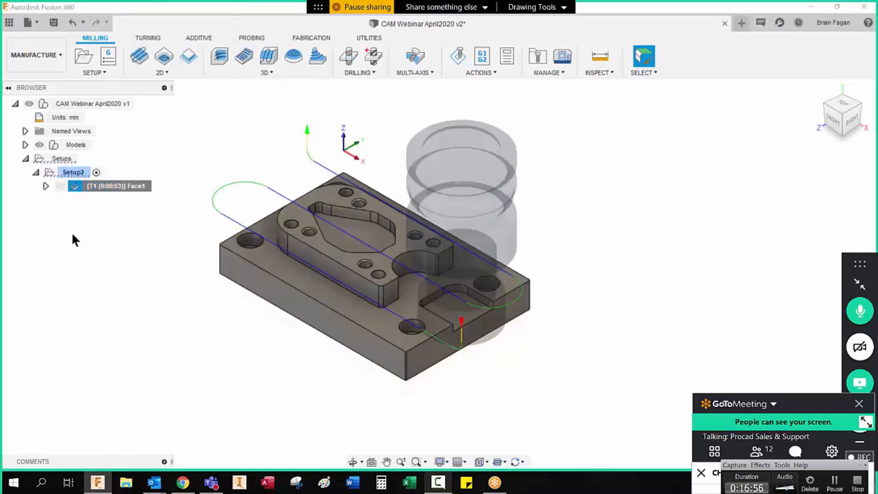
Open the machining simulation for the whole milling setup and hide the tool in its display
left_click(75, 173)
right_click(76, 174)
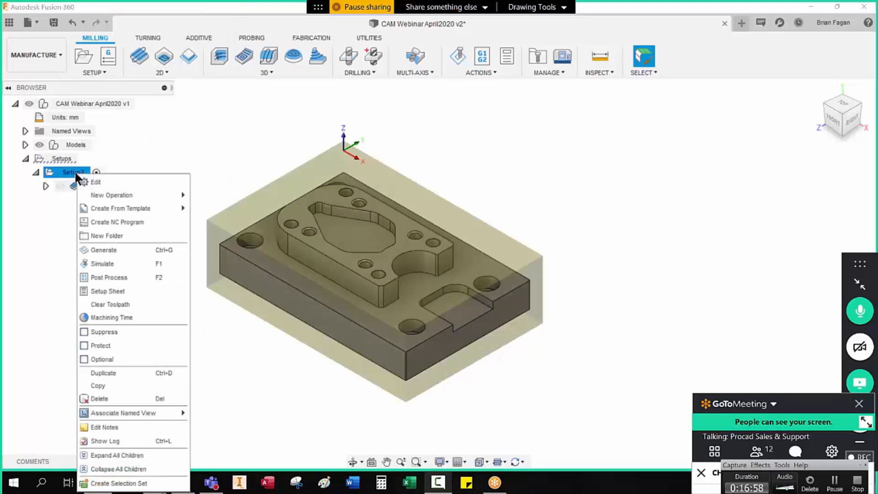
left_click(104, 259)
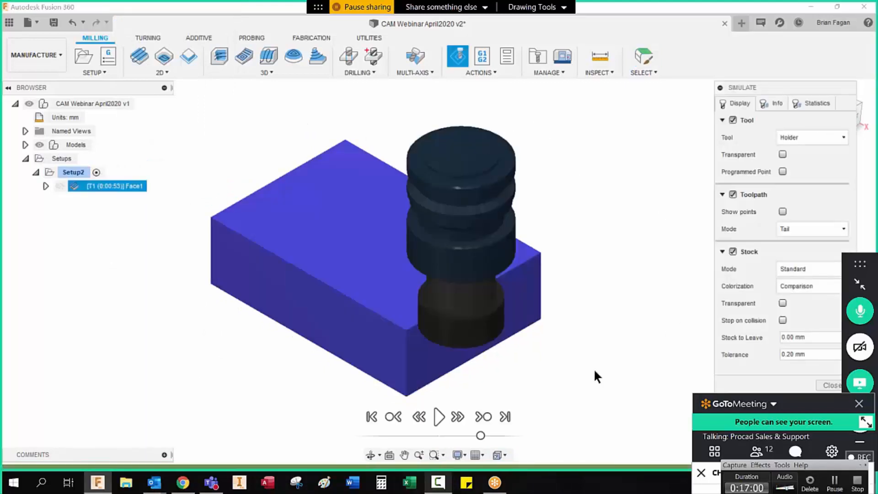
left_click_drag(773, 89, 673, 29)
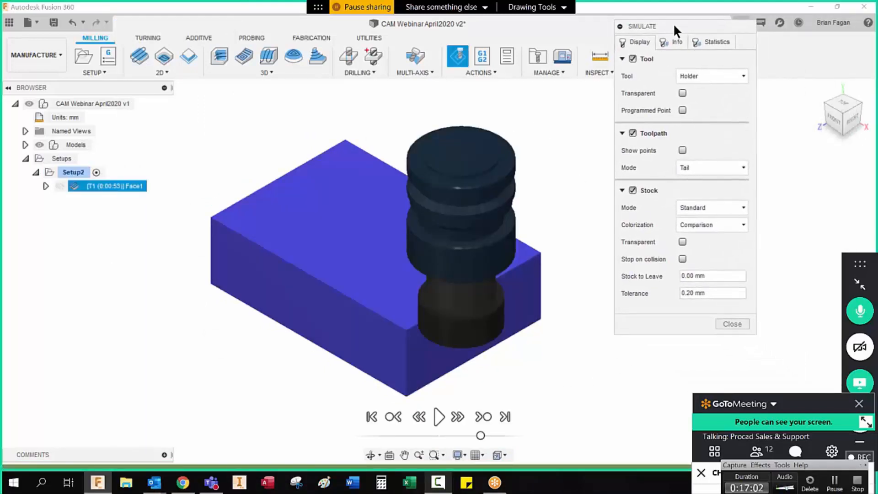
left_click(630, 61)
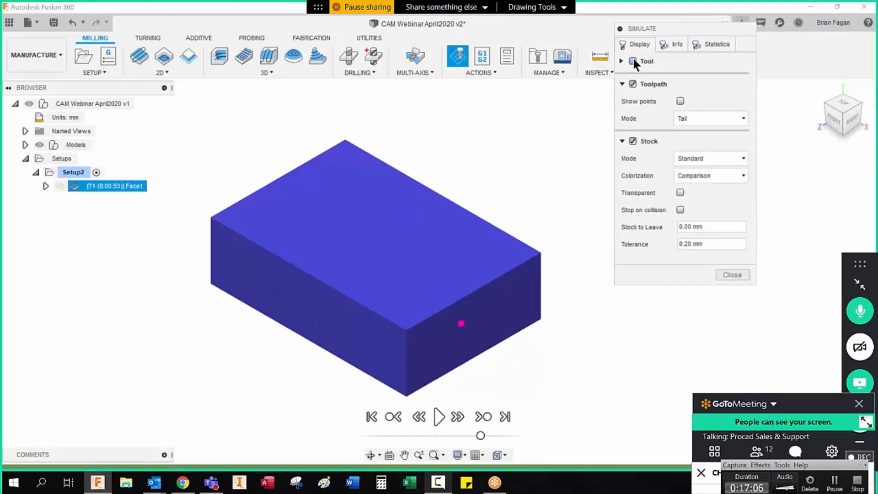
Show the tool in the simulation and review the toolpath, stock, mode and colorization display options, keeping Comparison colorization
left_click(633, 60)
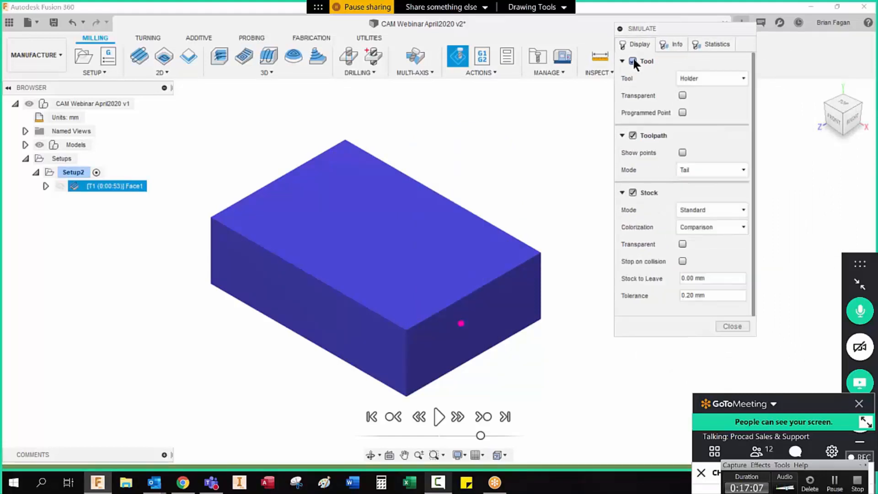
left_click(632, 133)
left_click(632, 133)
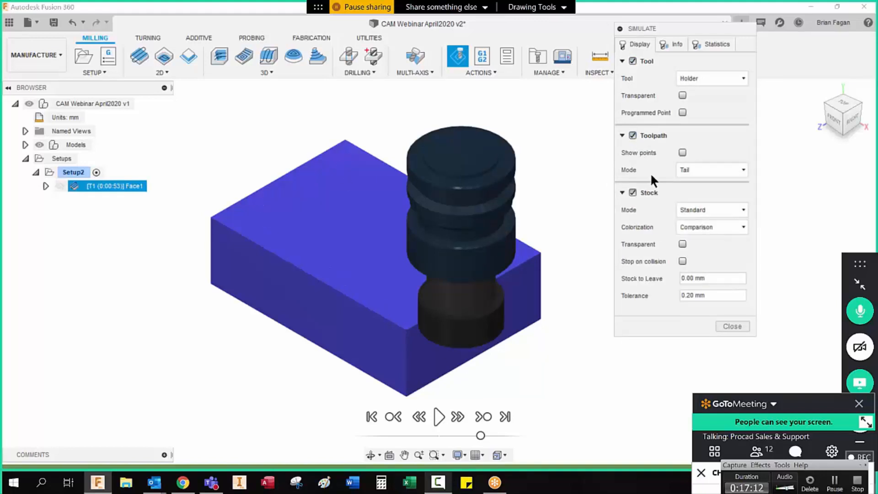
left_click(633, 192)
left_click(633, 193)
left_click(715, 170)
left_click(722, 171)
left_click(738, 227)
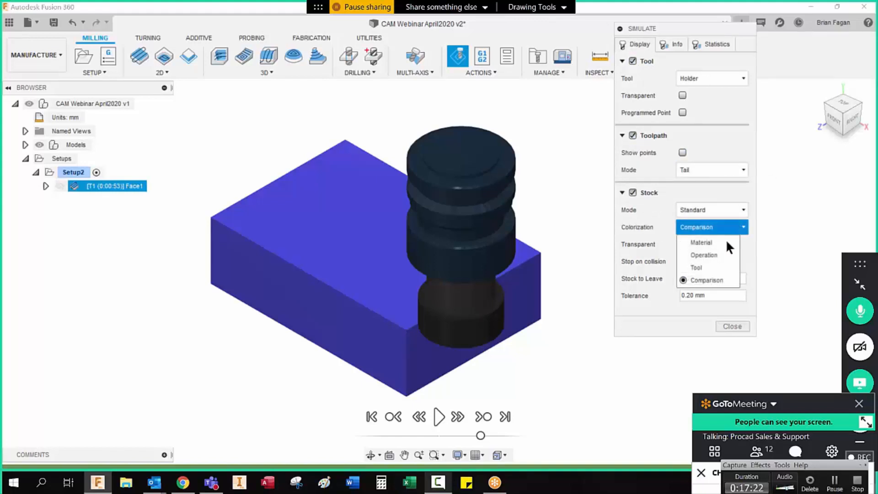
left_click(711, 275)
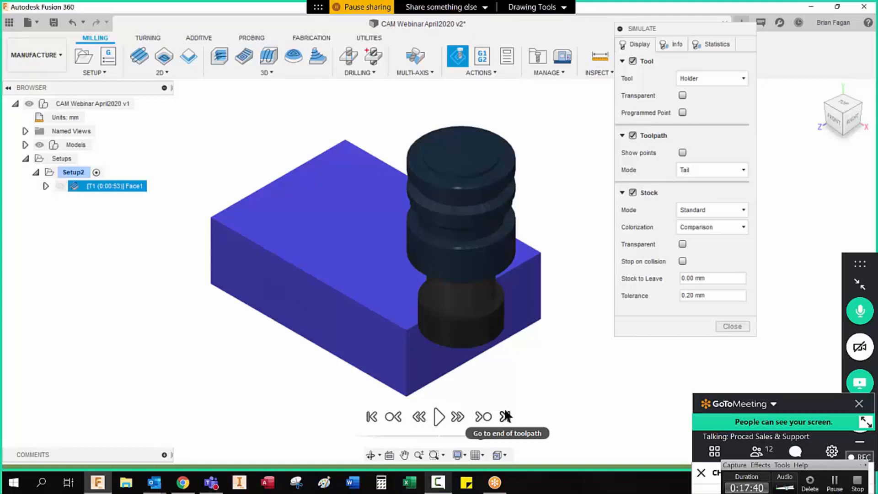
Play the facing simulation through the toolpath and close the simulation
left_click(433, 415)
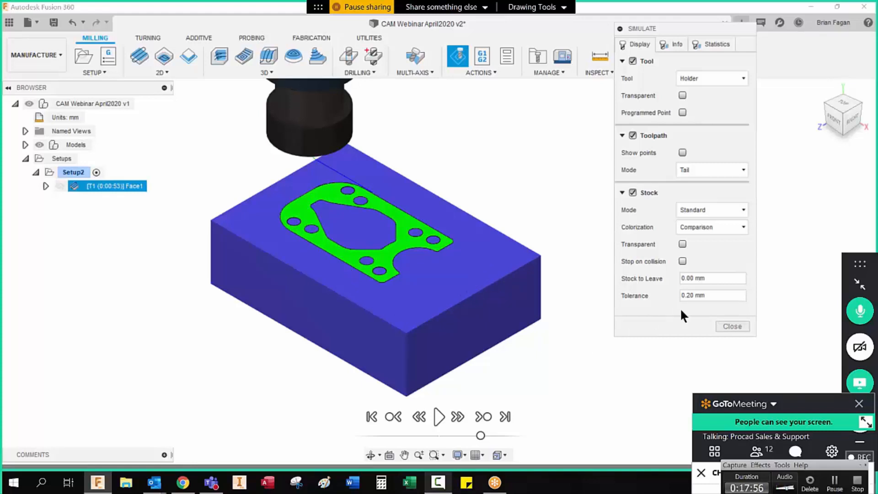
left_click(727, 328)
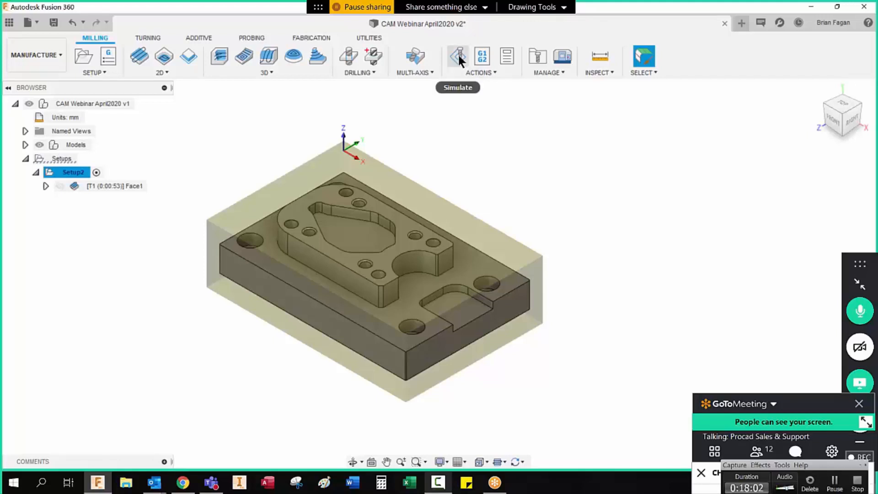
right_click(69, 174)
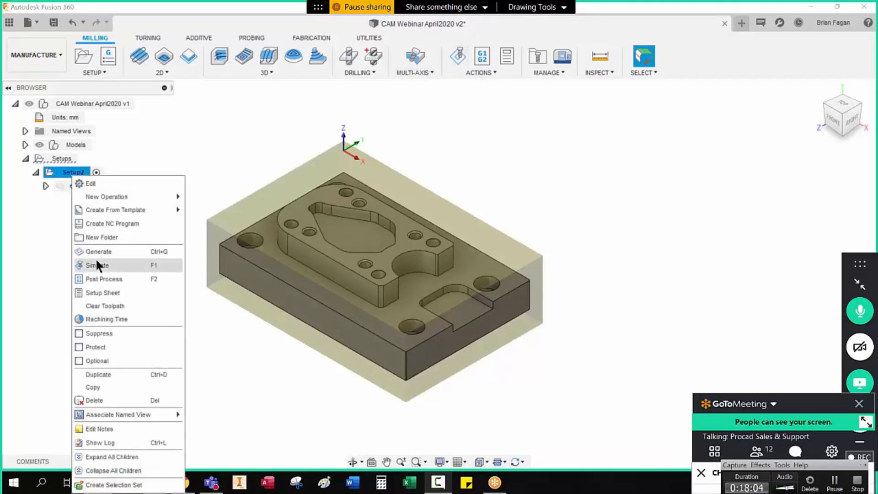
left_click(233, 123)
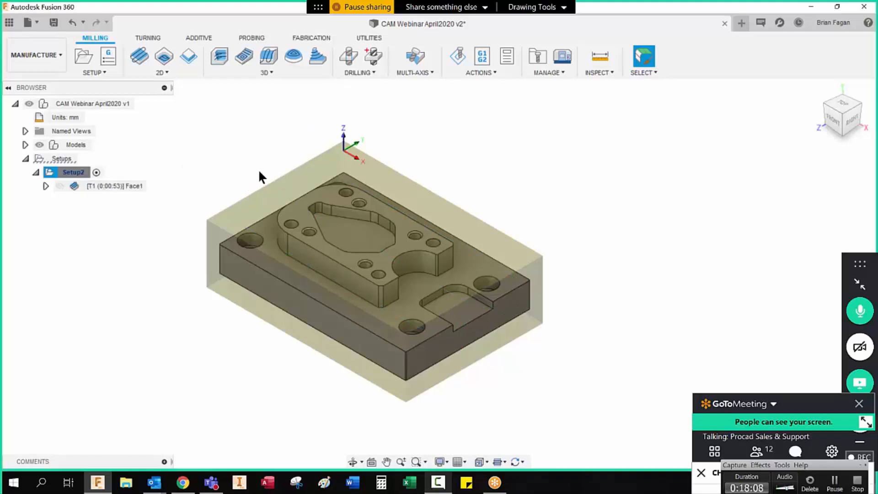
Start a 2D Adaptive Clearing operation and assign it the Ø12 mm flat endmill from the Endmills, Alumin cloud library
left_click(168, 72)
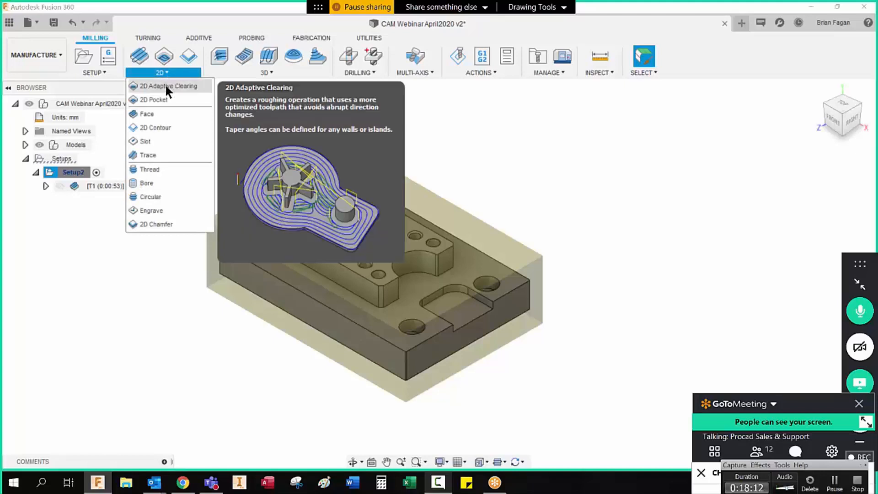
left_click(166, 87)
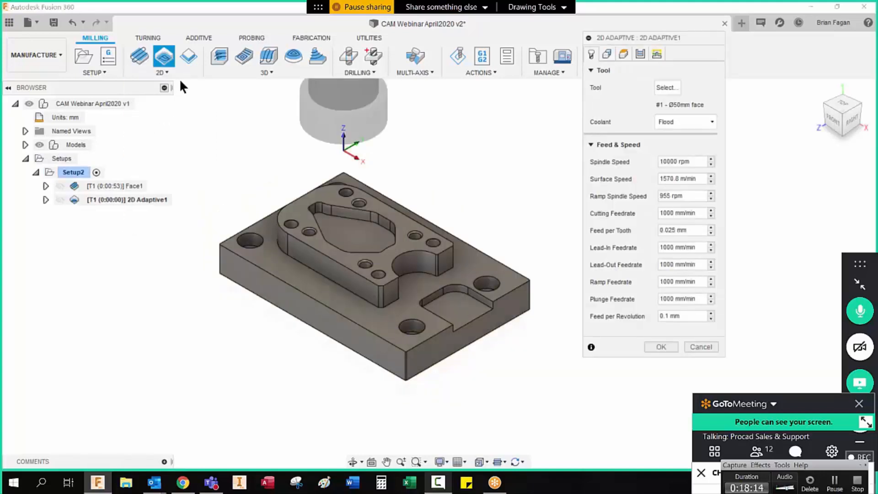
left_click_drag(661, 39, 696, 48)
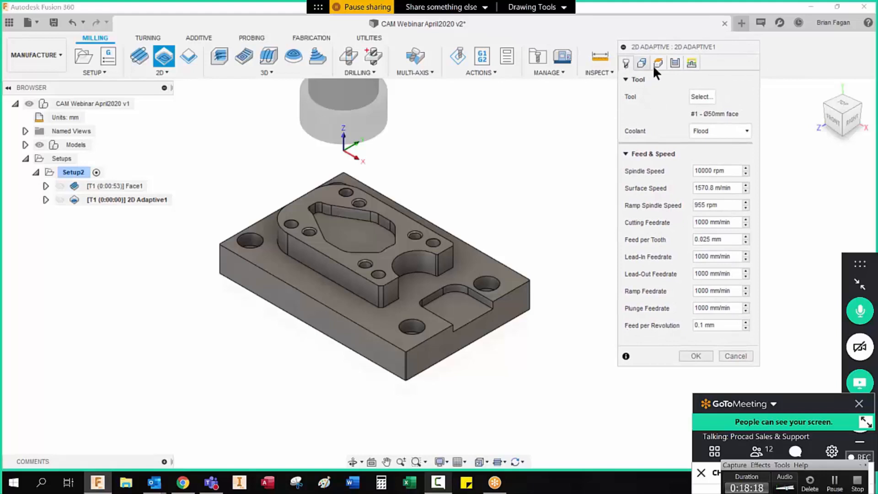
left_click(703, 95)
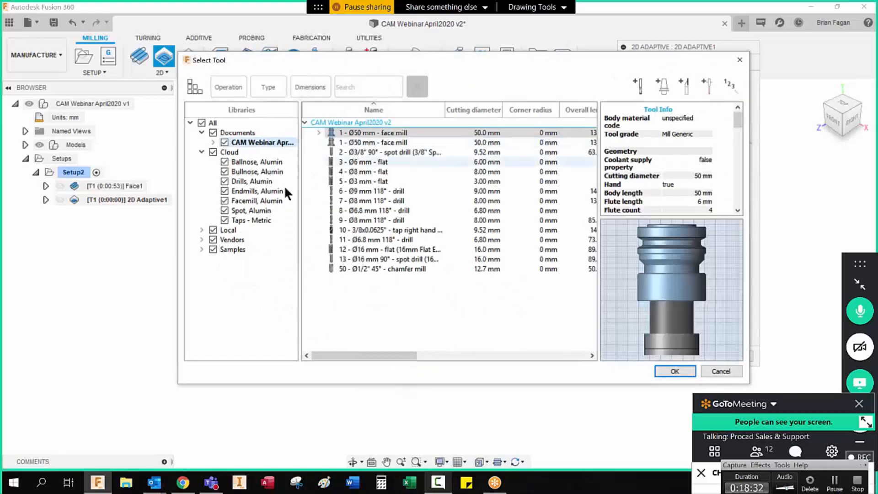
left_click(264, 188)
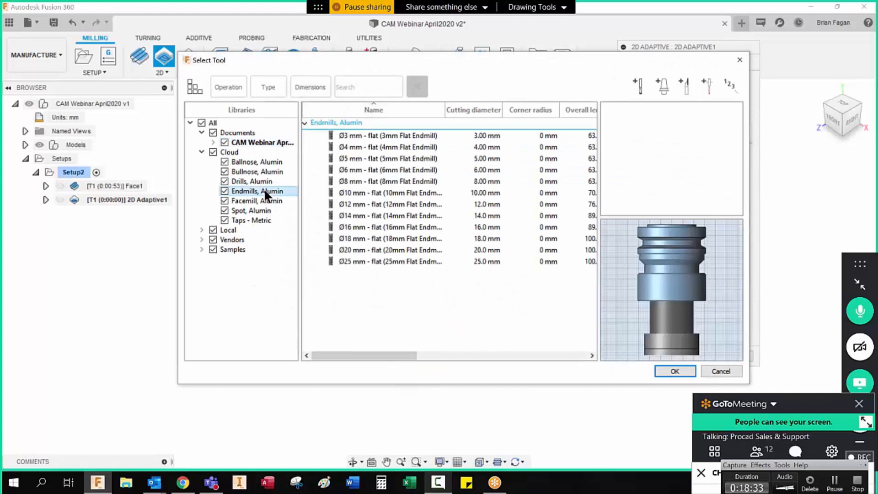
left_click(352, 204)
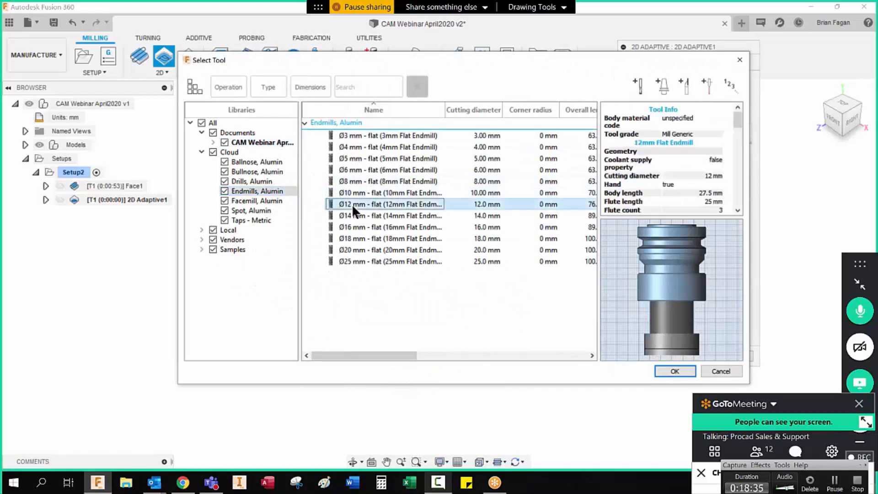
left_click(679, 369)
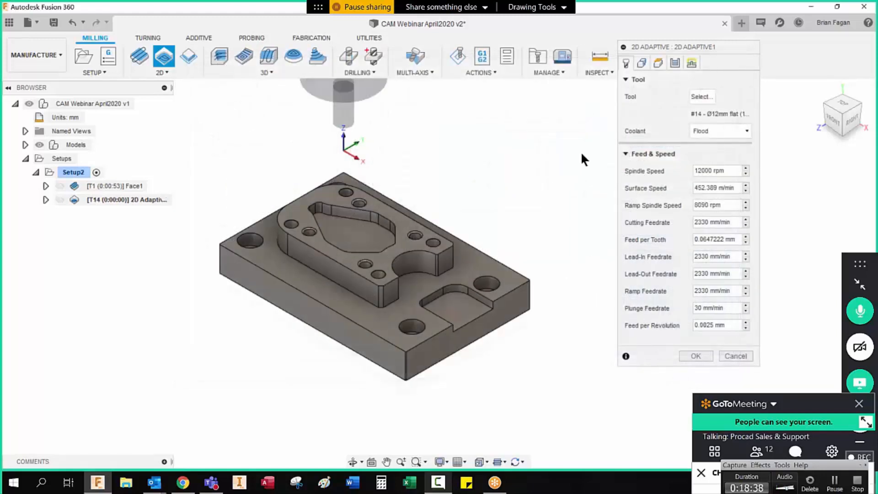
Select the plate's bottom outer edge chain as the pocket selection and accept the 2D adaptive operation to generate its toolpath
left_click(640, 64)
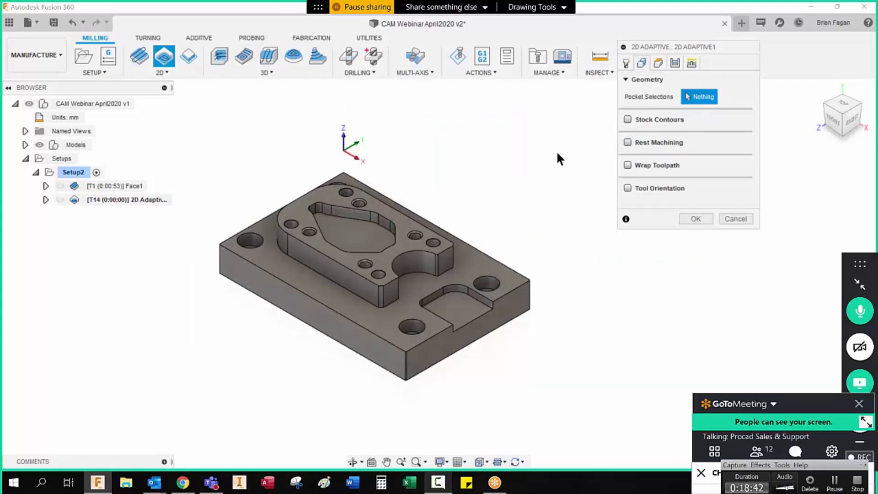
left_click(521, 313)
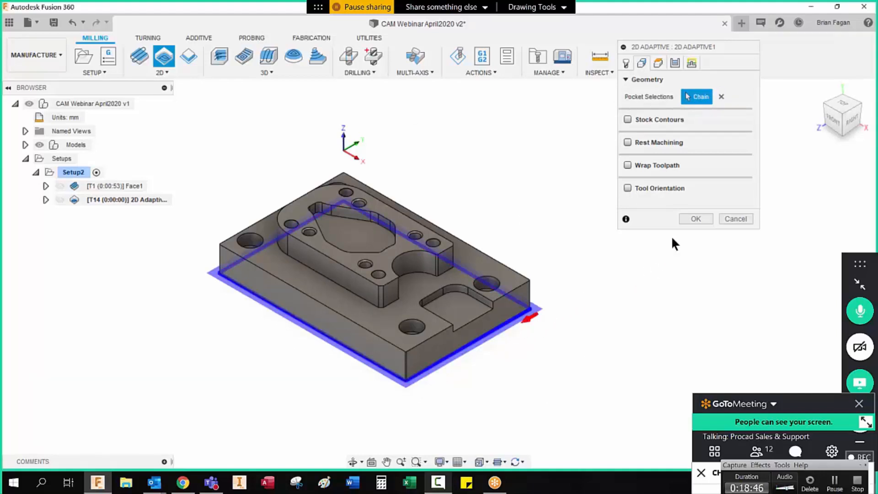
left_click(695, 218)
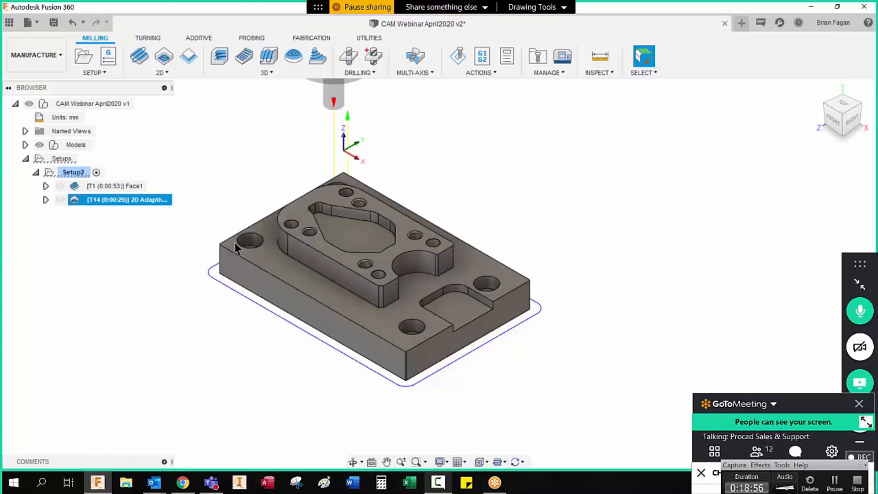
Try to accept the 2D adaptive operation with its pocket selection cleared, cancel the edit and delete the operation
right_click(120, 201)
left_click(162, 10)
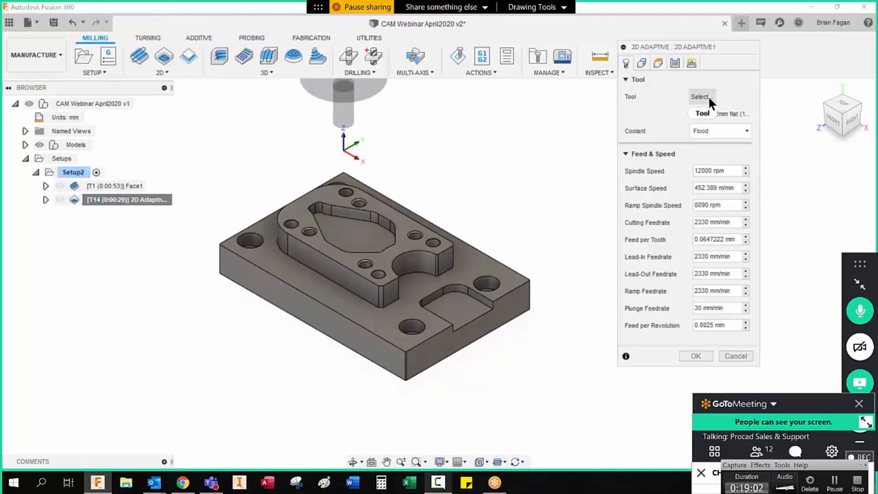
left_click(641, 63)
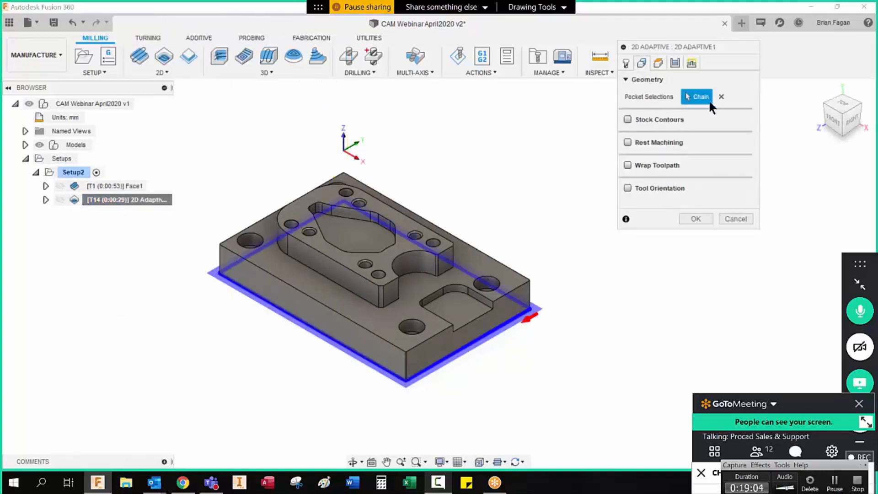
left_click(721, 96)
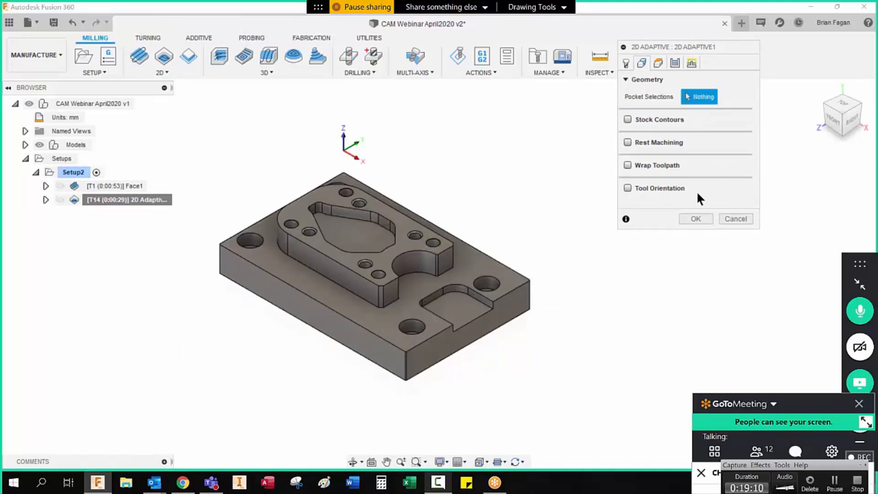
left_click(686, 219)
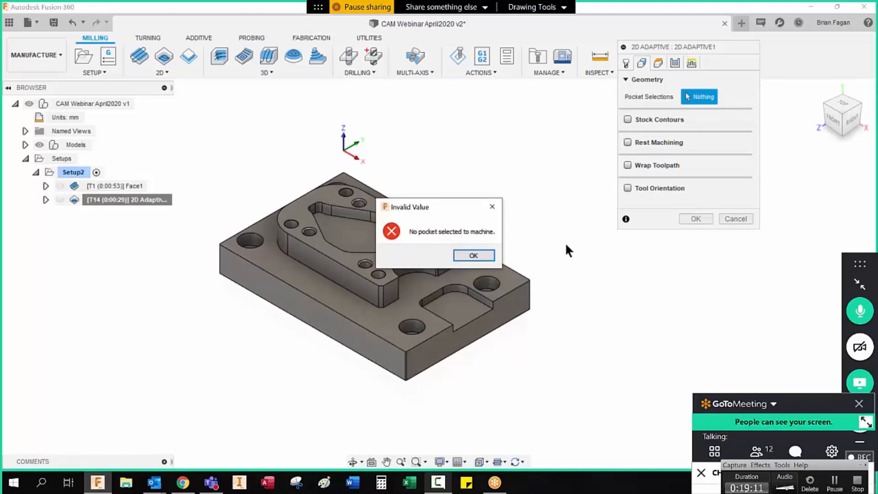
left_click(484, 256)
left_click(735, 218)
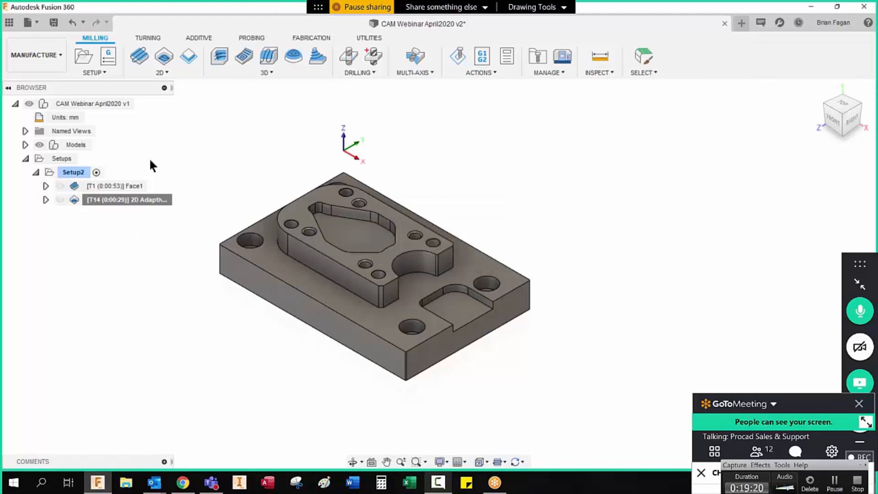
right_click(122, 200)
left_click(153, 274)
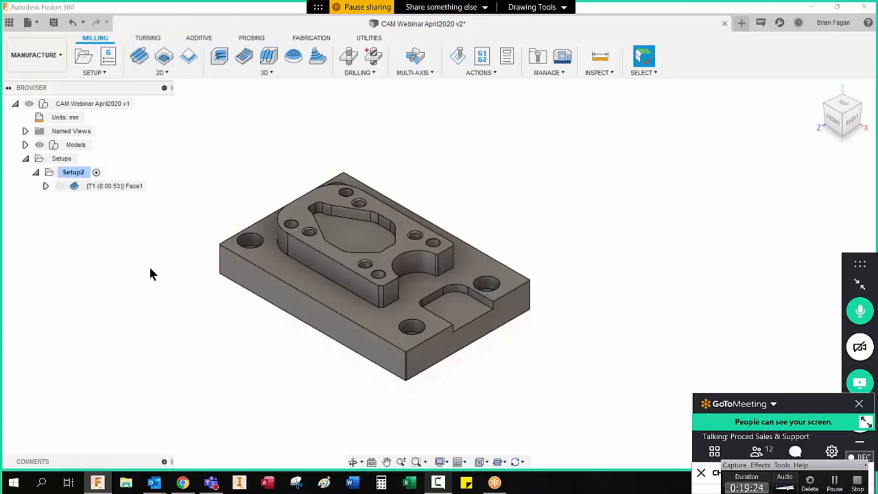
Create a 3D Adaptive Clearing operation with the Ø12 mm flat endmill from the Endmills, Alumin cloud library and generate its toolpath
left_click(270, 71)
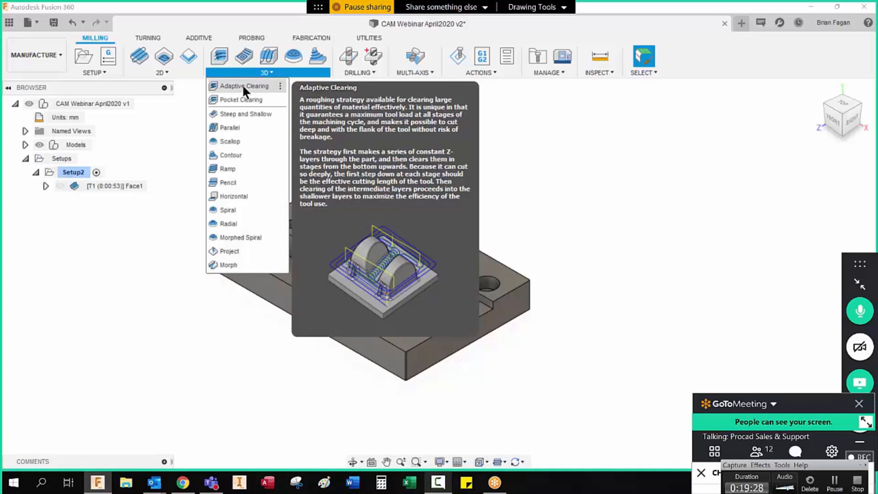
left_click(242, 84)
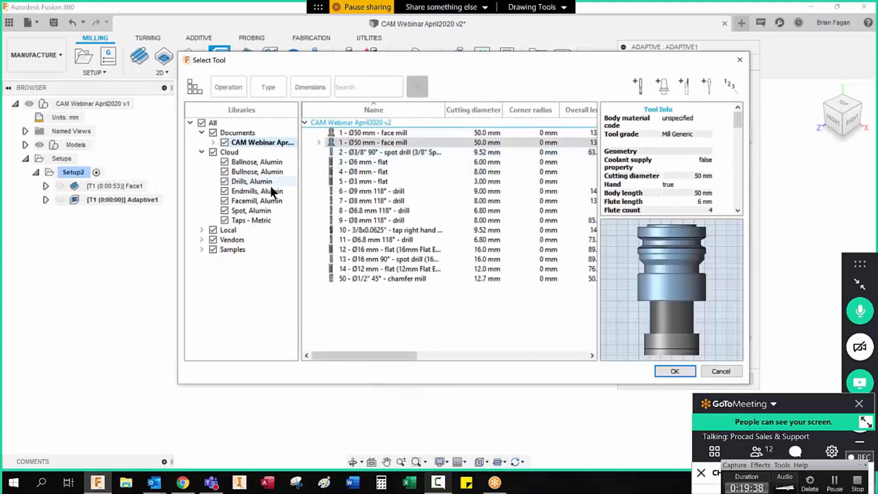
left_click(273, 191)
left_click(360, 204)
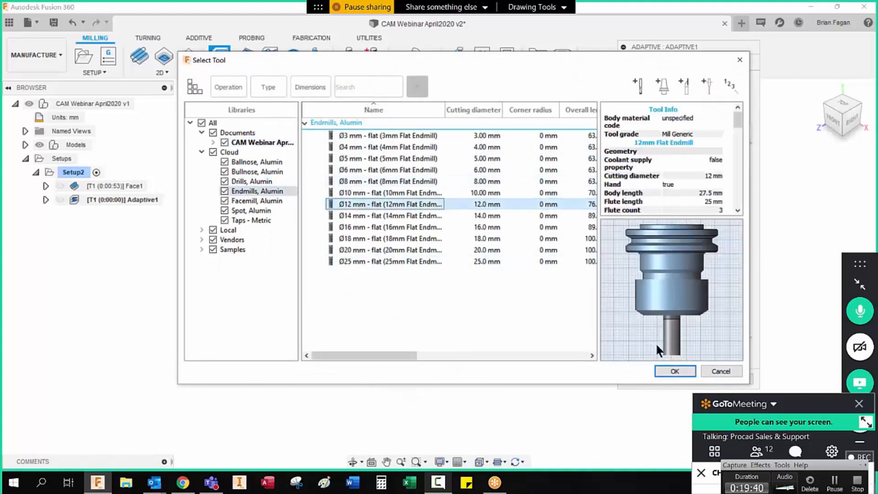
left_click(669, 365)
left_click(643, 62)
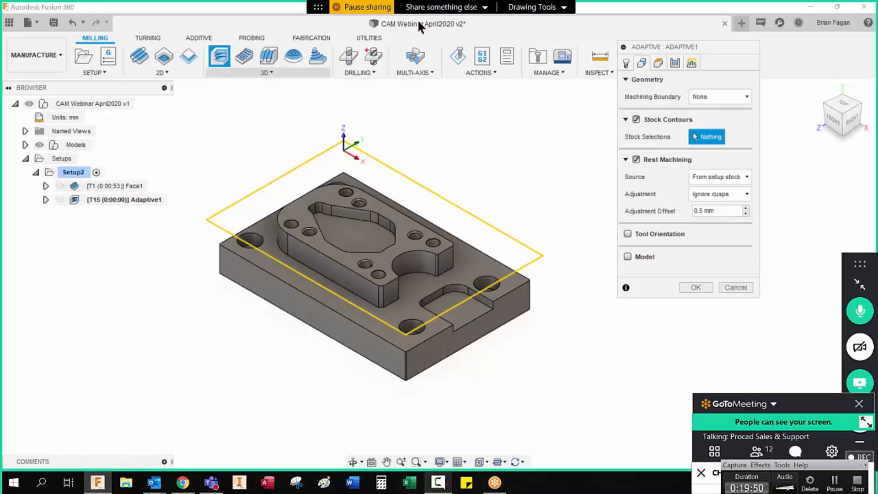
left_click(698, 287)
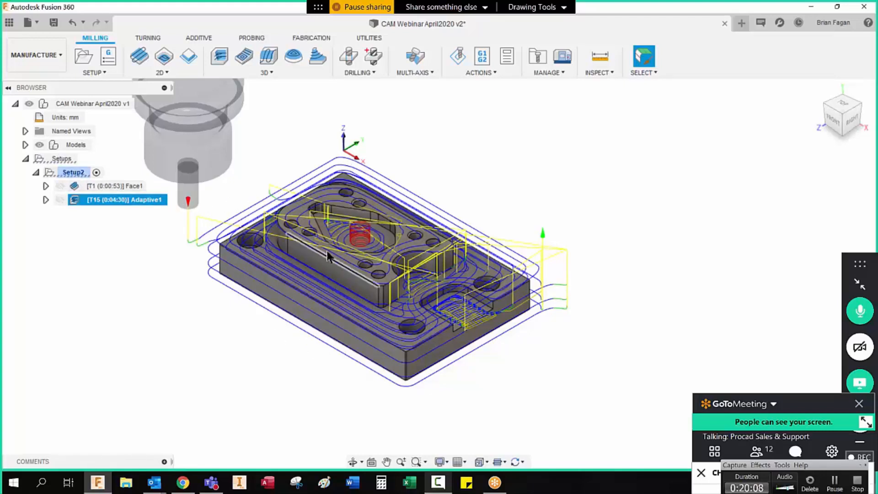
Set the 3D adaptive operation's rest machining source to From previous operation(s) and regenerate its toolpath
right_click(136, 196)
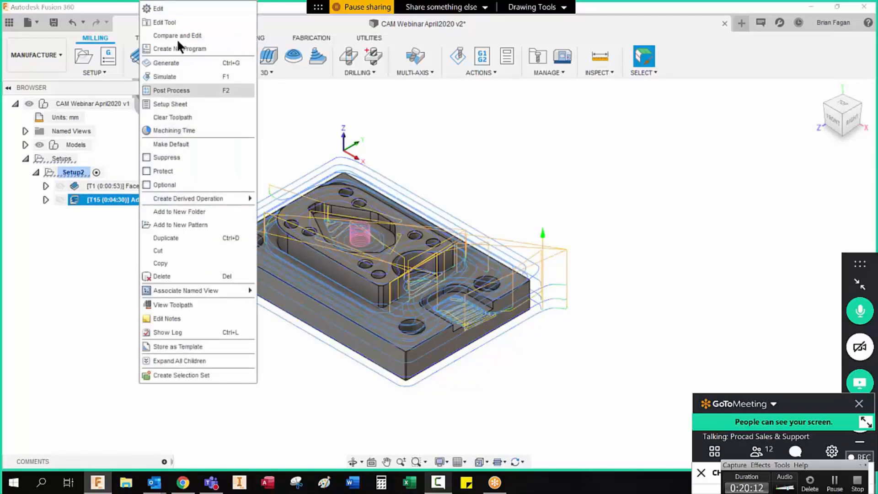
left_click(175, 9)
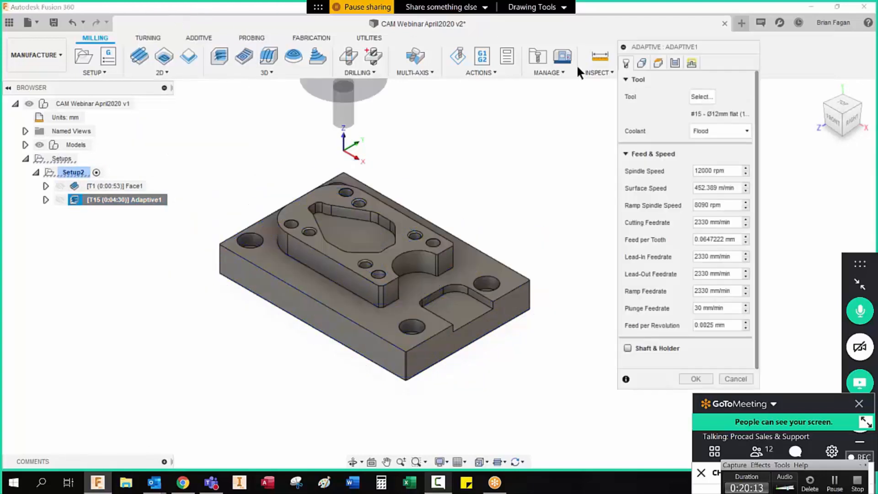
left_click(640, 64)
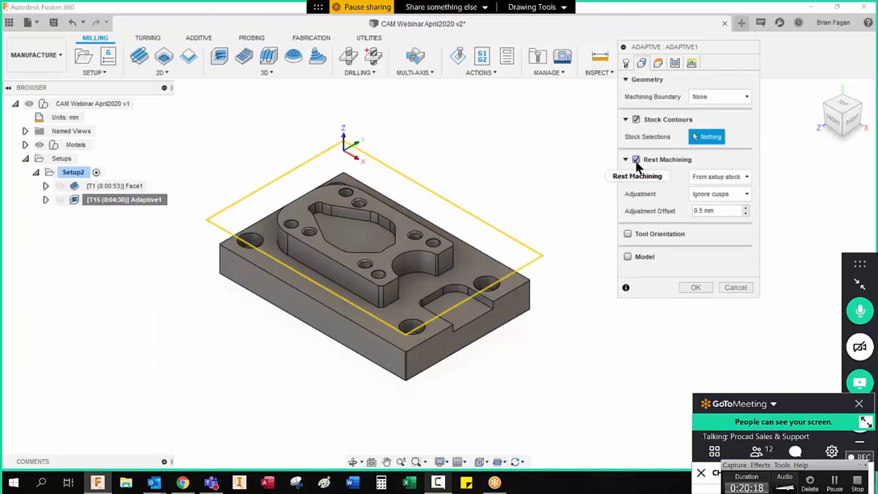
left_click(724, 177)
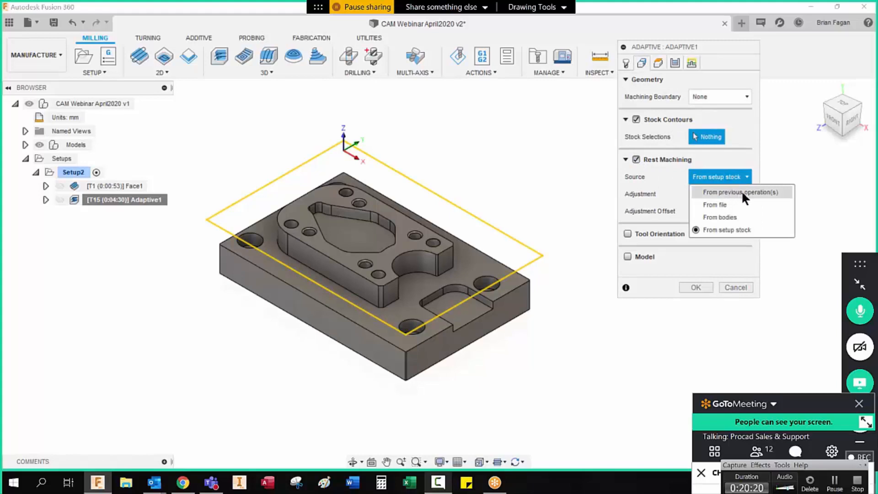
left_click(747, 191)
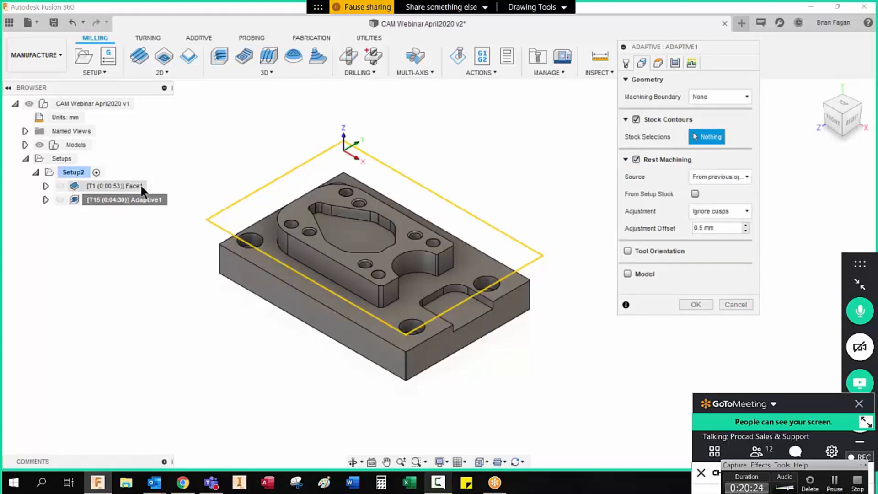
left_click(695, 304)
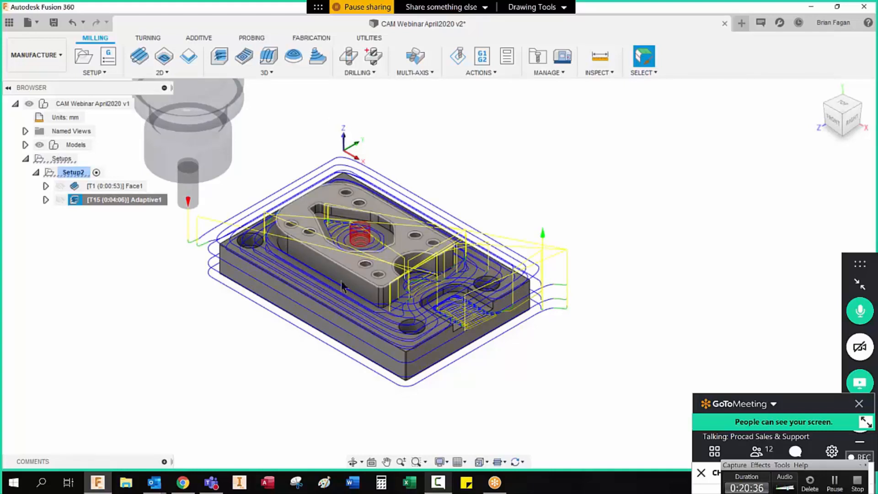
Simulate Setup2's facing and 3D adaptive operations with stock comparison, skip past the facing operation, and close the simulation
left_click(77, 173)
right_click(75, 172)
left_click(110, 254)
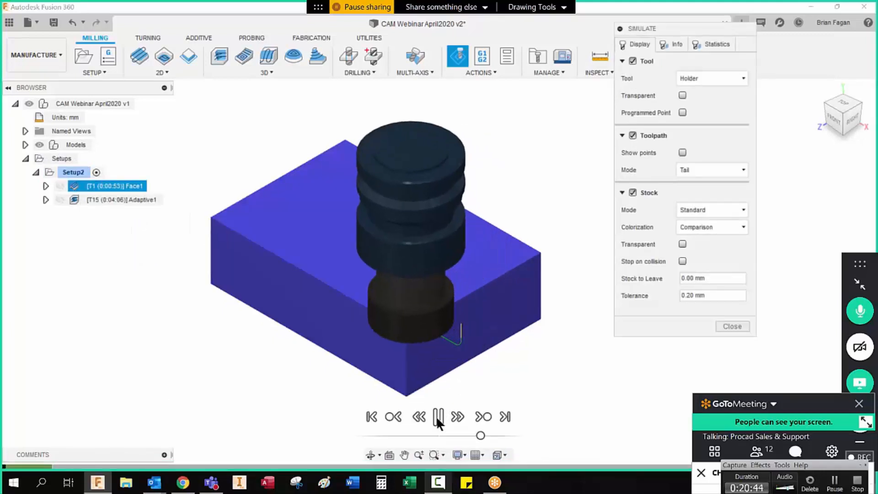
left_click(483, 417)
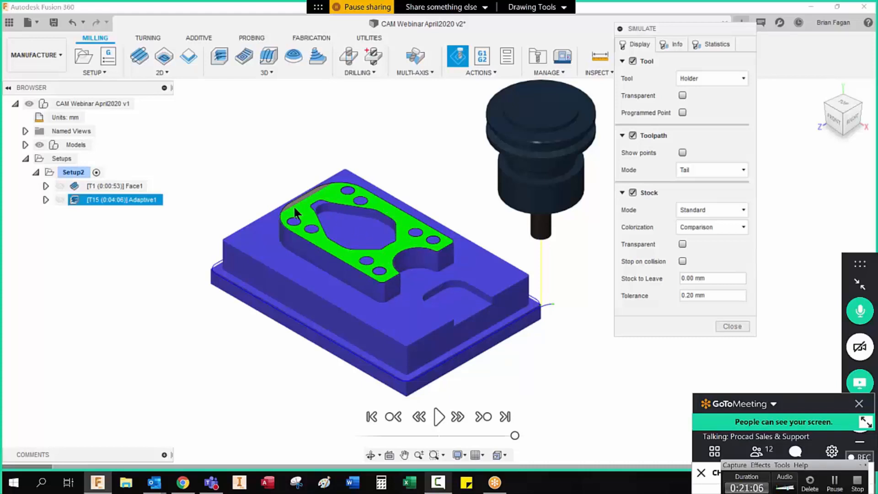
left_click(743, 324)
Set the 3D adaptive operation's radial stock to leave to 0.25 mm and axial stock to leave to 0, and regenerate its toolpath
left_click(132, 199)
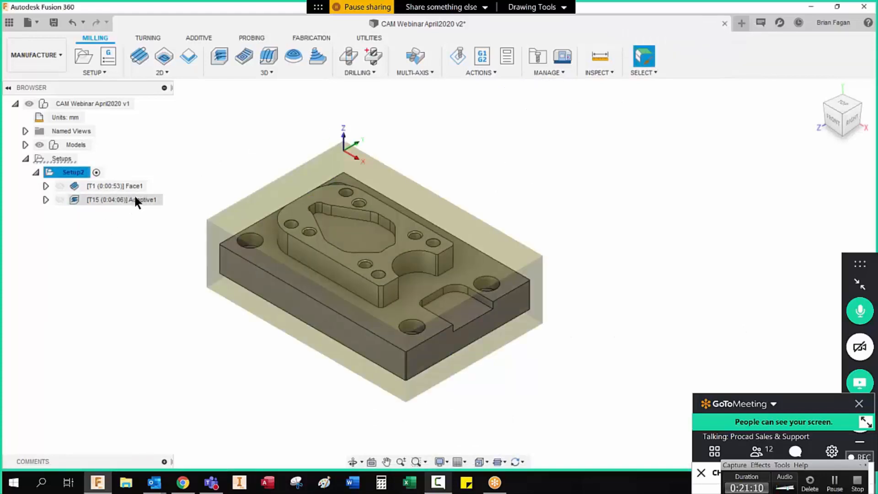
right_click(133, 196)
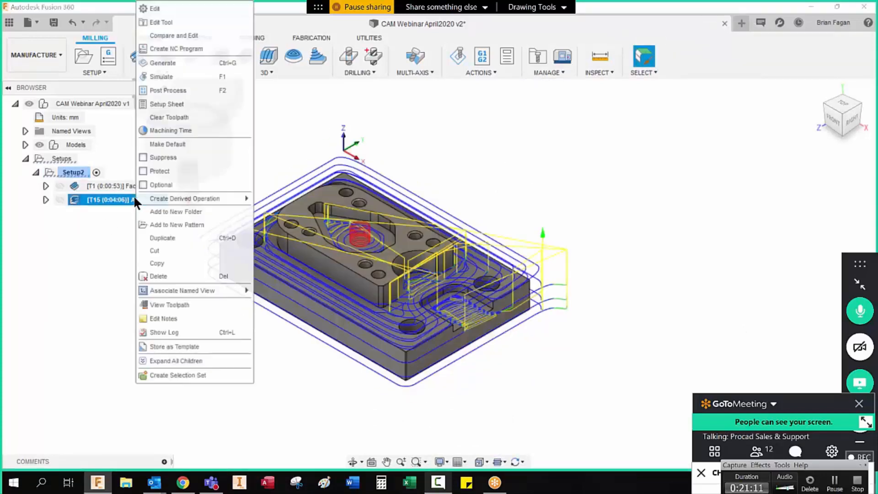
left_click(171, 6)
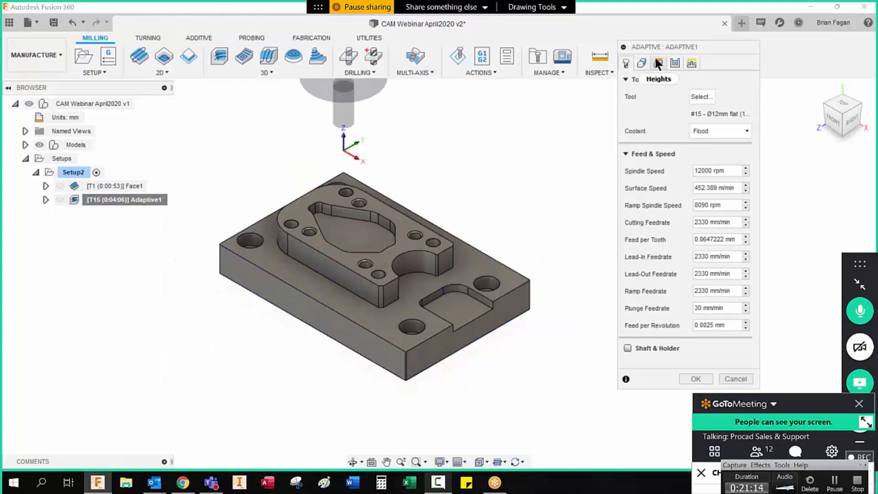
left_click(674, 62)
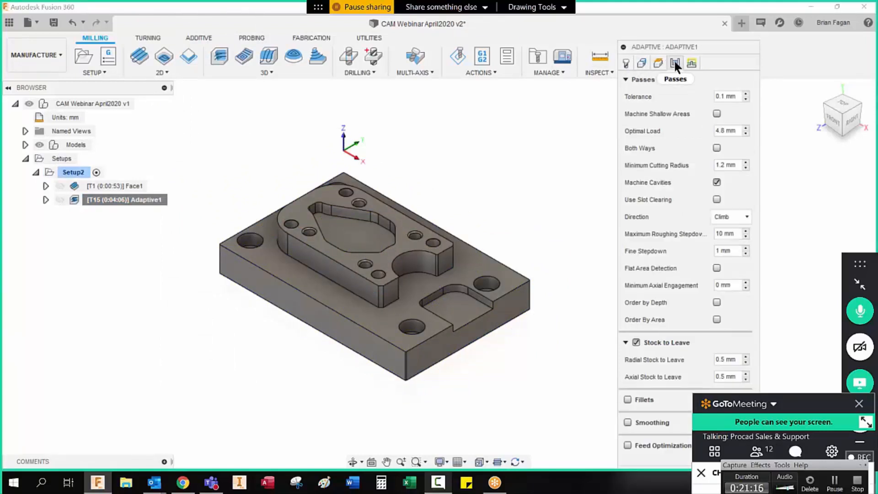
left_click(727, 359)
type("0.25")
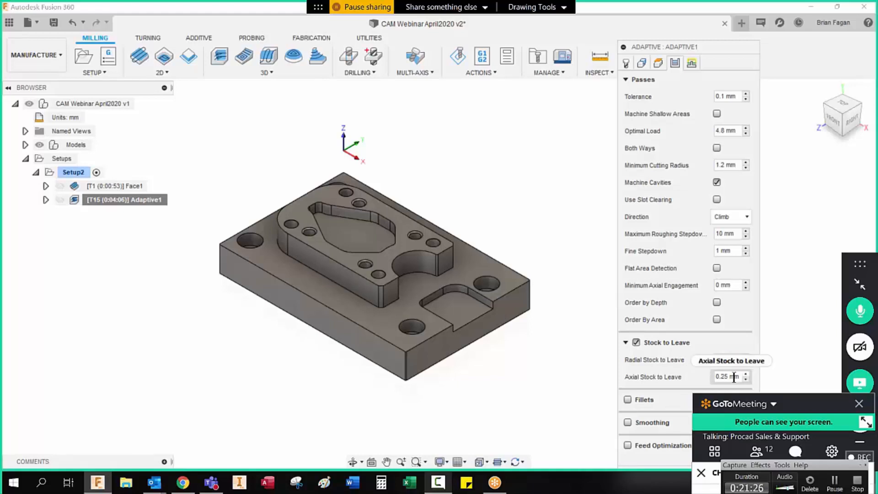
left_click_drag(716, 378, 755, 376)
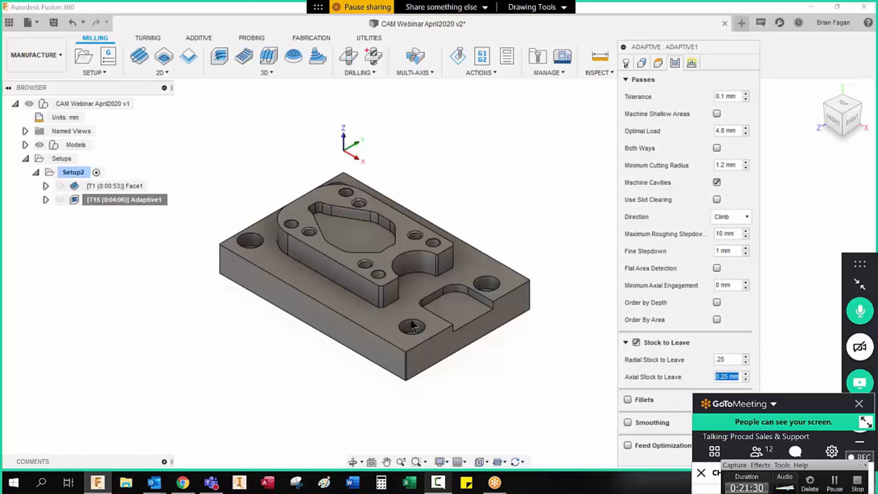
type("0")
left_click_drag(695, 40, 607, 3)
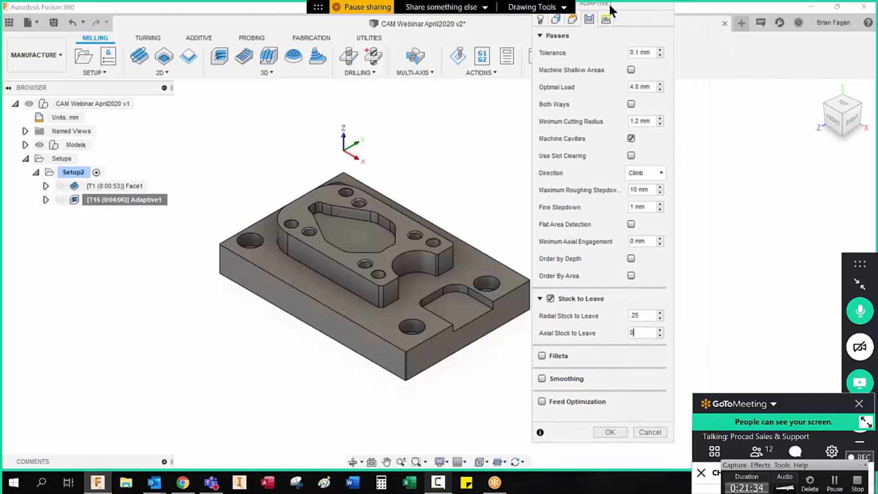
left_click(607, 432)
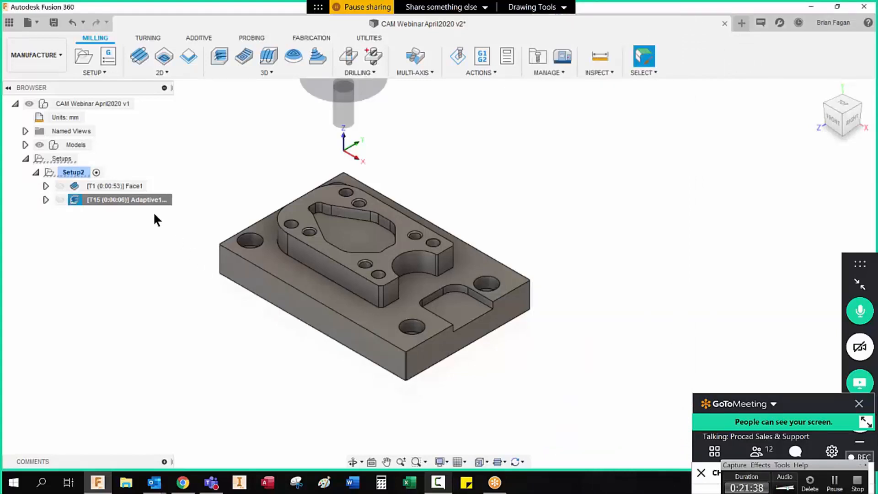
Simulate Setup2 again to check the stock left on the plate's faces after the adaptive clearing, and close the simulation
right_click(78, 175)
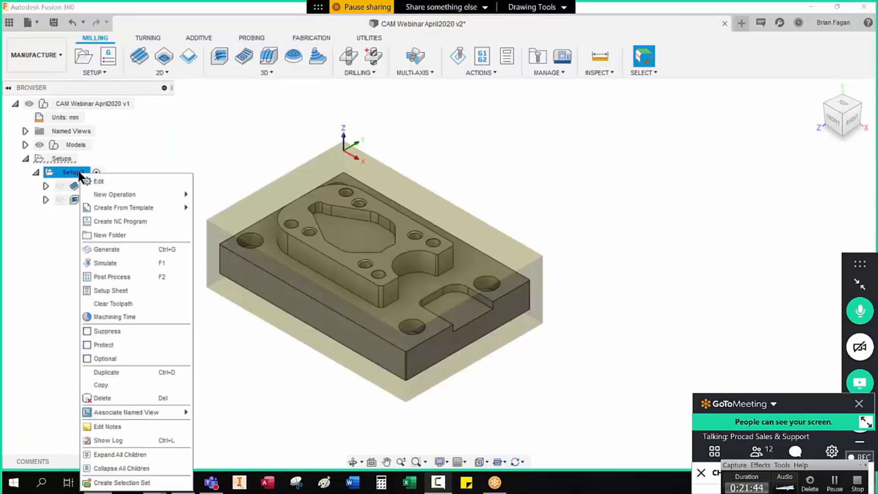
left_click(119, 261)
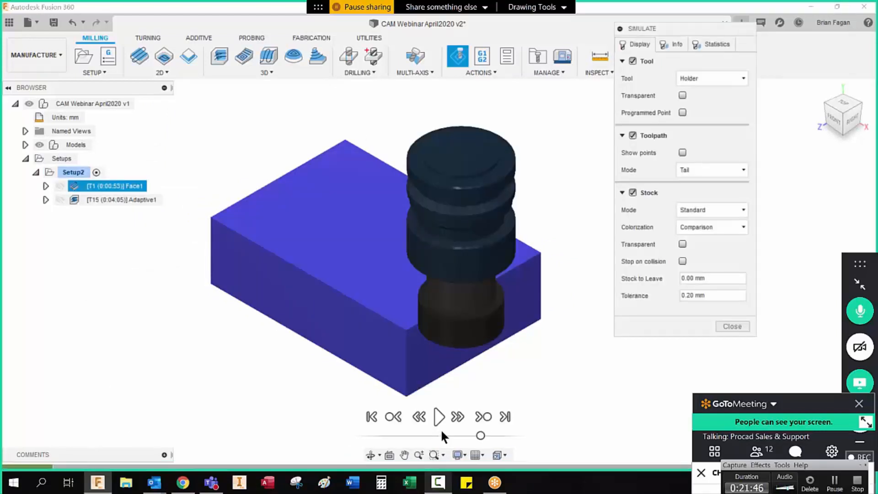
left_click(482, 416)
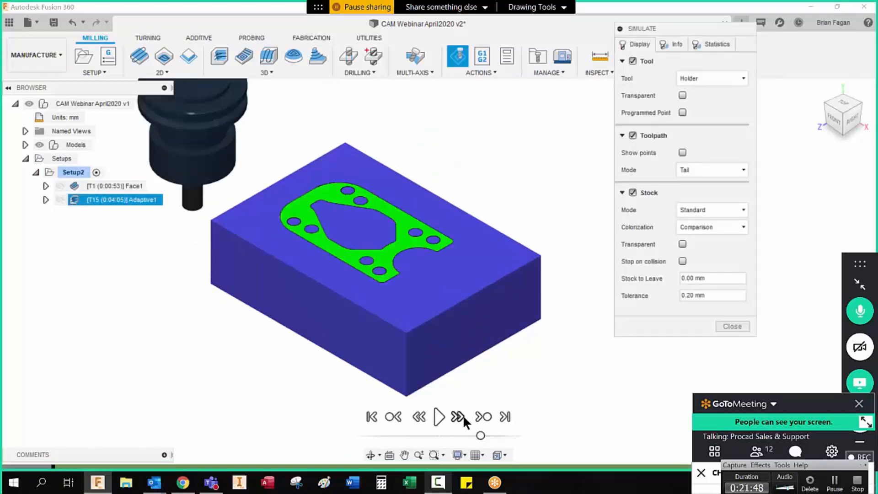
left_click(482, 417)
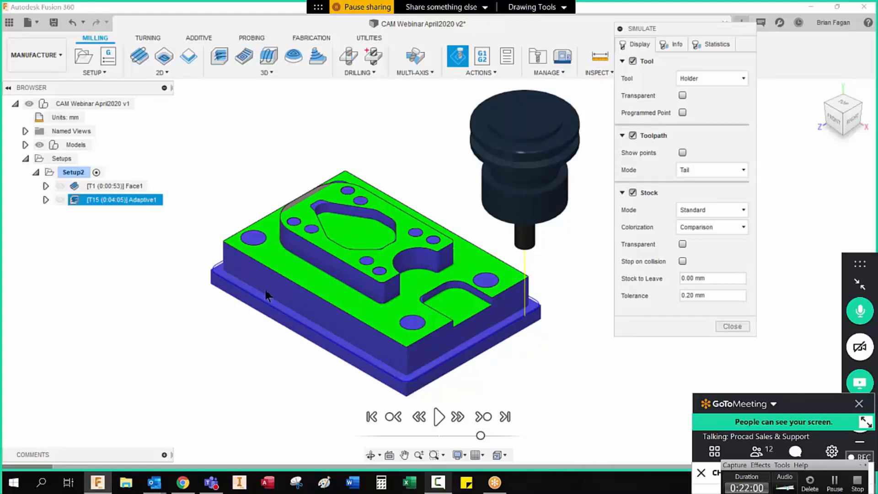
left_click(731, 325)
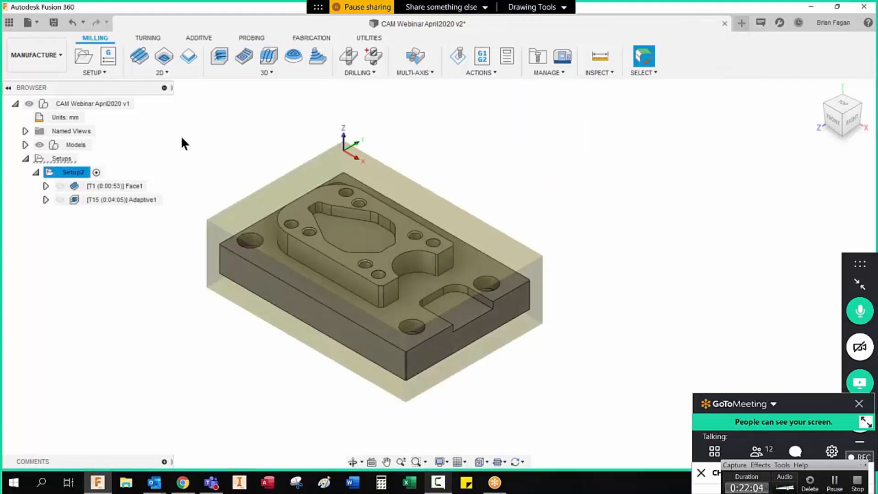
Create a 2D Contour operation with the Ø12 mm flat endmill along the plate's bottom outer edge and the raised boss's base edge
left_click(167, 73)
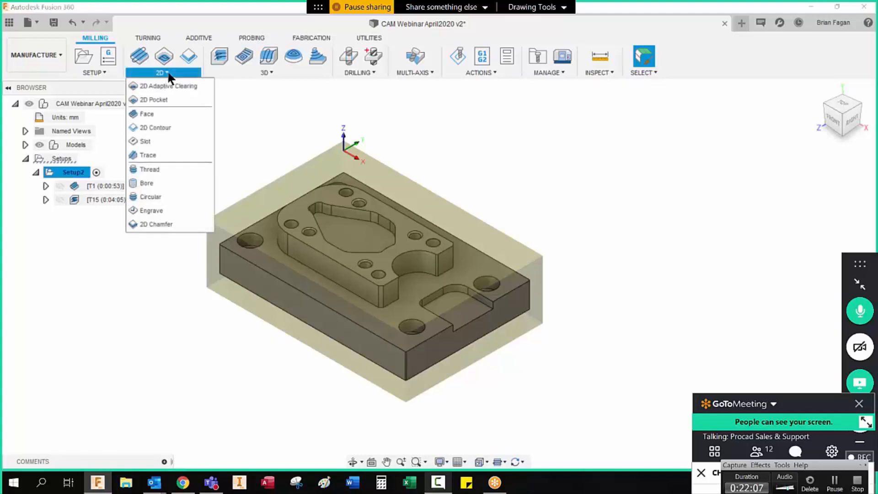
left_click(167, 128)
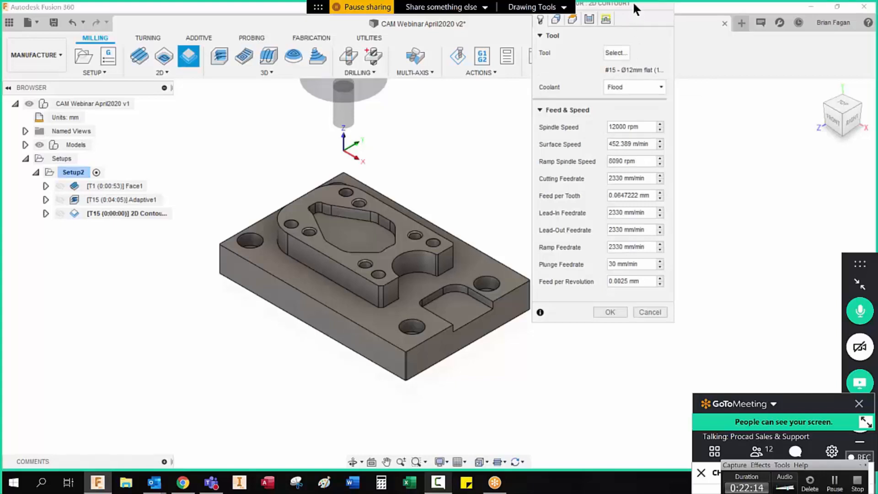
left_click_drag(632, 2, 730, 19)
left_click(658, 37)
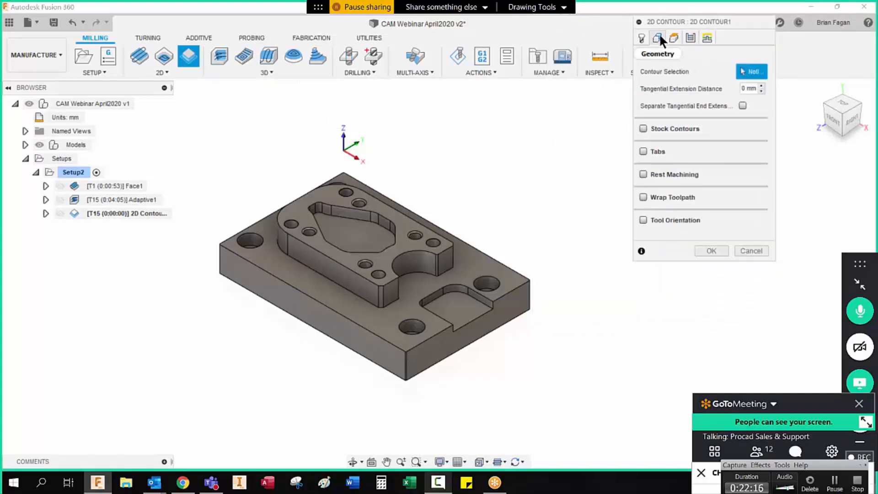
left_click(523, 314)
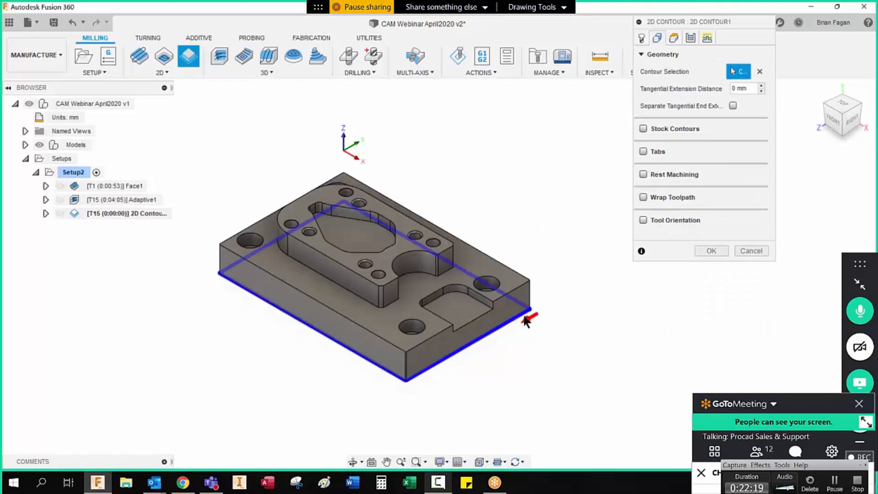
left_click(446, 273)
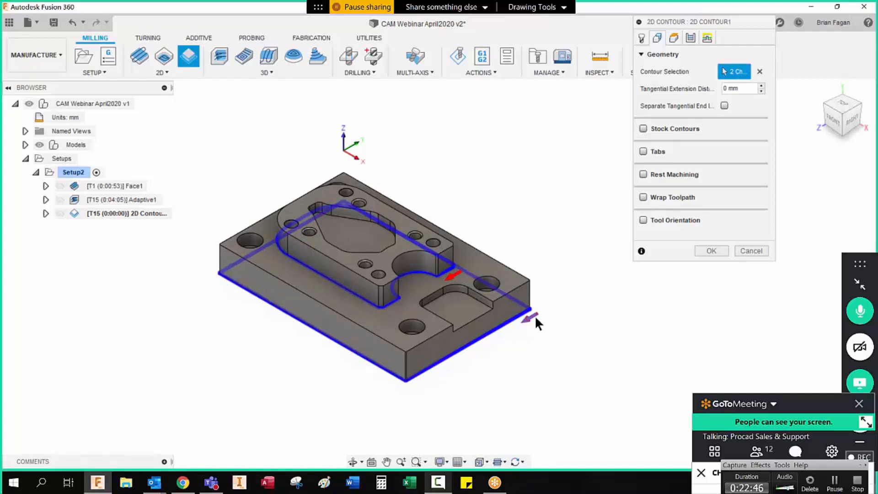
left_click(712, 250)
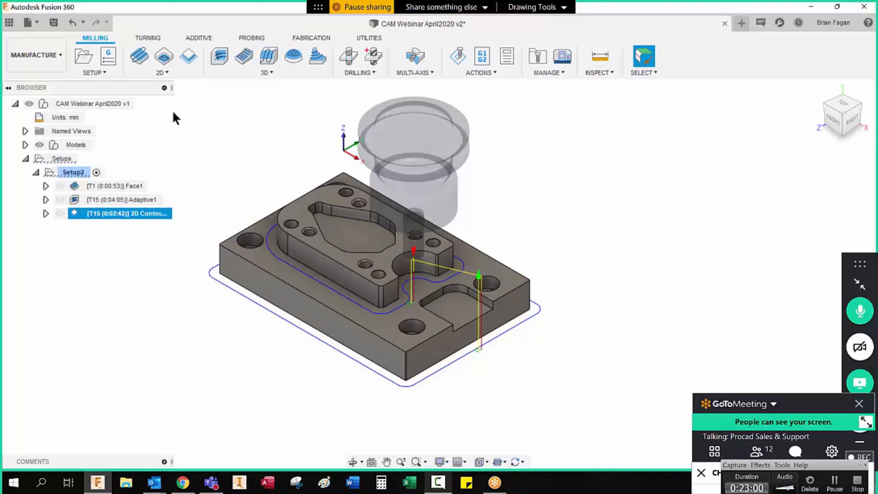
right_click(135, 214)
left_click(94, 229)
Start a second 2D Contour operation using the Ø6 mm flat endmill from the Endmills, Alumin cloud library
left_click(160, 72)
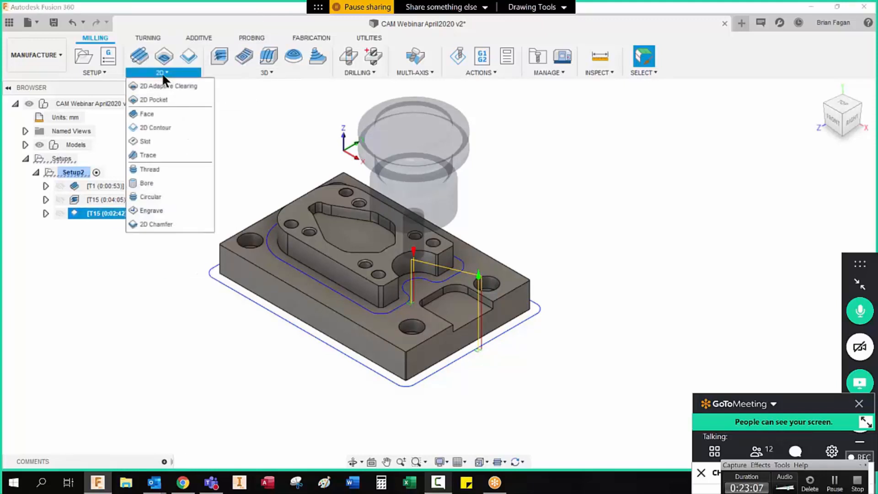
left_click(162, 128)
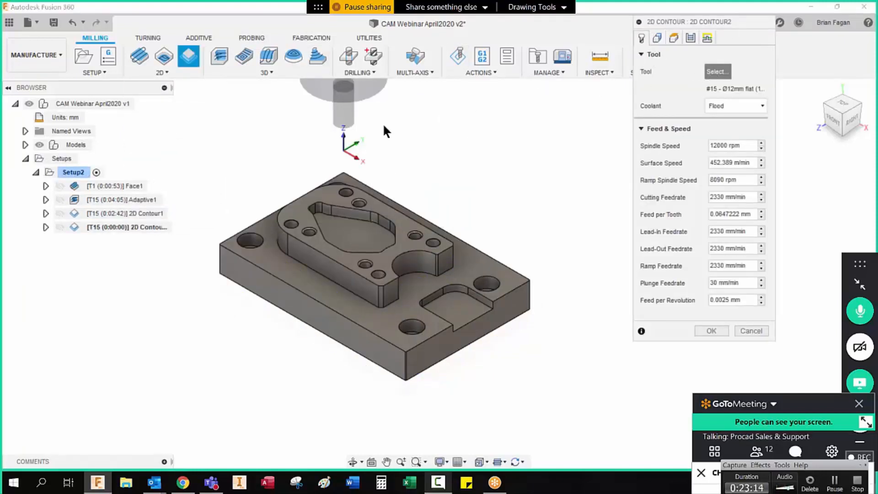
left_click(256, 187)
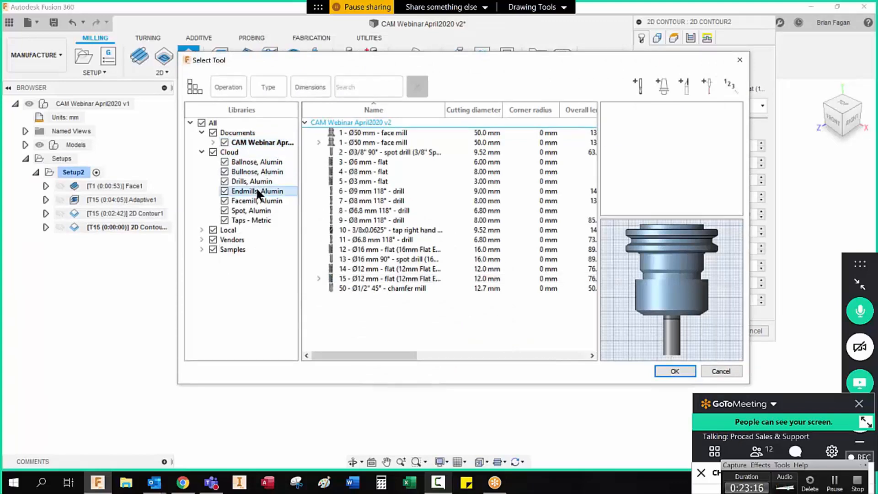
left_click(358, 170)
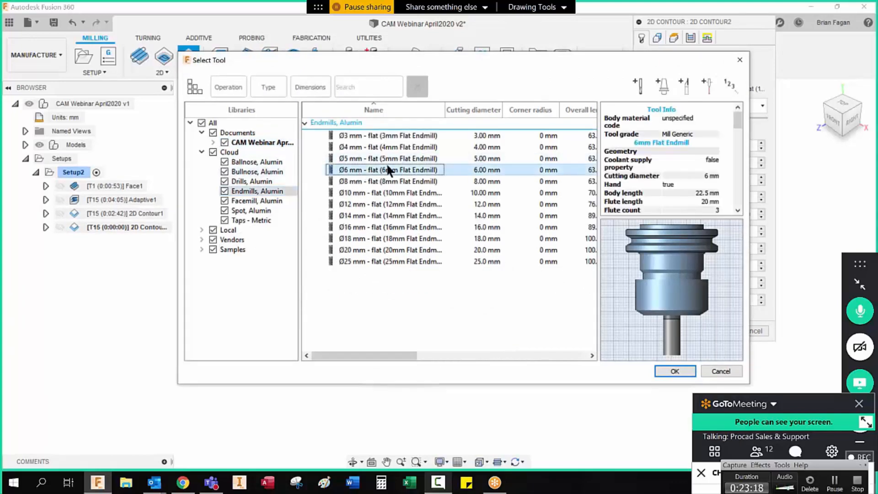
left_click(675, 371)
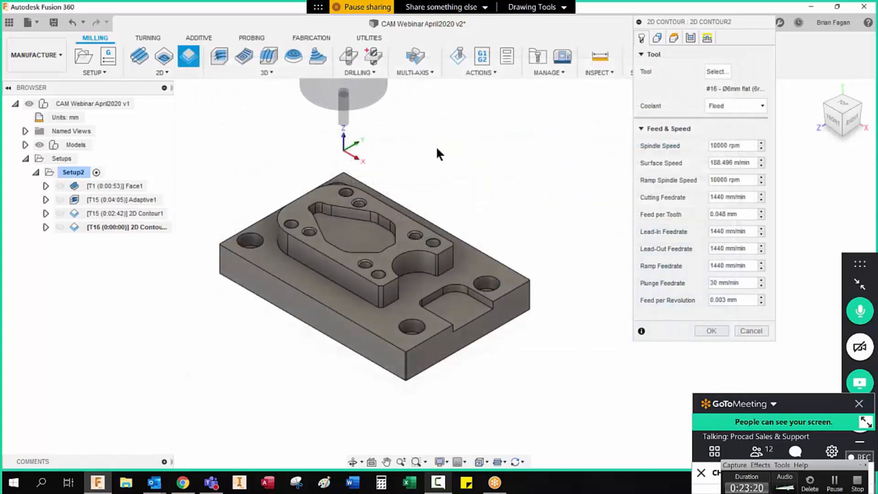
Select the bottom edges of the boss pocket and the open side pocket as contours, set a 4 mm tangential extension, and generate the toolpath
left_click(657, 38)
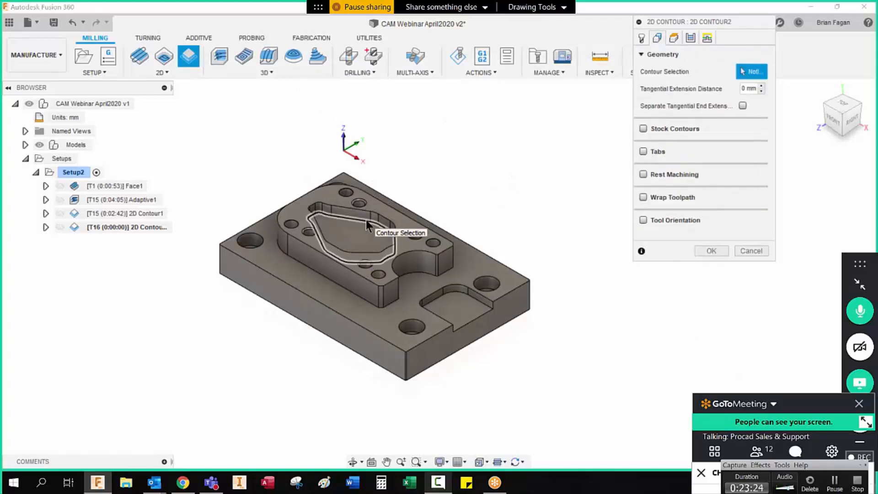
scroll(365, 224, "up", 3)
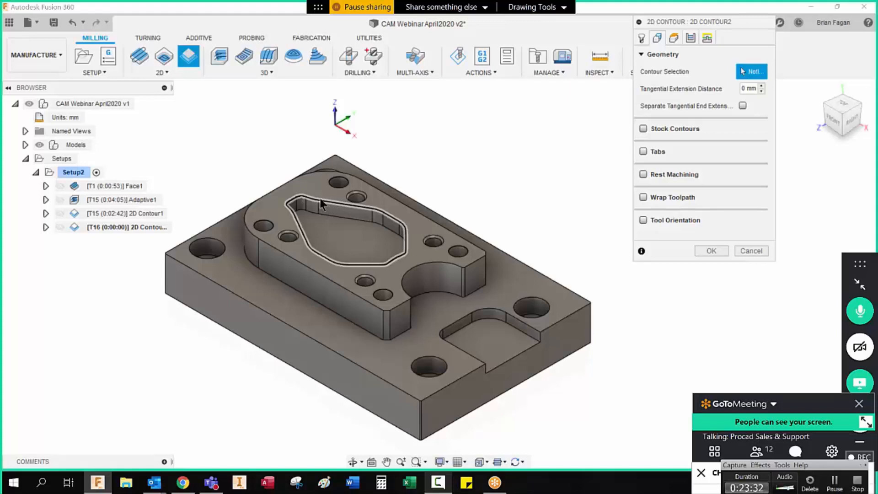
left_click(337, 217)
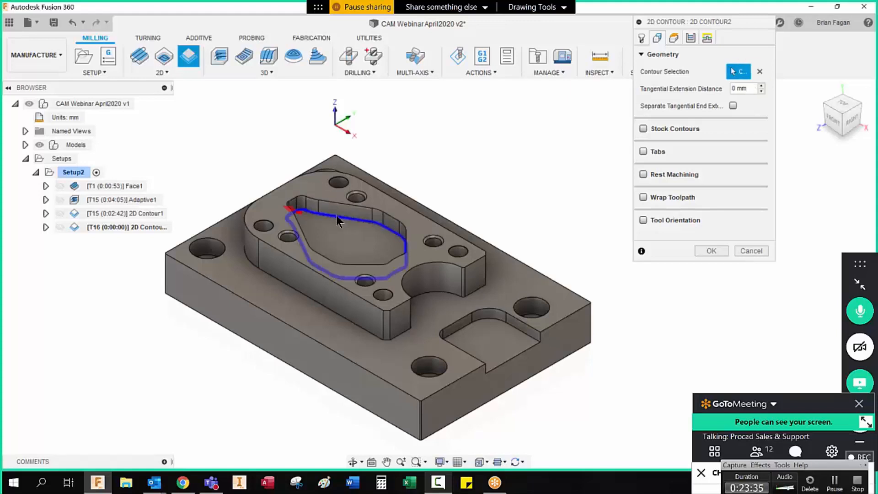
left_click(514, 328)
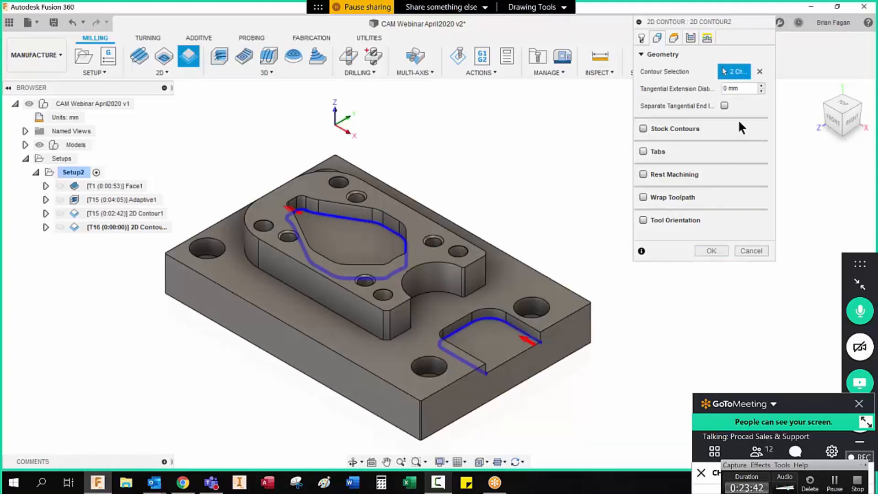
left_click(740, 88)
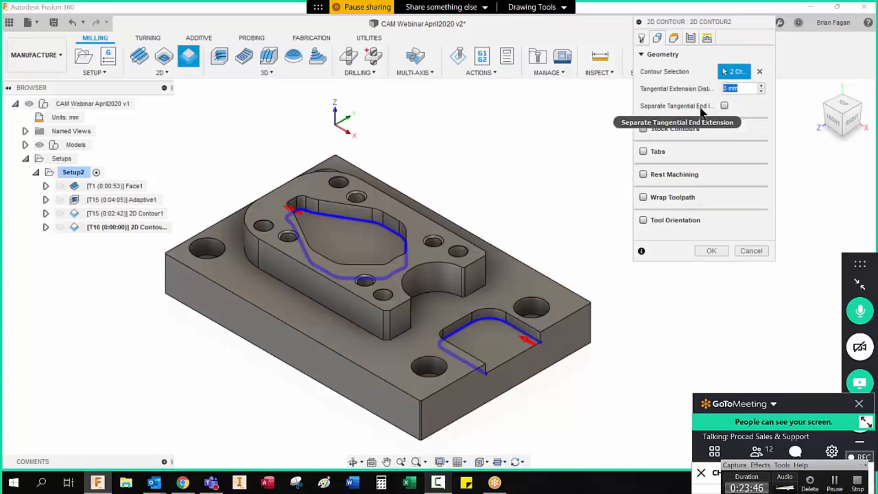
type("4")
left_click(711, 251)
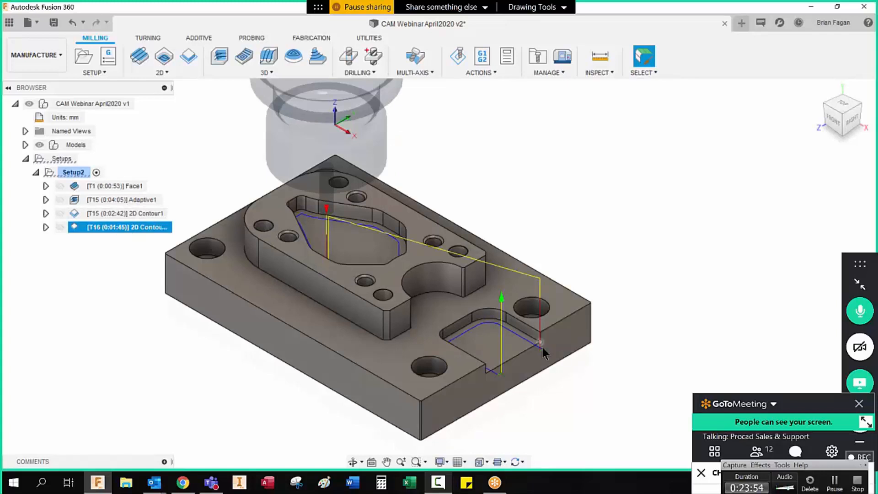
scroll(541, 352, "down", 3)
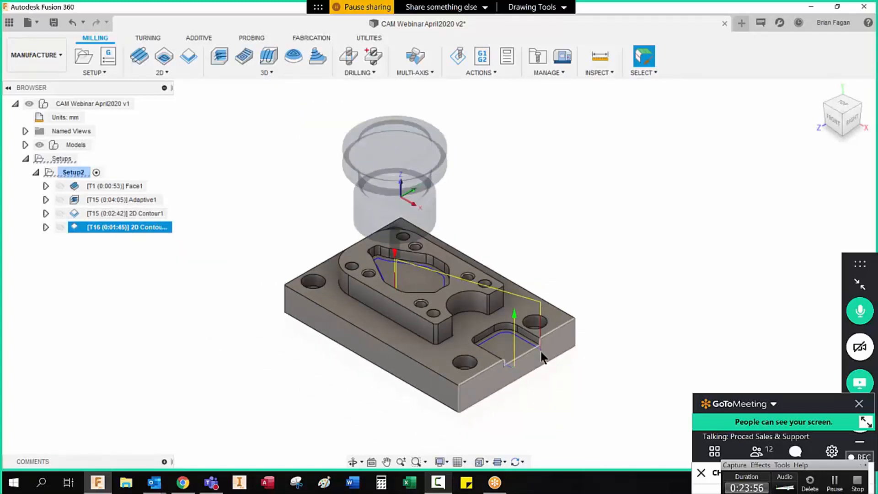
scroll(541, 352, "up", 4)
left_click(840, 106)
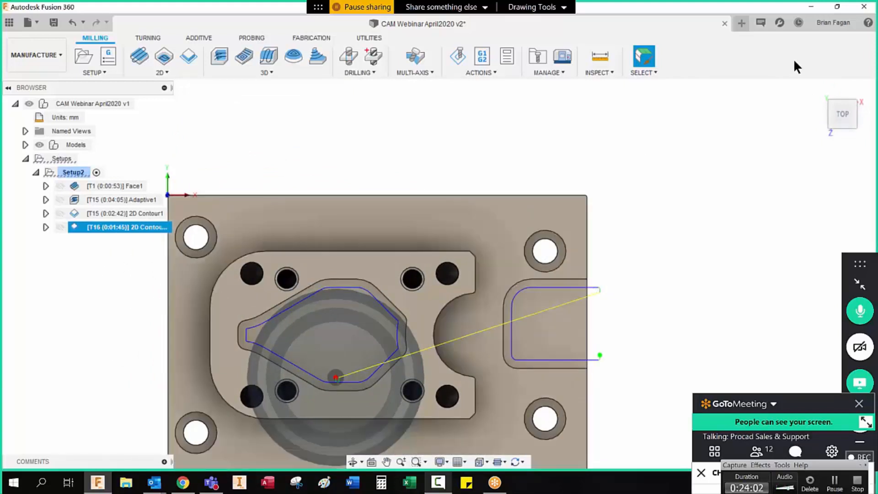
left_click(816, 89)
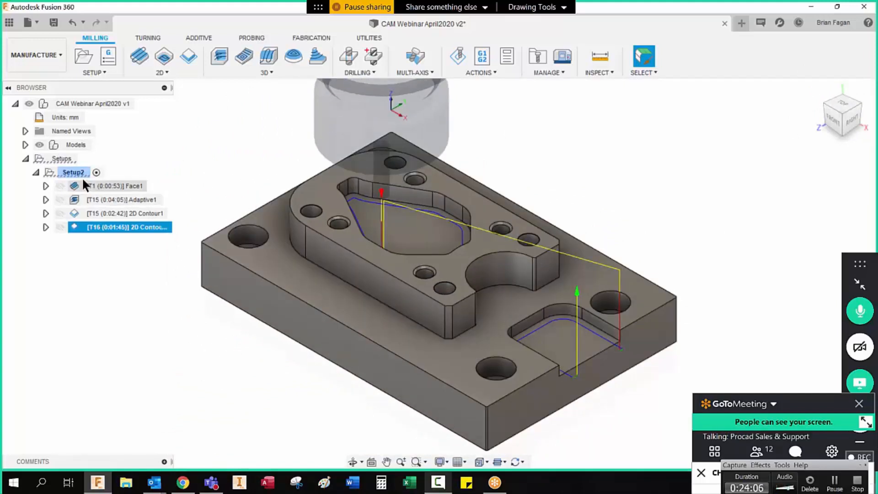
Simulate all of Setup2's toolpaths, skipping ahead through the operations to play and pause the 2D contour finishing passes
left_click(71, 172)
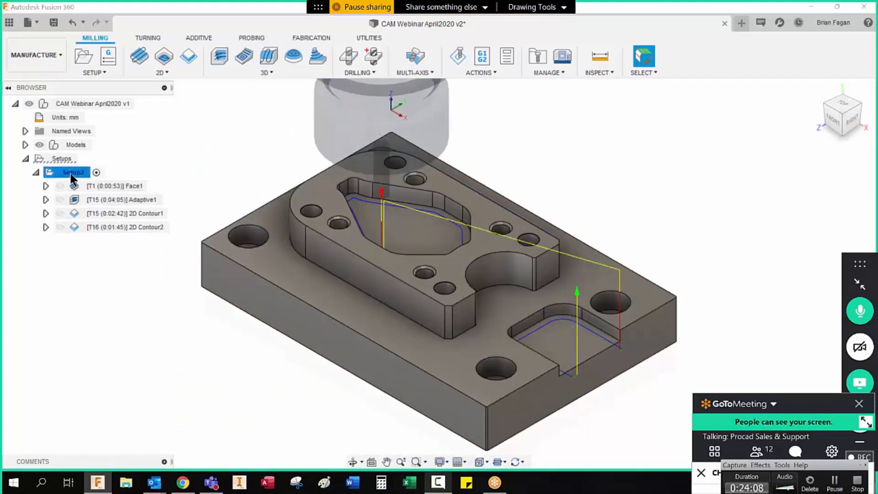
right_click(71, 178)
left_click(98, 253)
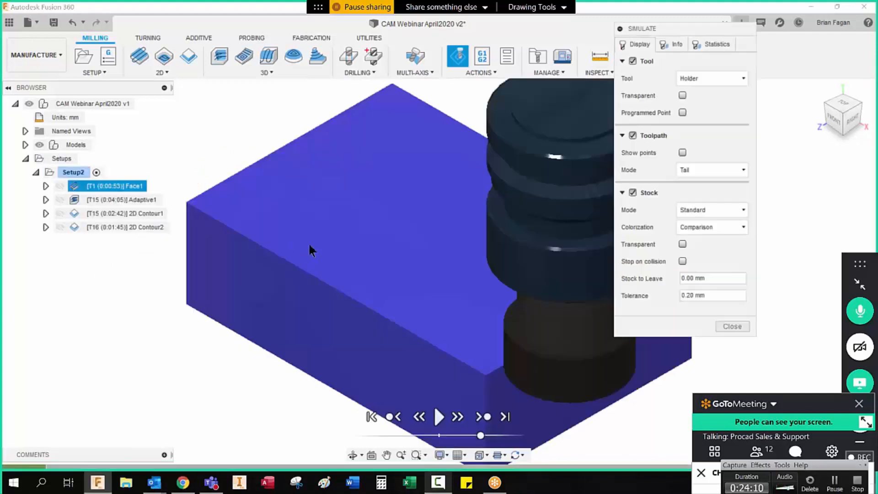
left_click(480, 417)
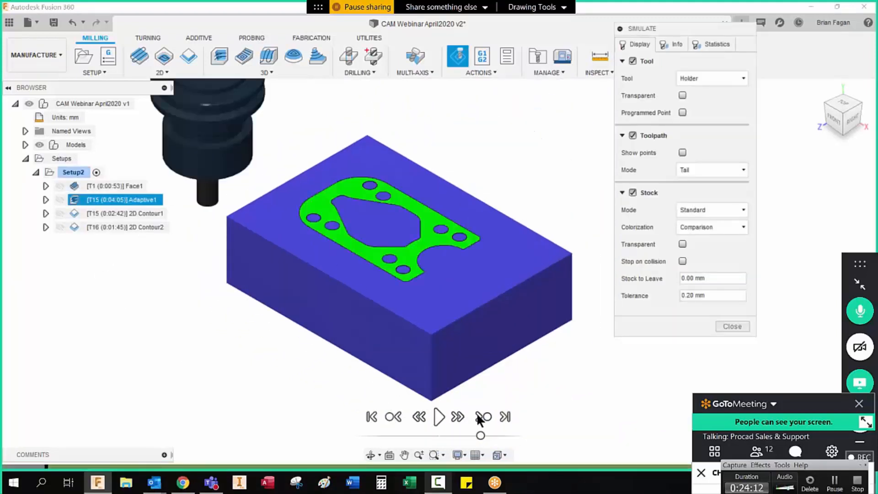
left_click(480, 417)
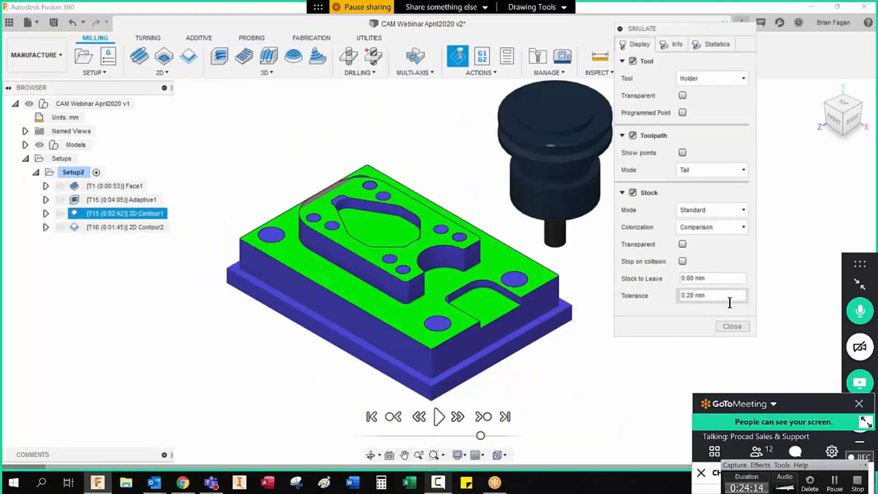
left_click(439, 417)
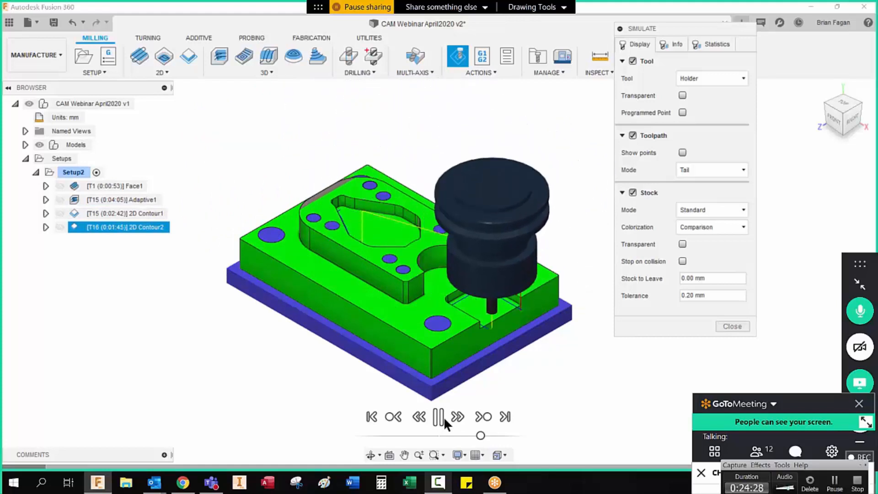
left_click(444, 416)
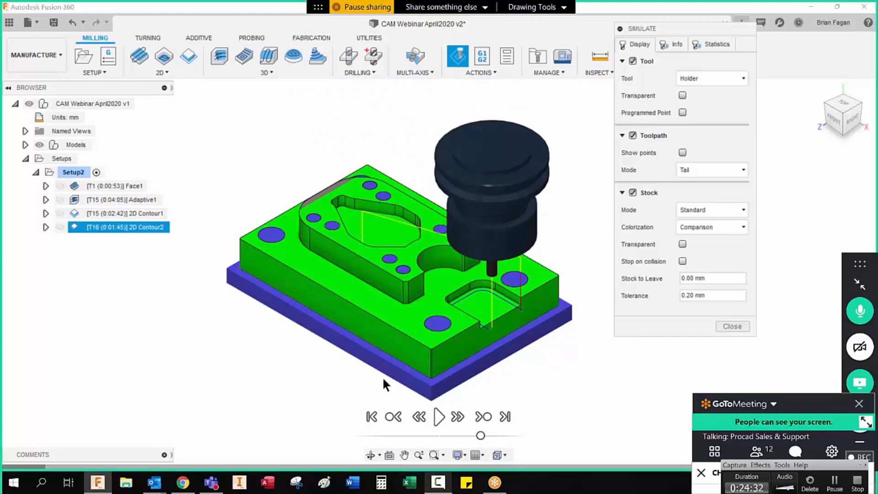
Move the meeting control panel, its side controls and the recorder window clear of the simulation timeline
left_click_drag(817, 400, 127, 307)
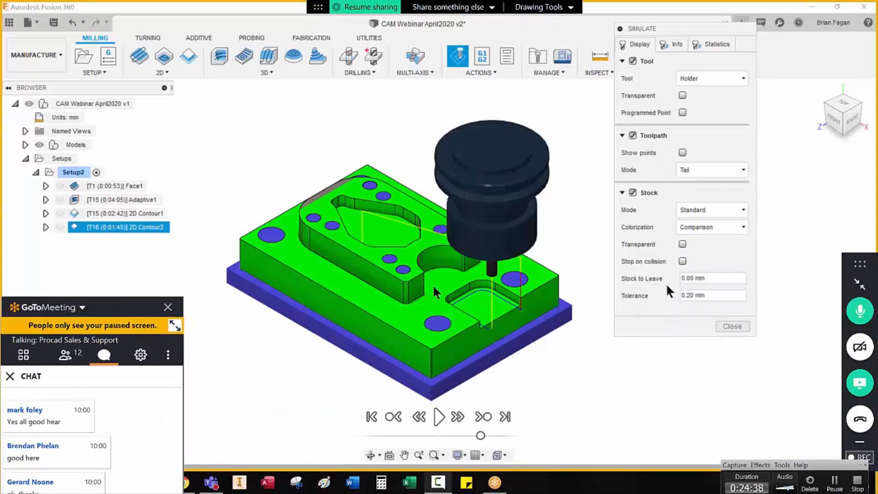
left_click_drag(865, 273, 24, 92)
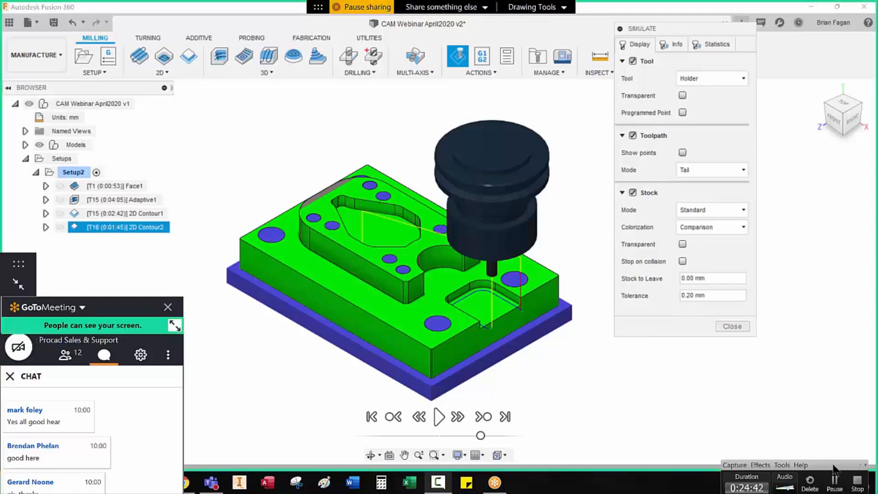
left_click_drag(833, 465, 841, 41)
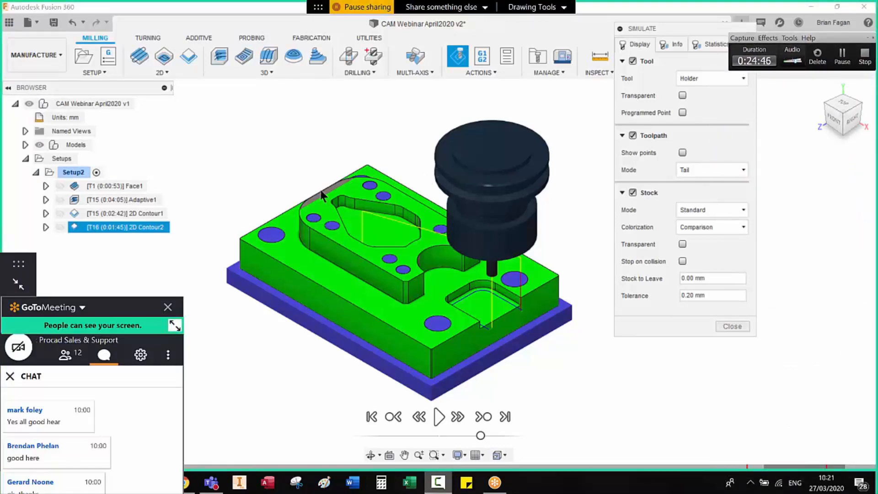
Examine the raised boss's rounded end wall from the other side, and jump the simulation to the collision marked within 2D Contour1
left_click(824, 100)
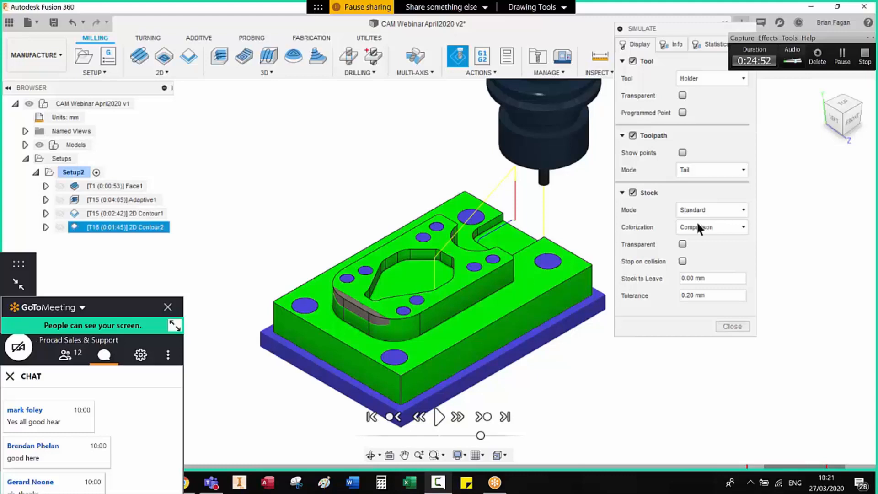
left_click(861, 106)
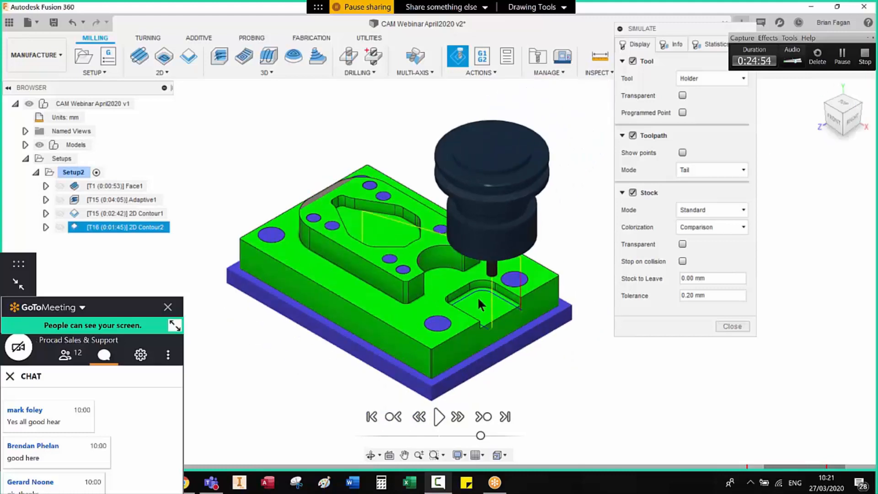
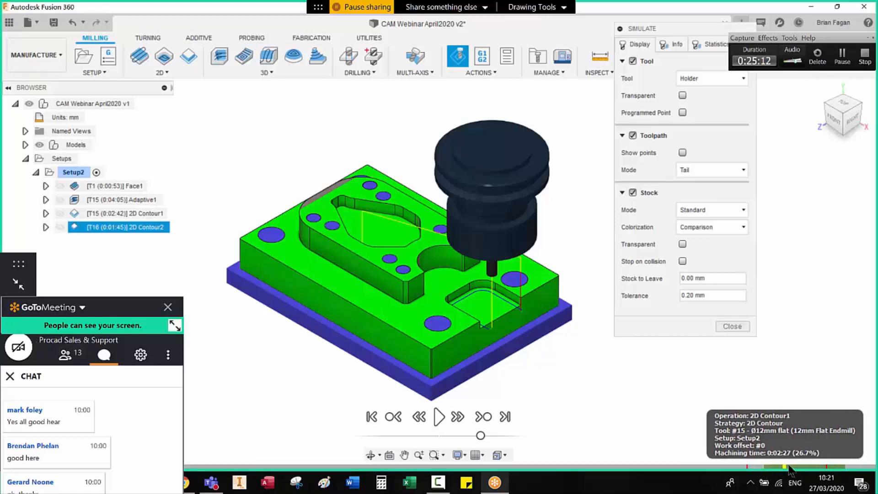
left_click(826, 467)
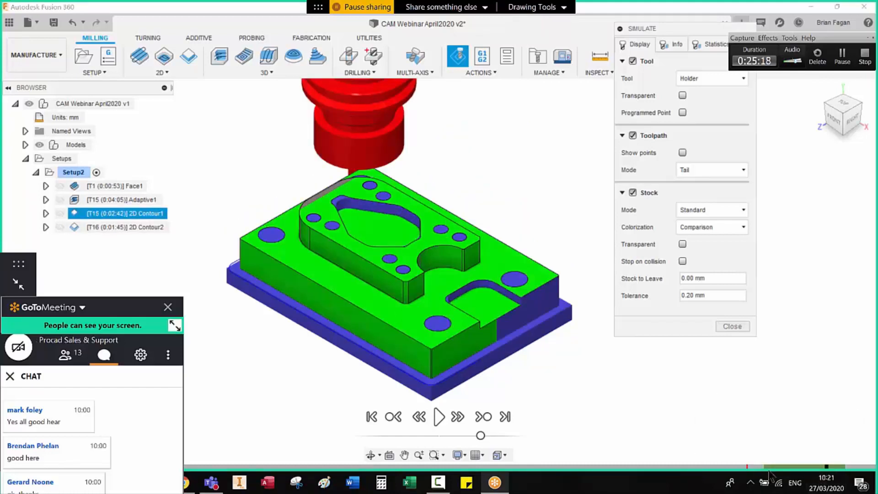
Rewind the stock simulation to the Adaptive1 operation and exit the simulation
left_click(749, 467)
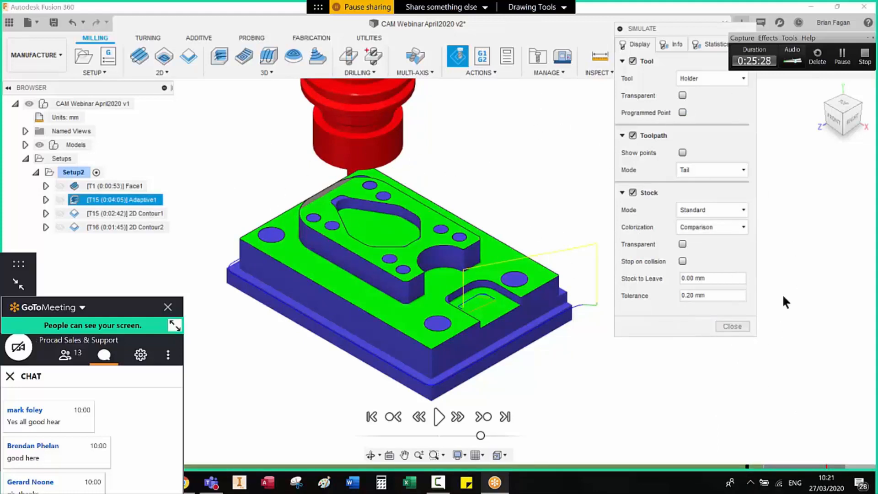
left_click(732, 326)
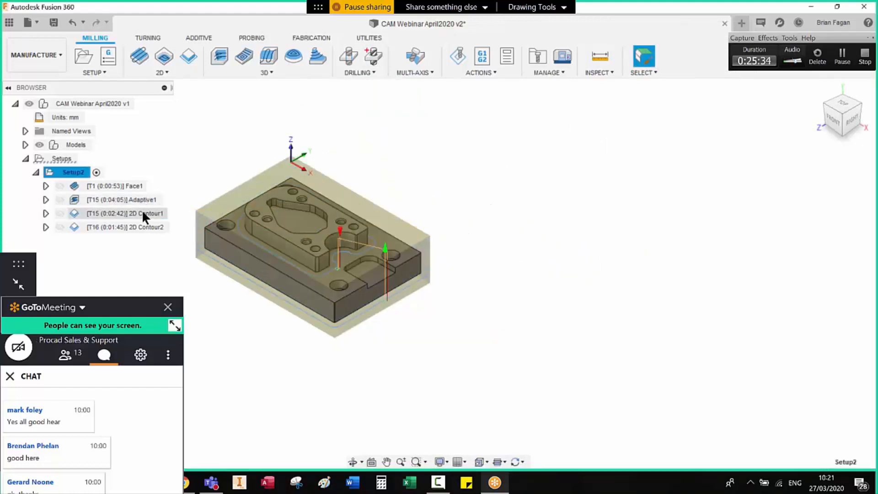
left_click(139, 198)
left_click(134, 213)
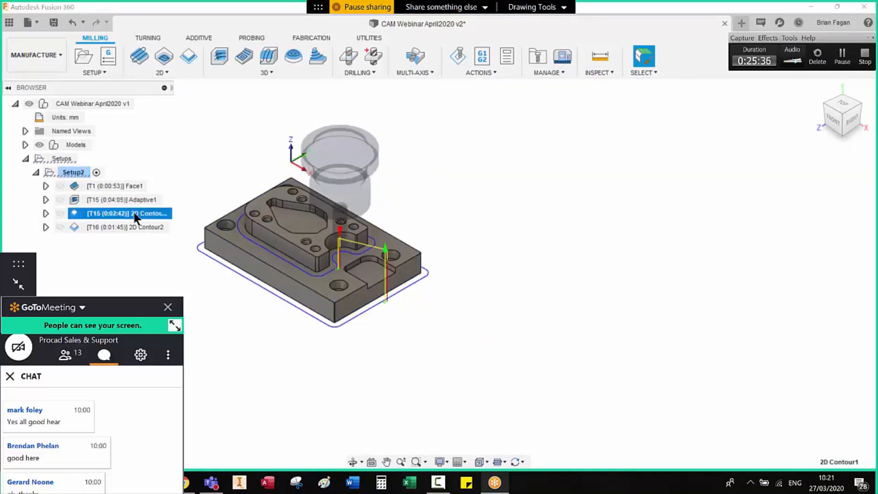
right_click(134, 214)
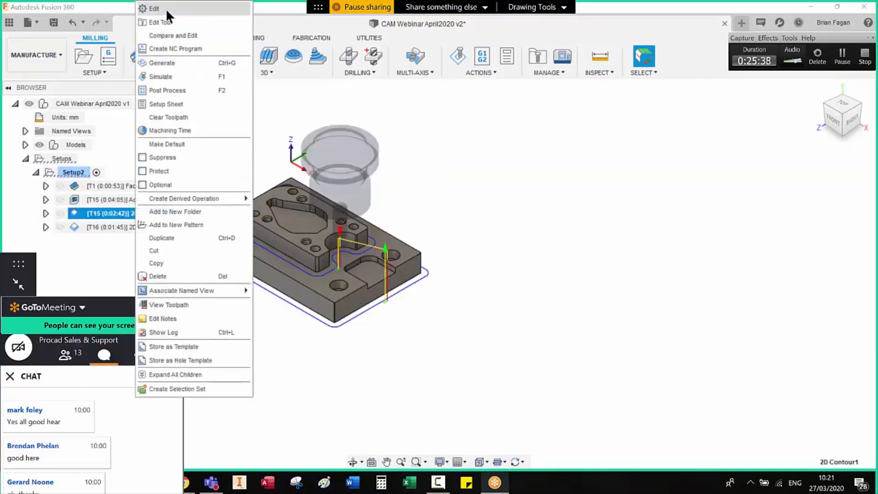
left_click(364, 108)
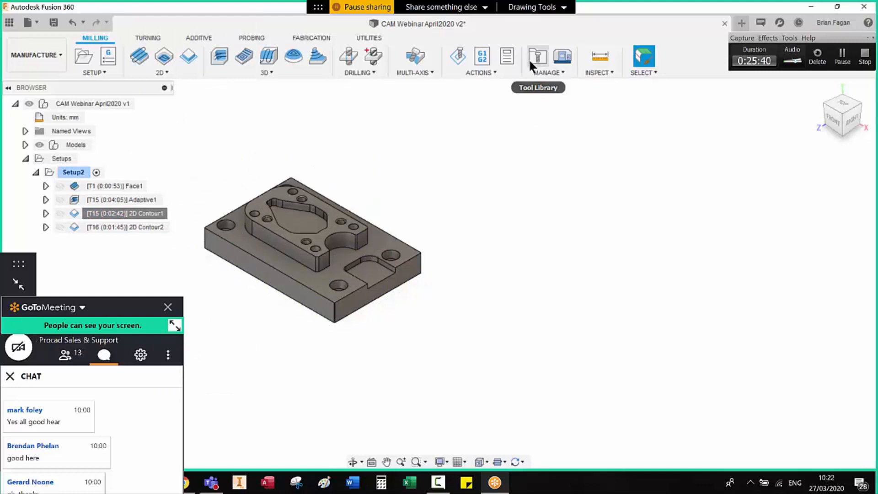
Check the cutter geometry and body length of the Adaptive1 operation's tool, leaving the tool unedited
right_click(142, 199)
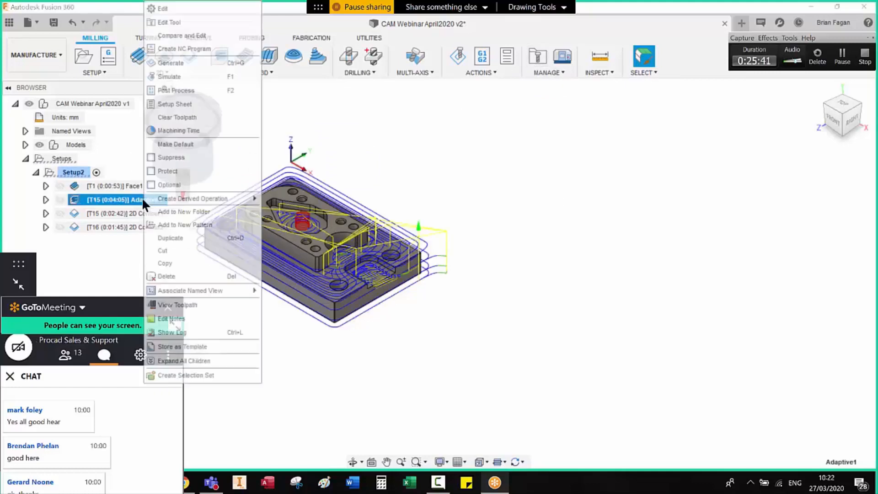
left_click(186, 33)
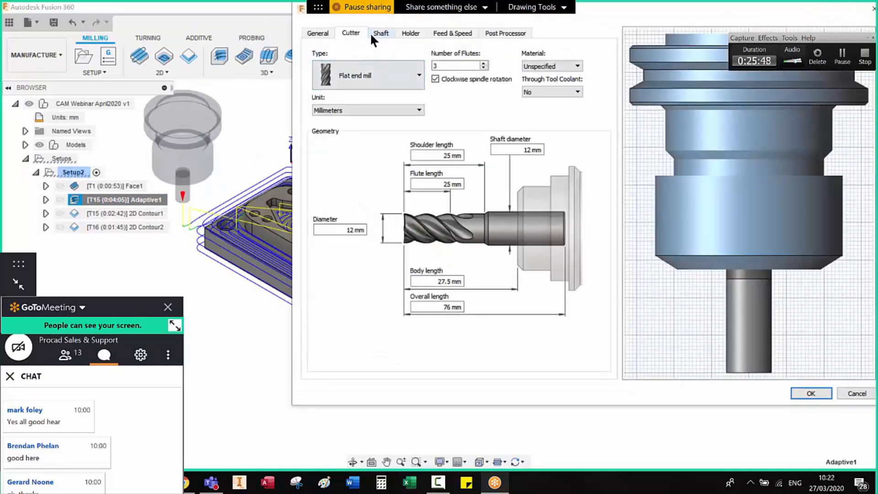
left_click(439, 282)
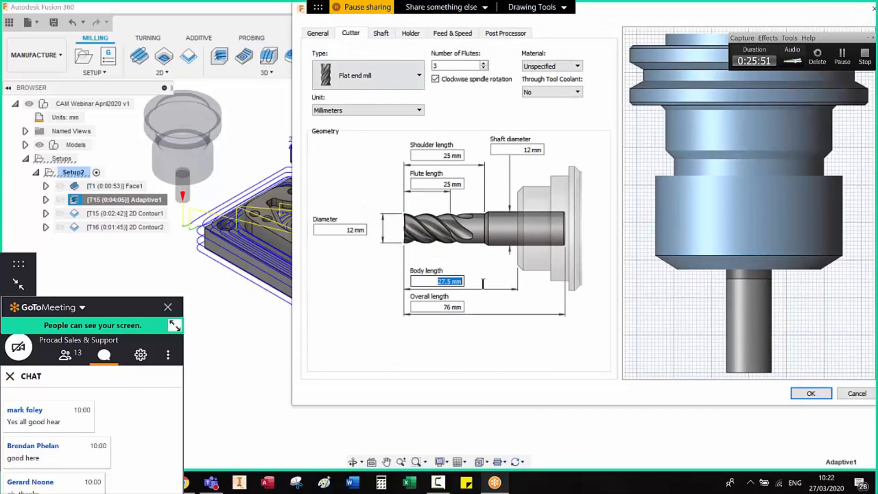
left_click(865, 396)
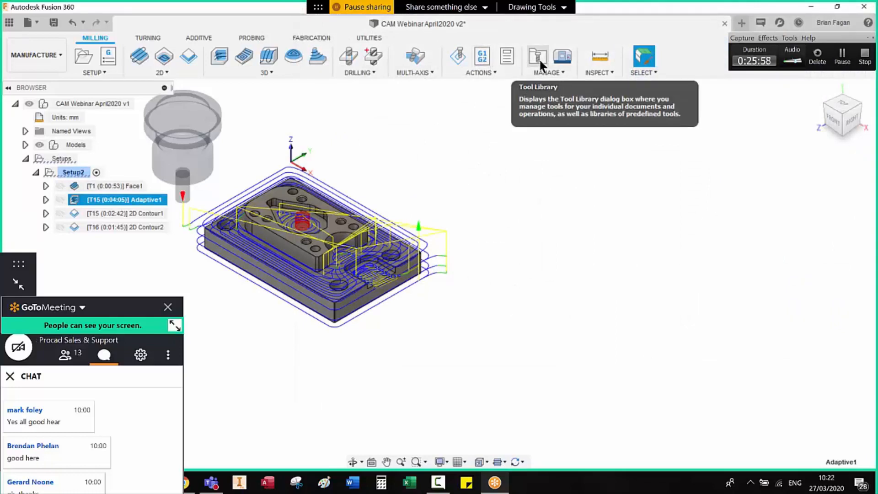
Move the meeting panel clear of the browser tree and deselect the Adaptive1 operation
left_click_drag(119, 307, 832, 320)
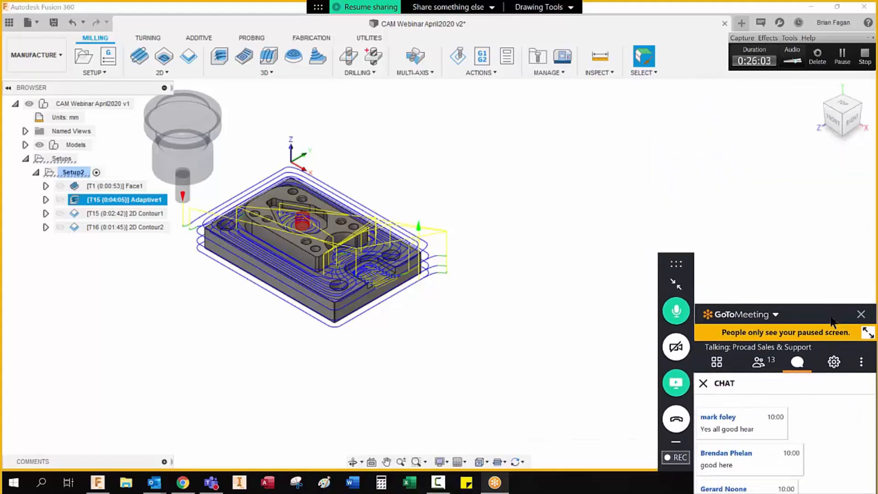
left_click(498, 164)
scroll(320, 249, "up", 3)
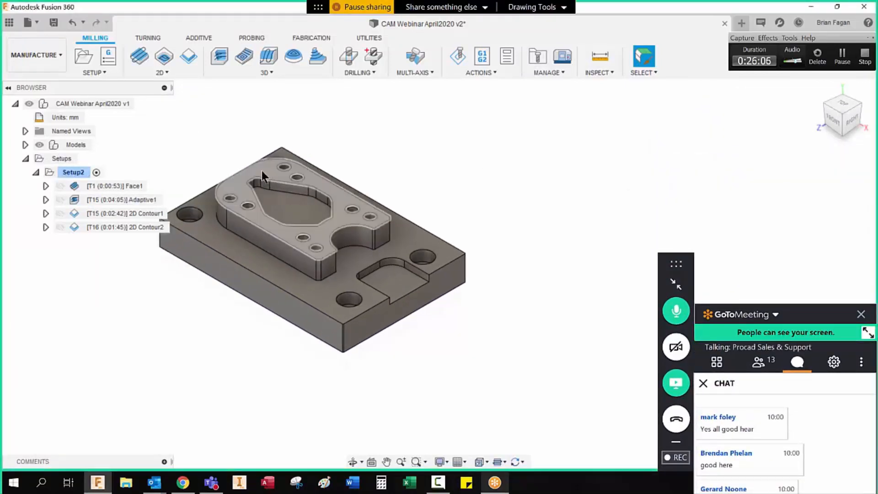
scroll(541, 235, "down", 2)
scroll(430, 192, "up", 3)
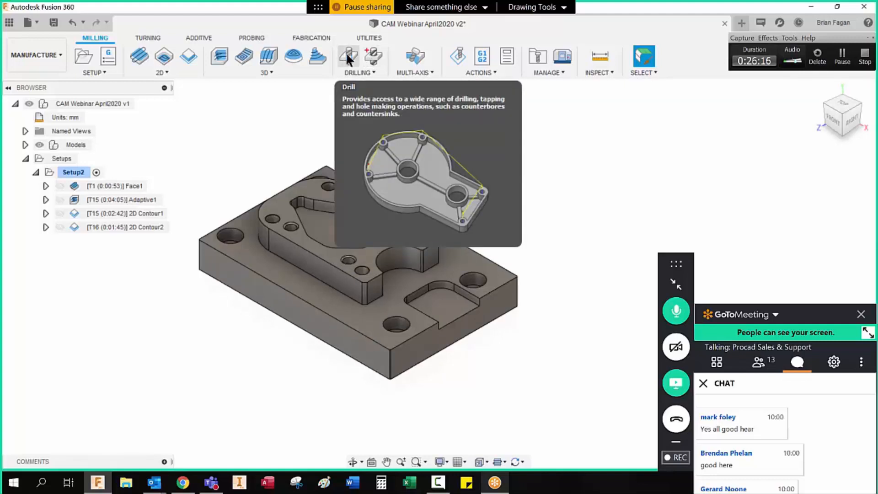
Run Hole Recognition, setting the 15 mm group to Ignore and the 8.5 mm group to Drill & Countersink Hole
left_click(375, 57)
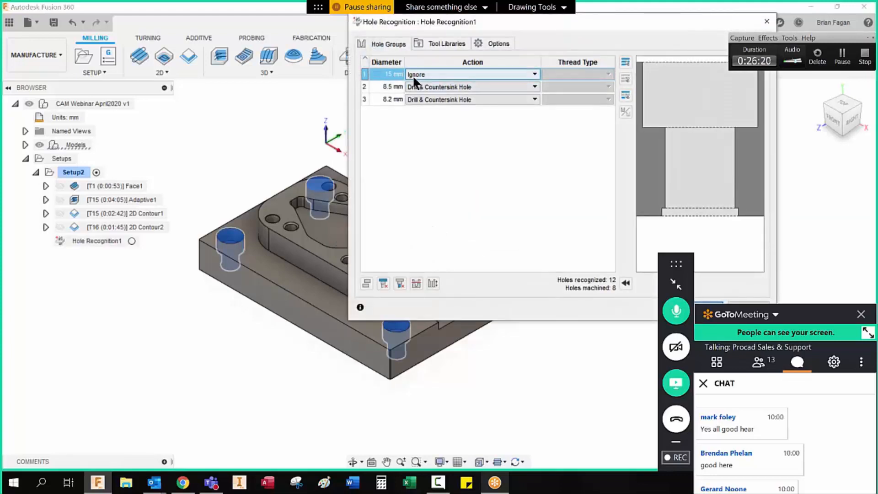
left_click_drag(482, 21, 638, 12)
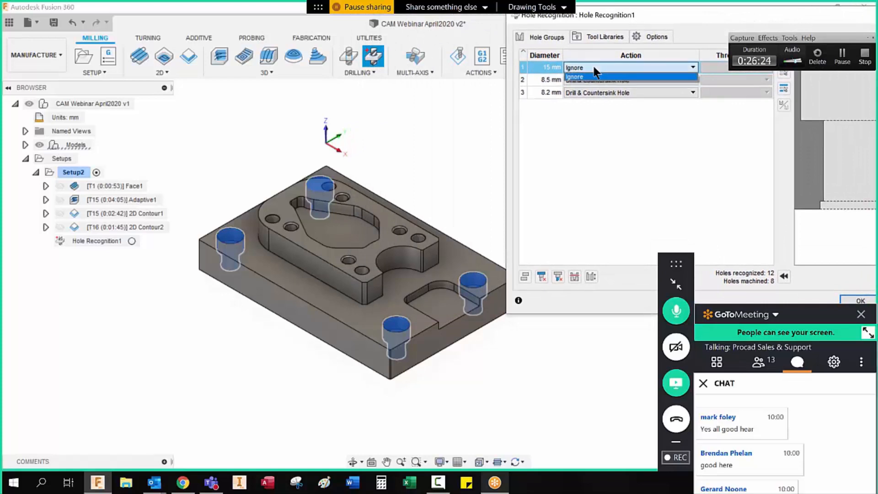
left_click(577, 80)
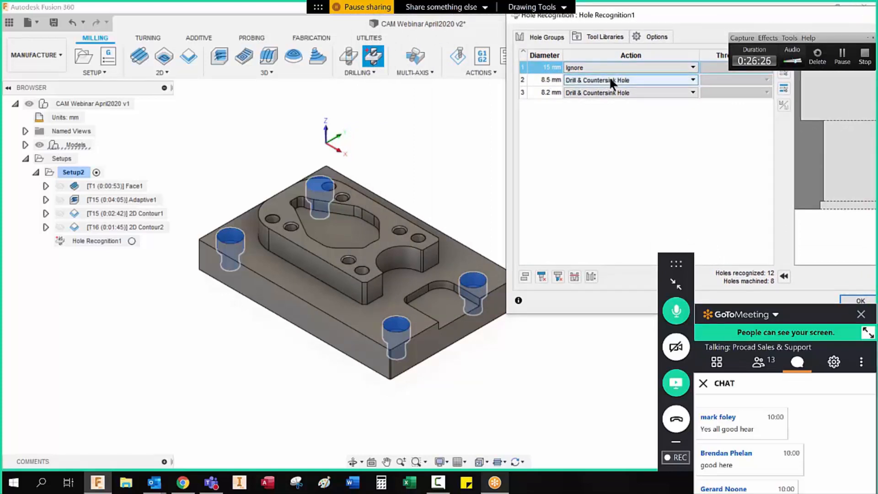
left_click(608, 79)
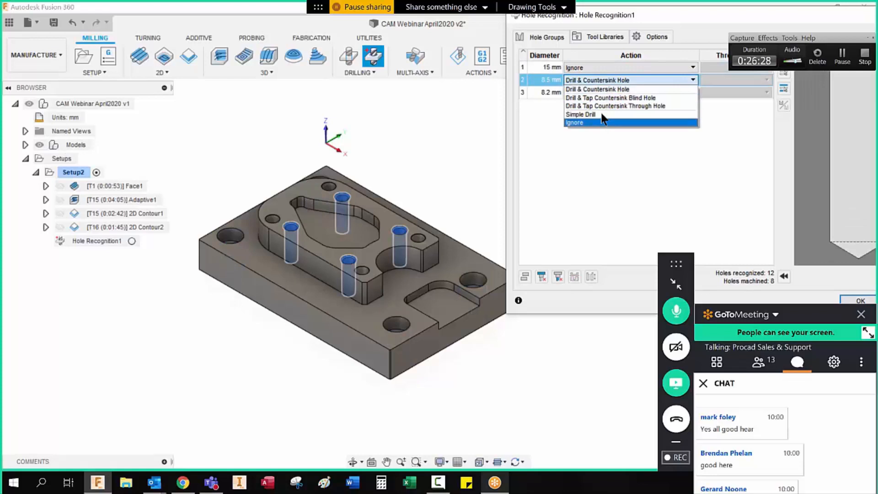
left_click(604, 89)
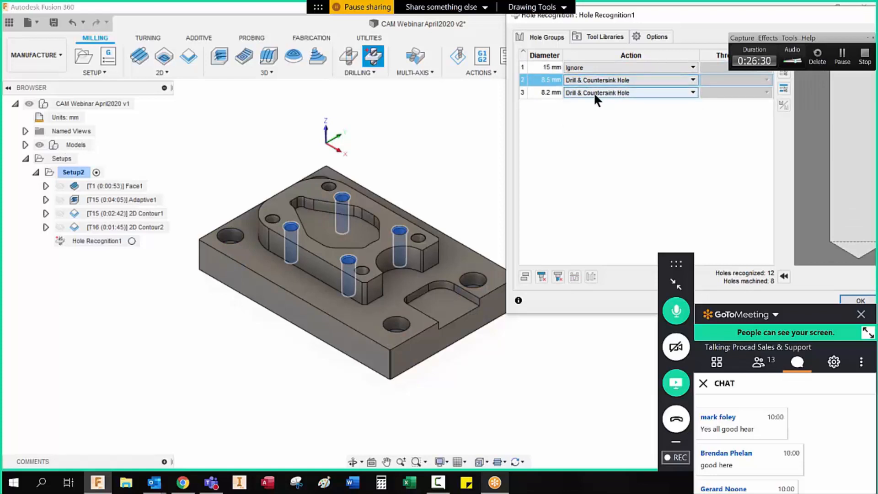
Keep Drill & Countersink Hole for the 8.2 mm group, check both small-hole groups, and generate the recognised hole operations
left_click(591, 93)
left_click(590, 93)
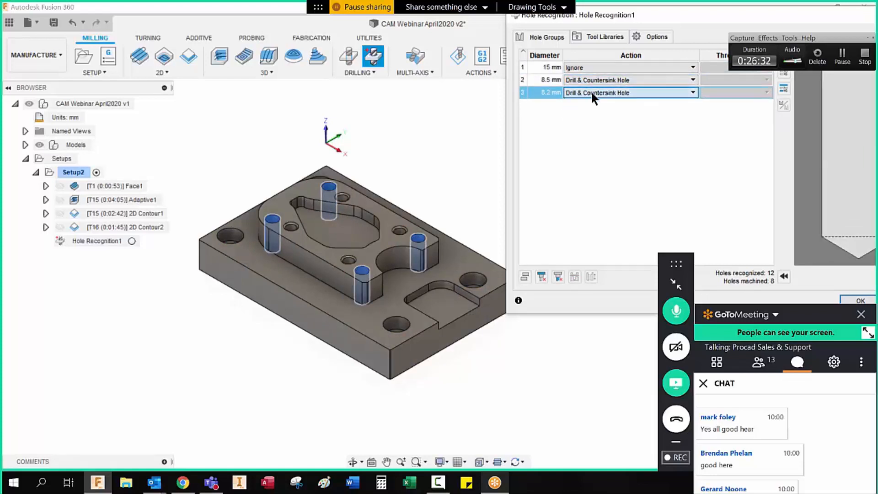
left_click(550, 91)
left_click(551, 80)
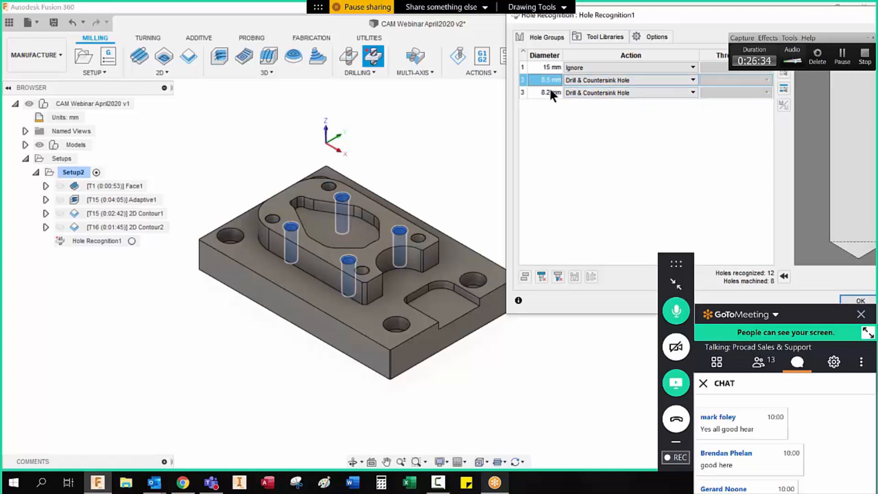
left_click(551, 93)
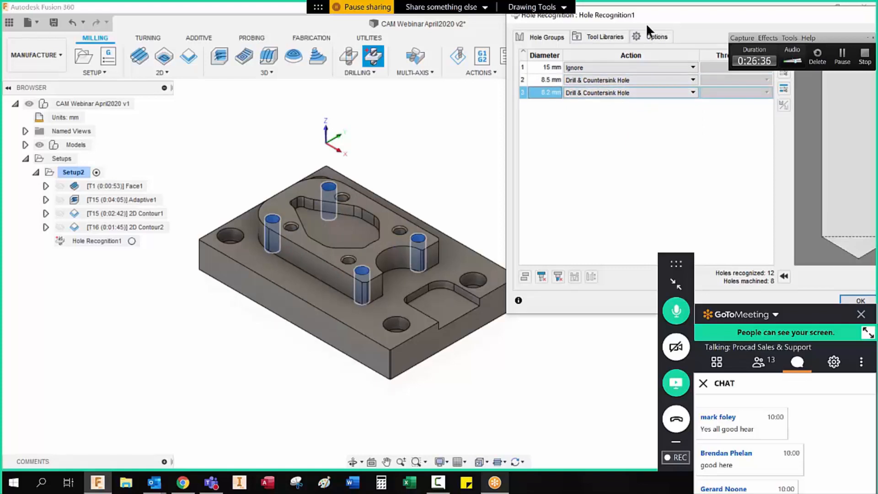
left_click_drag(640, 21, 284, 53)
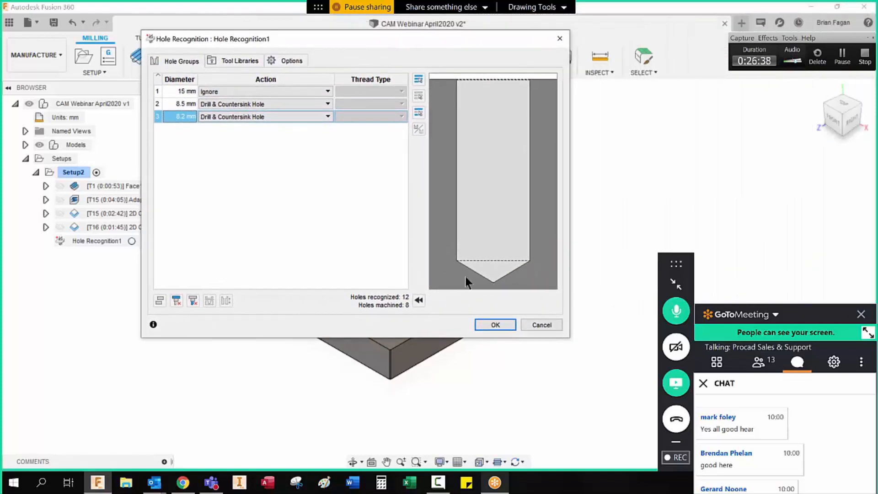
left_click(503, 326)
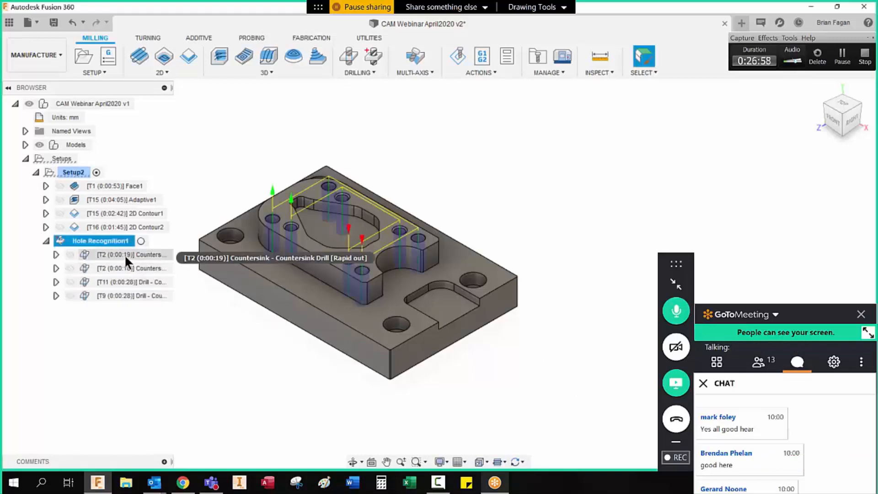
Examine each countersink and drill toolpath under Hole Recognition1, checking hole depths from the front view
left_click(142, 258)
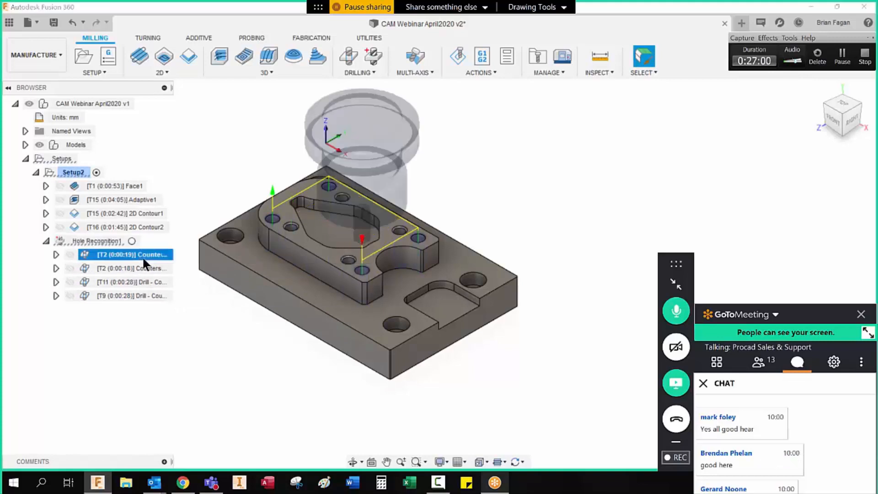
left_click(136, 268)
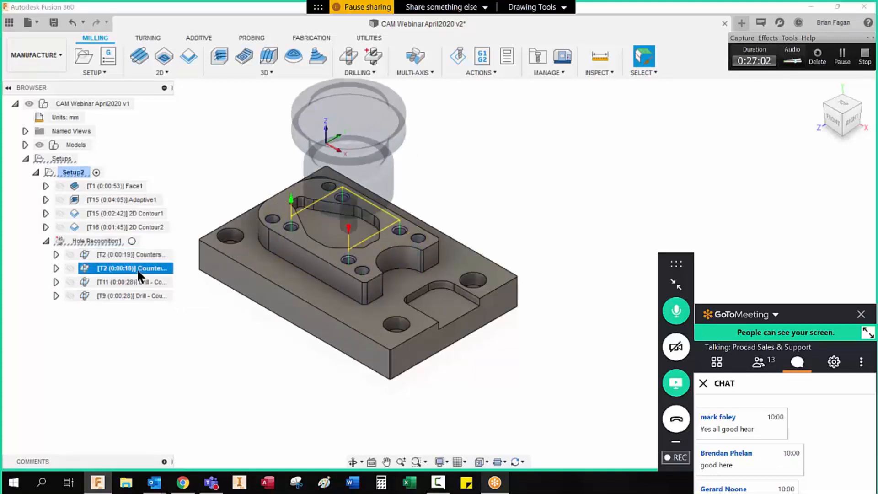
left_click(133, 282)
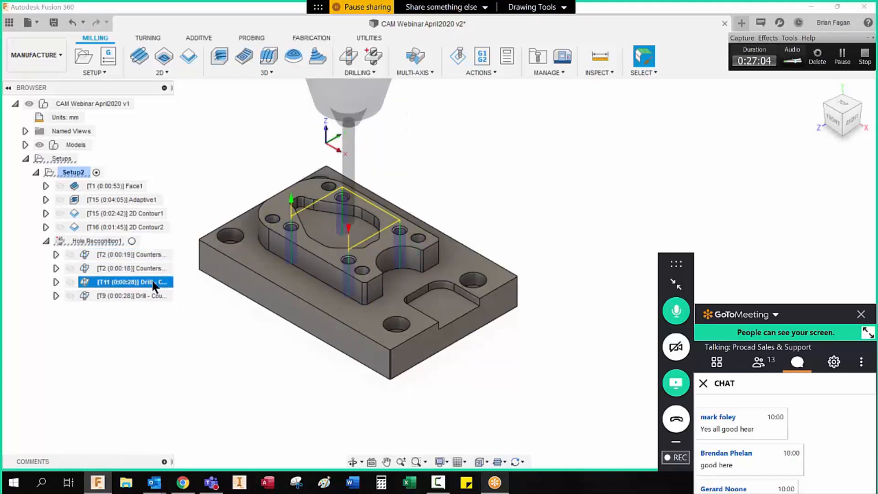
left_click(146, 297)
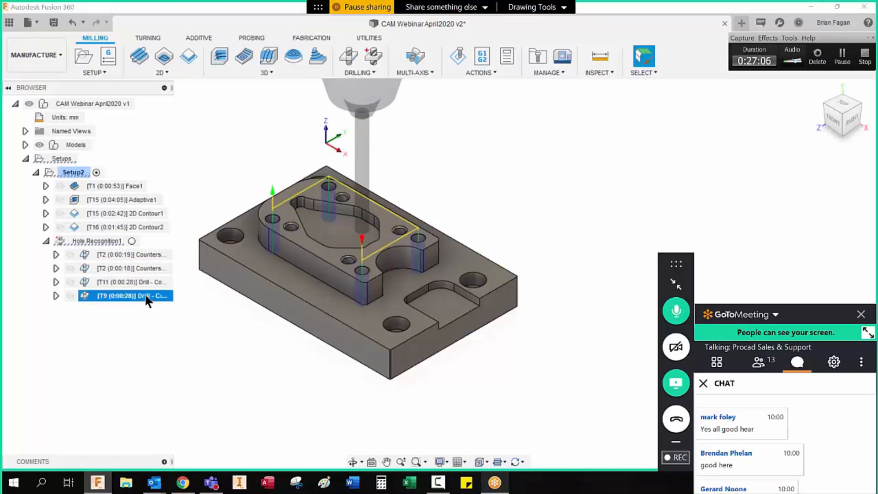
left_click(833, 120)
scroll(403, 259, "up", 3)
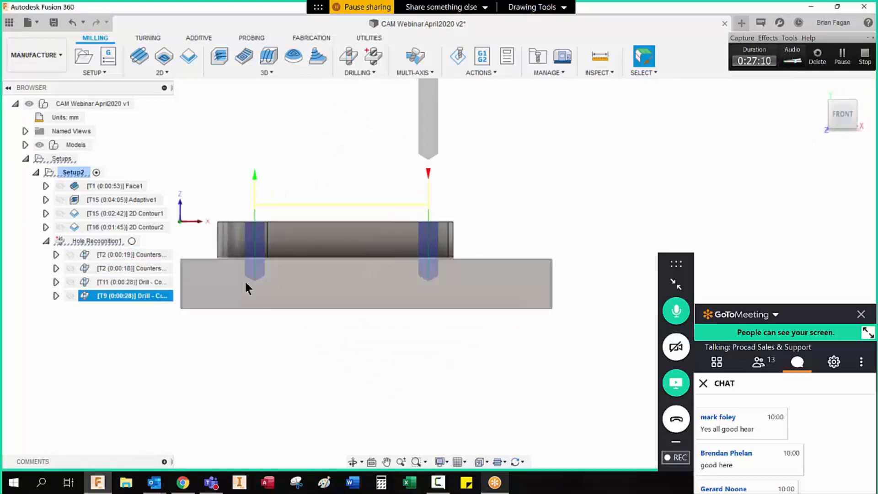
left_click(131, 270)
left_click(131, 255)
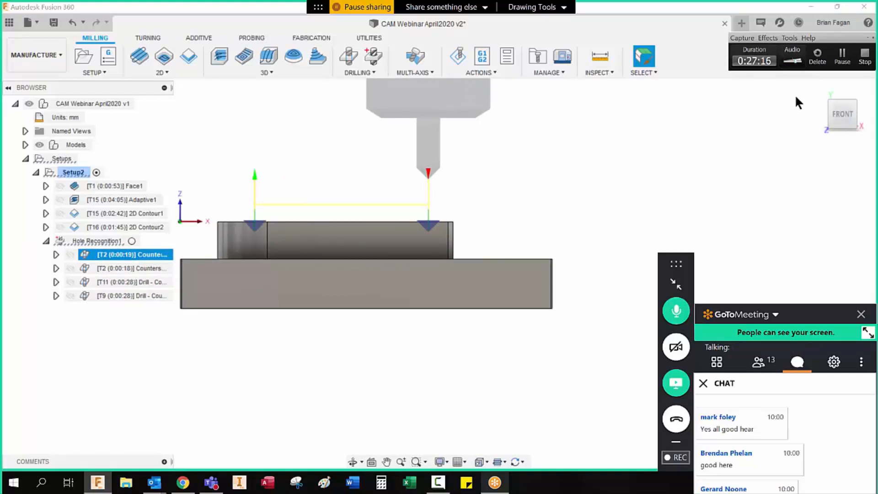
left_click(818, 88)
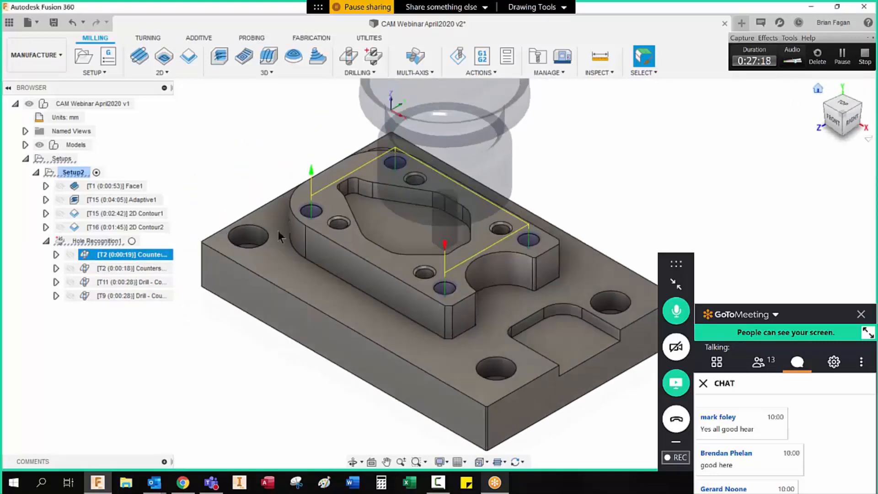
Examine the tool, geometry, heights and cycle type settings of the first countersink operation under Hole Recognition1 without changing them
right_click(145, 254)
left_click(176, 9)
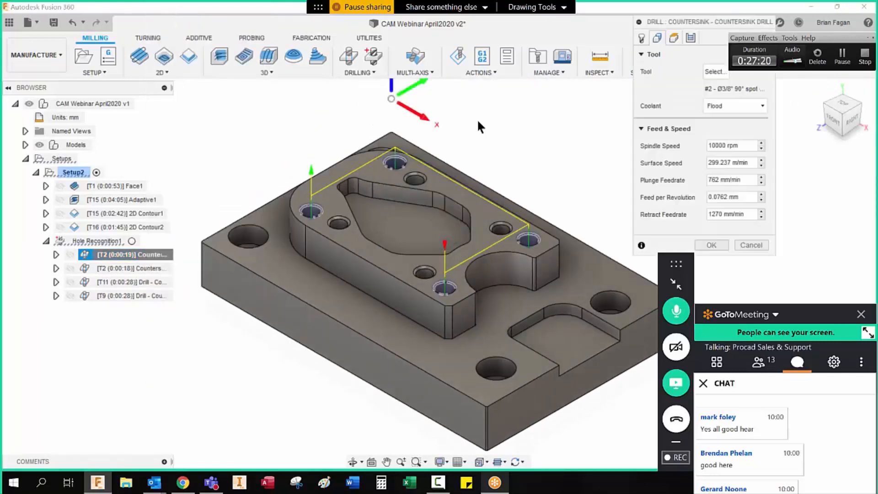
left_click_drag(708, 21, 491, 27)
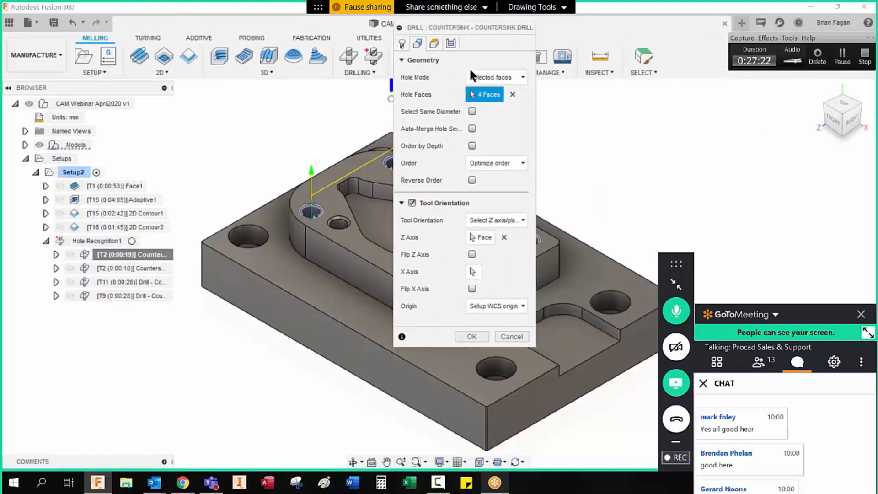
left_click(402, 43)
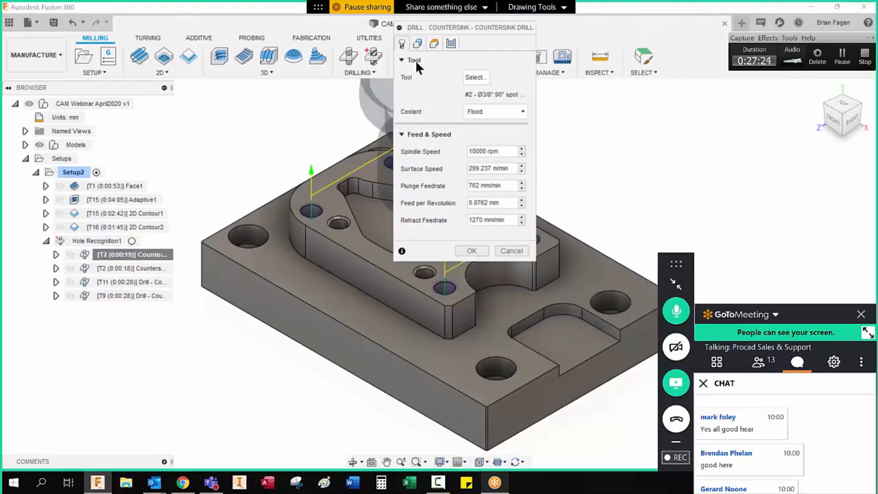
left_click(434, 44)
left_click(450, 42)
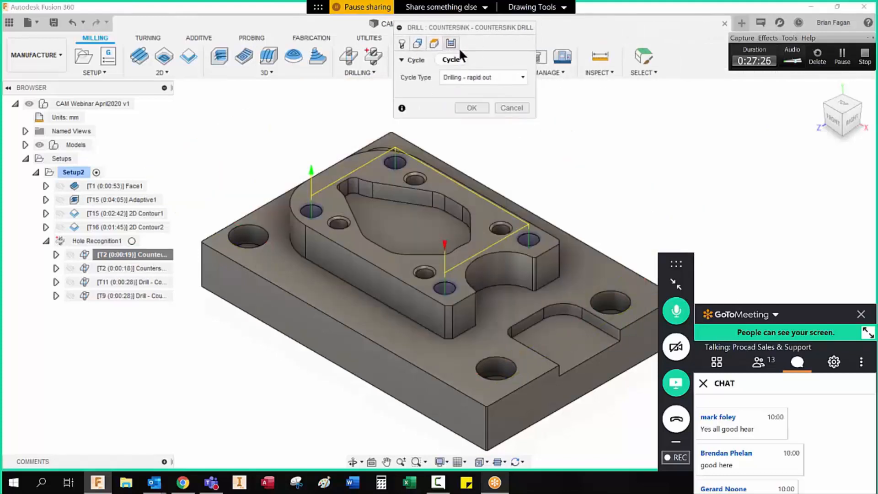
left_click(503, 79)
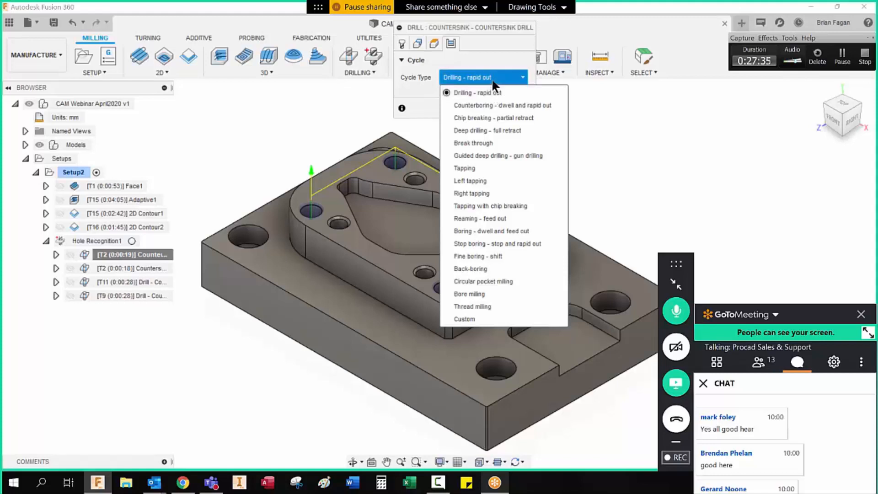
left_click(493, 67)
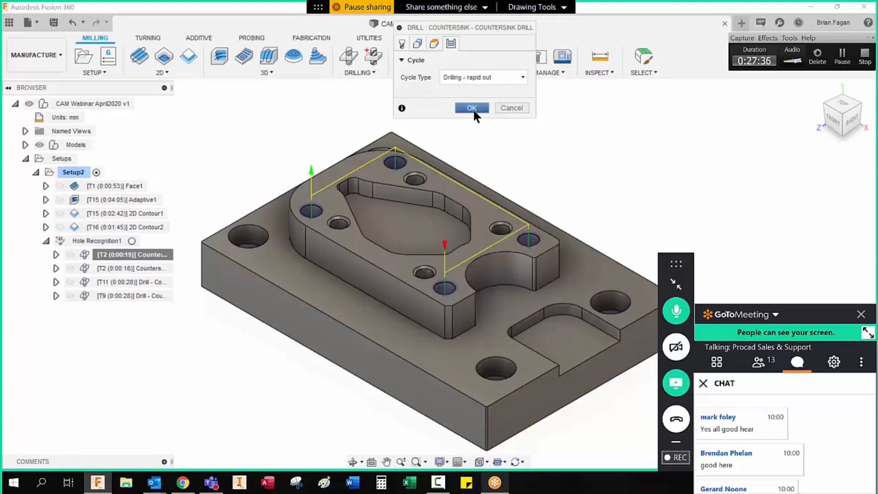
left_click(508, 108)
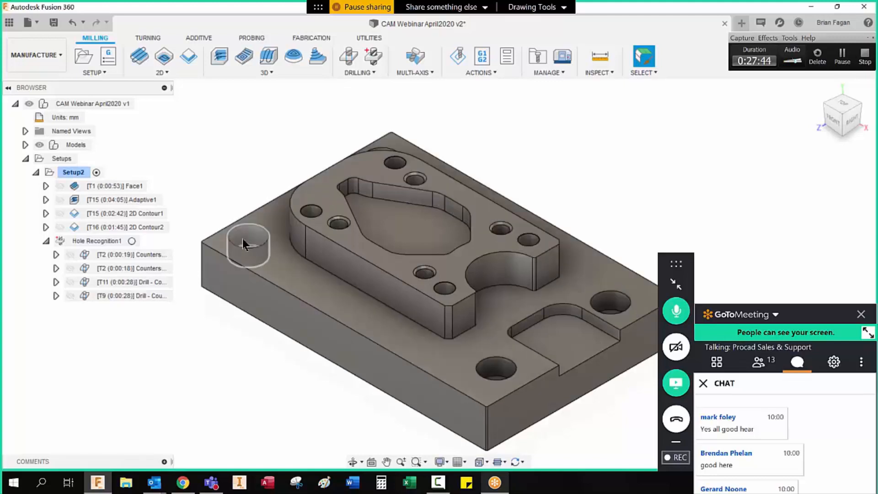
Measure the diameter of the lower bore inside one of the plate's counterbored corner holes
left_click(347, 56)
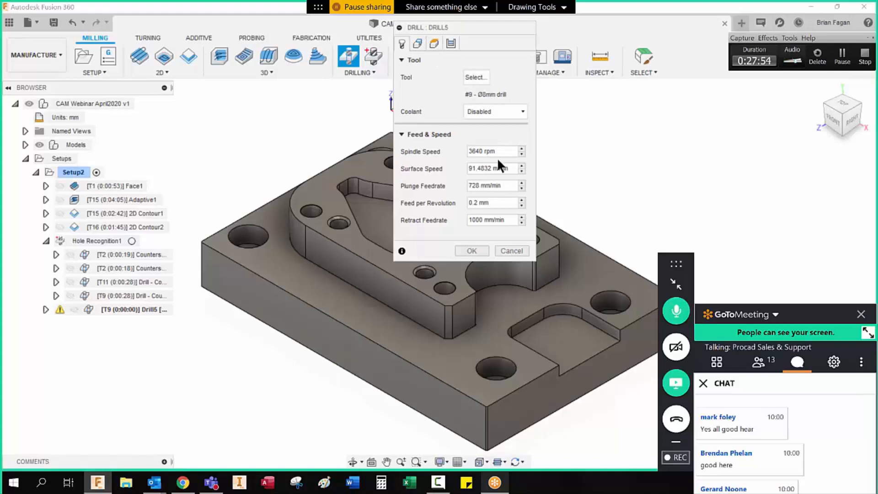
left_click(511, 250)
left_click(599, 57)
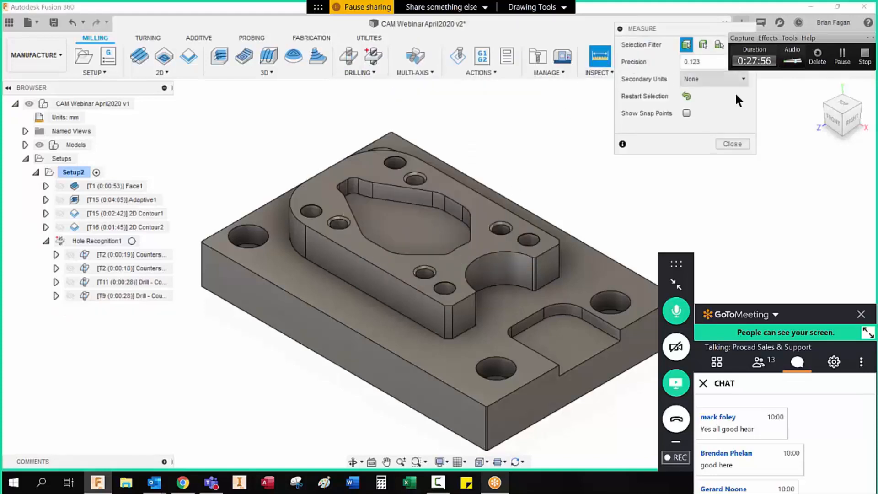
left_click(844, 105)
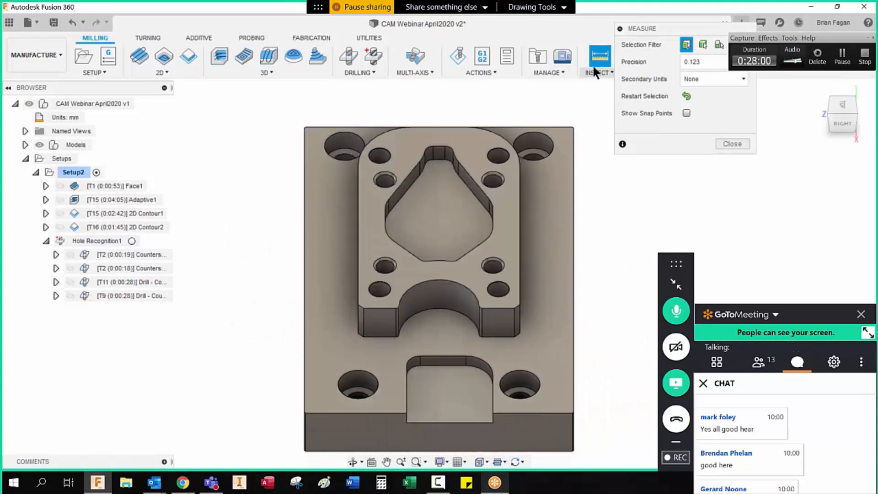
left_click(348, 156)
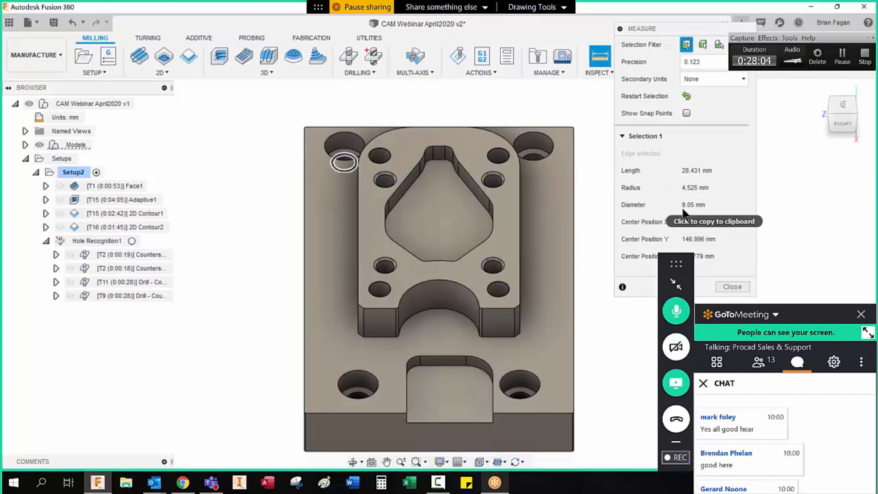
left_click(732, 287)
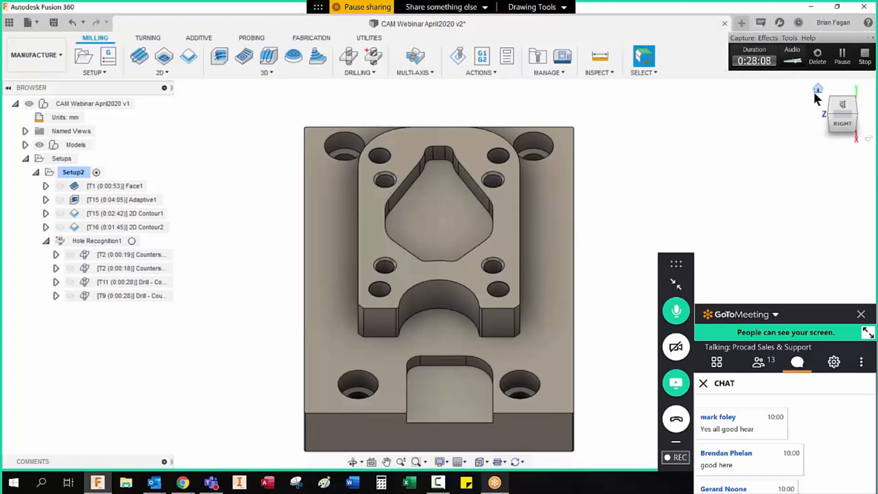
Measure a short top edge of the raised boss and the vertical edge at the plate's front corner
left_click(813, 91)
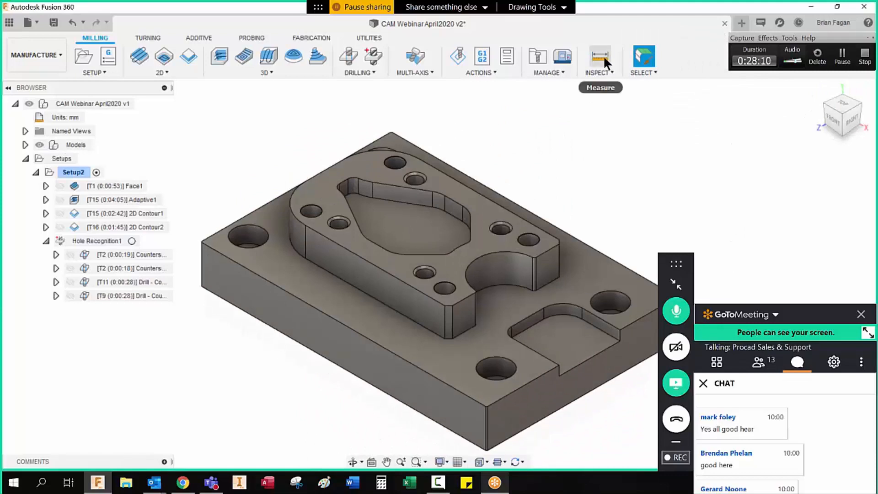
left_click(604, 57)
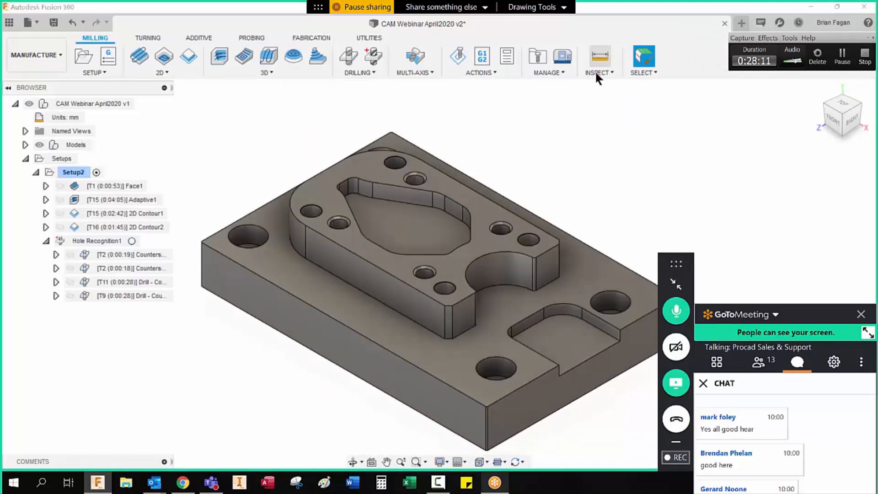
left_click(474, 295)
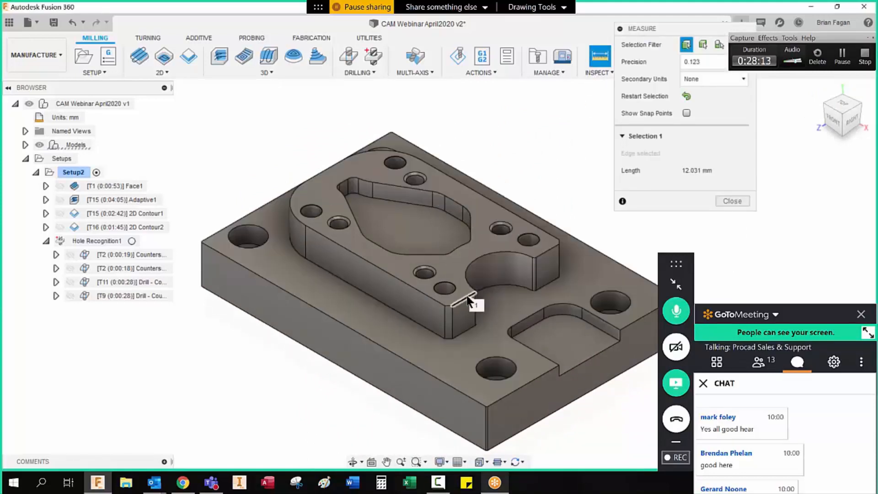
left_click(731, 199)
left_click(599, 62)
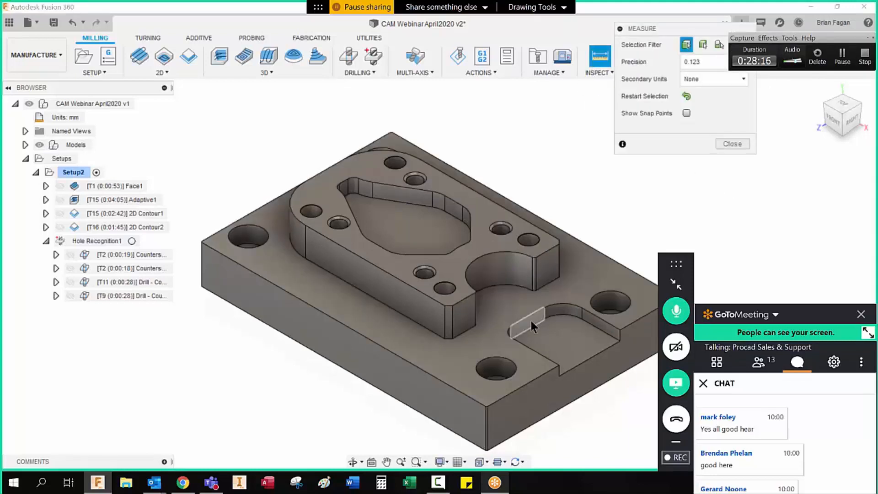
left_click(484, 418)
left_click(731, 196)
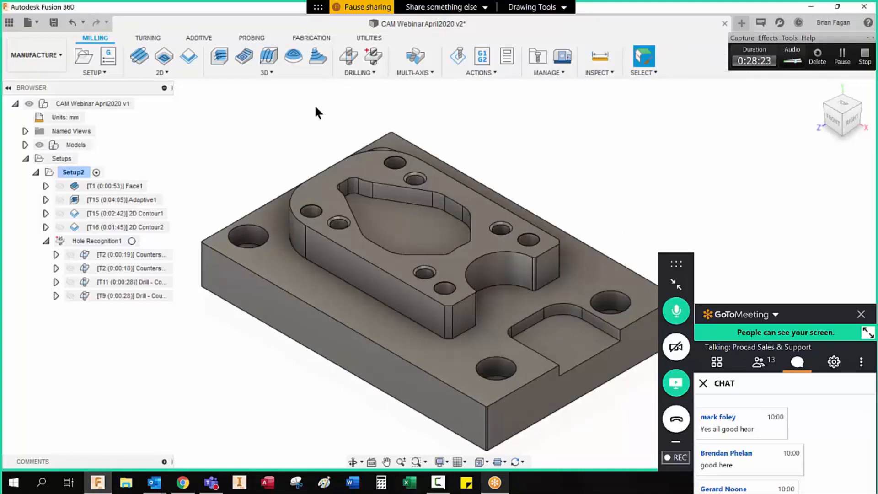
Start a new drill operation with the Ø9.1 mm 118° drill from the Drills, Alumin cloud library
left_click(351, 61)
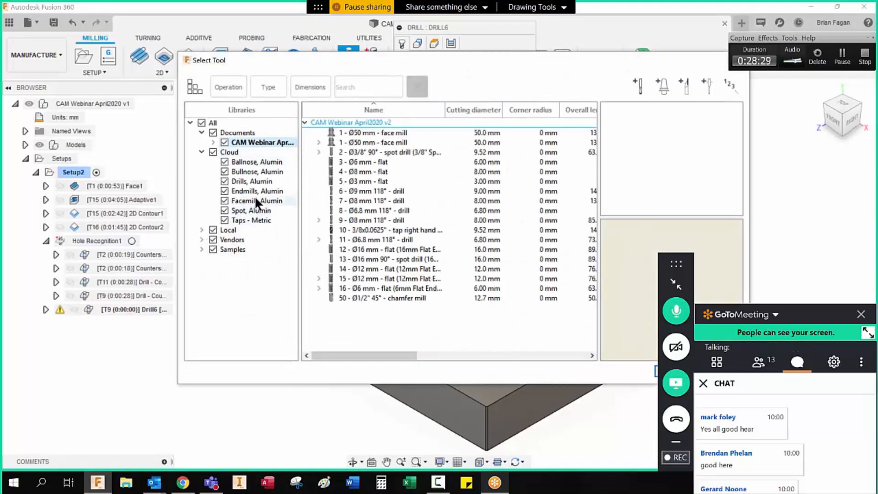
left_click(245, 182)
scroll(405, 280, "down", 10)
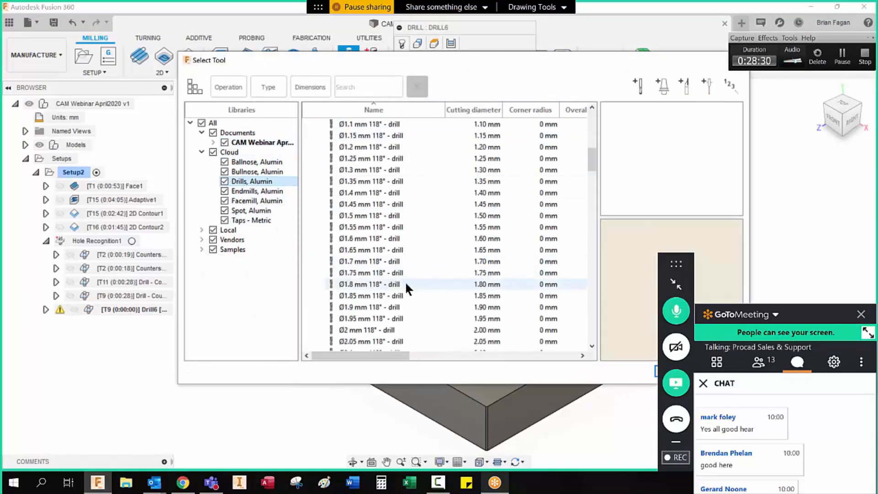
scroll(405, 287, "down", 12)
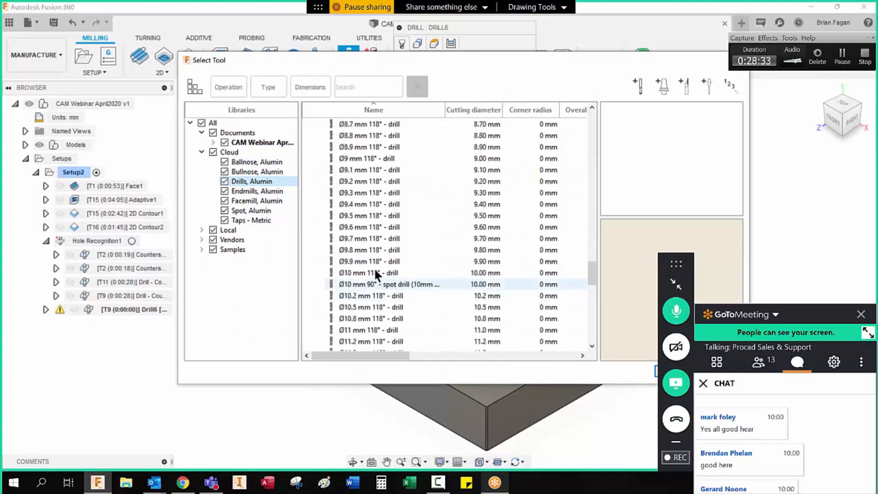
left_click(351, 169)
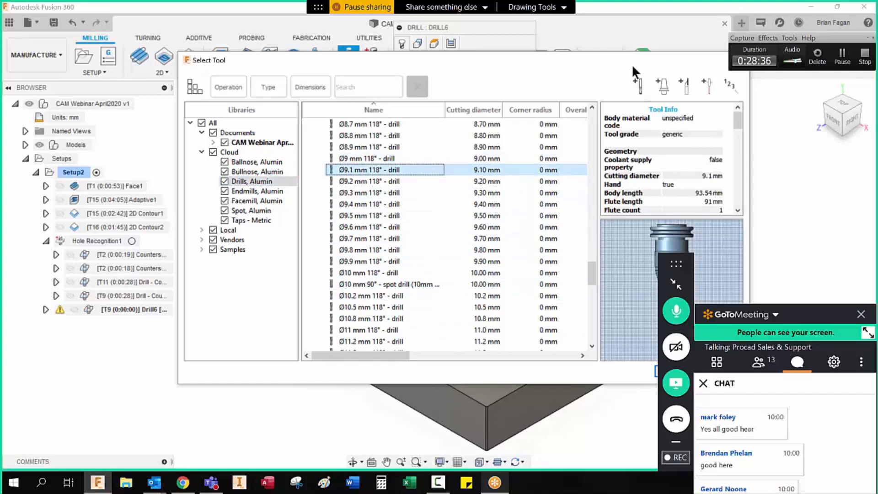
left_click_drag(632, 64, 525, 57)
left_click(555, 364)
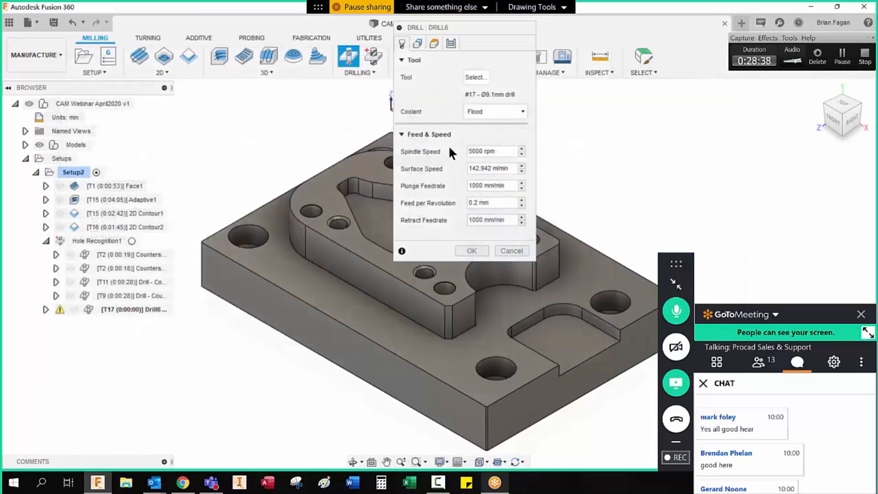
Select the drill operation's holes by diameter range, with a minimum of 8.8 mm and a maximum of 9.2 mm
left_click(418, 42)
left_click_drag(489, 31, 586, 38)
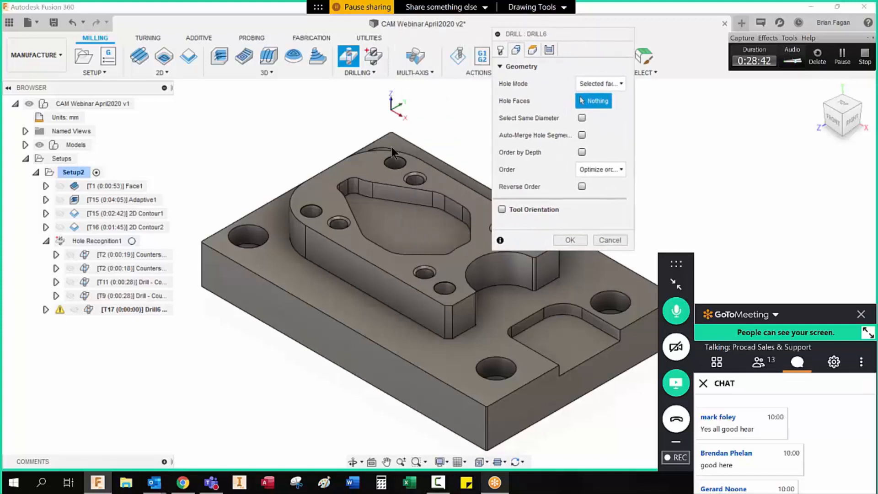
left_click(840, 106)
left_click(601, 83)
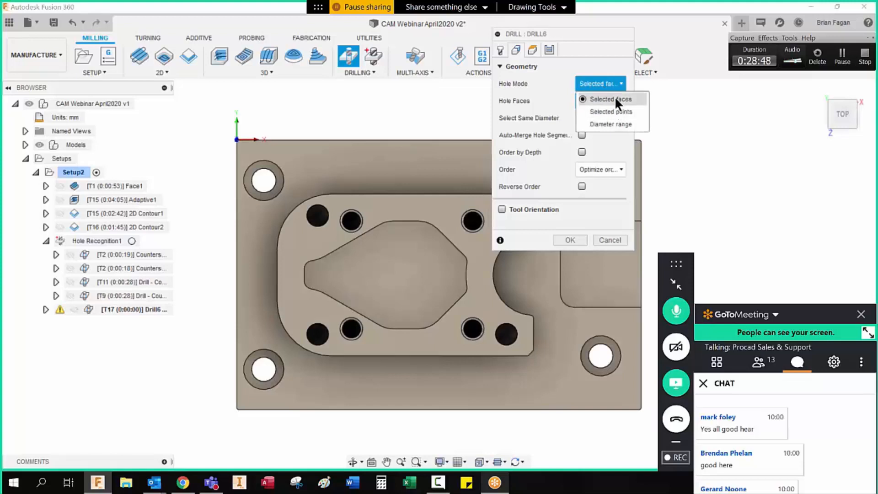
left_click(624, 124)
left_click(591, 100)
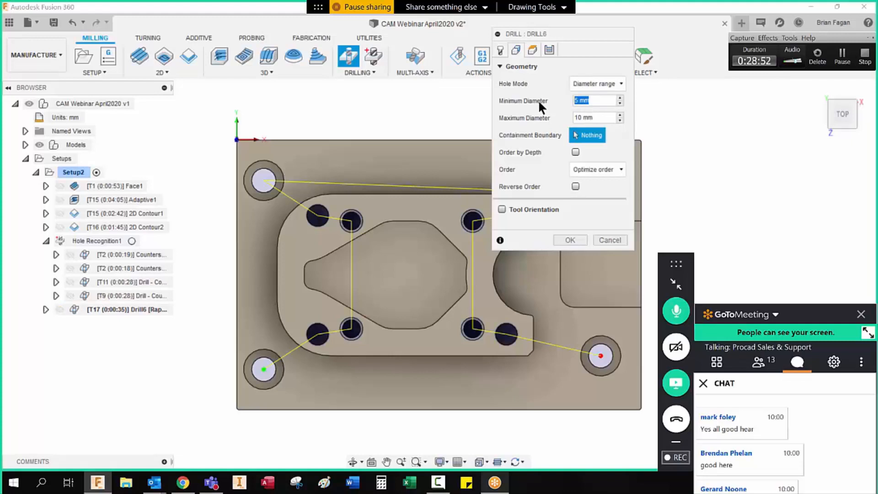
type("8.8")
key("Tab")
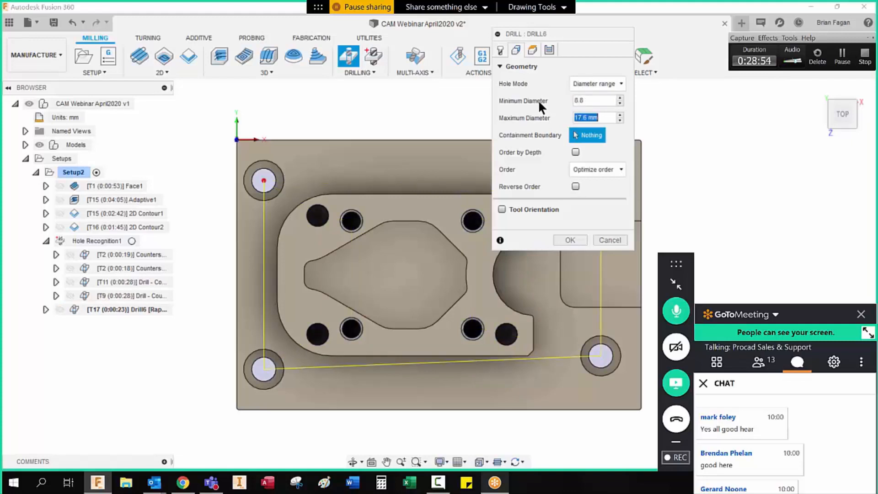
type("9.2")
left_click_drag(596, 32, 765, 43)
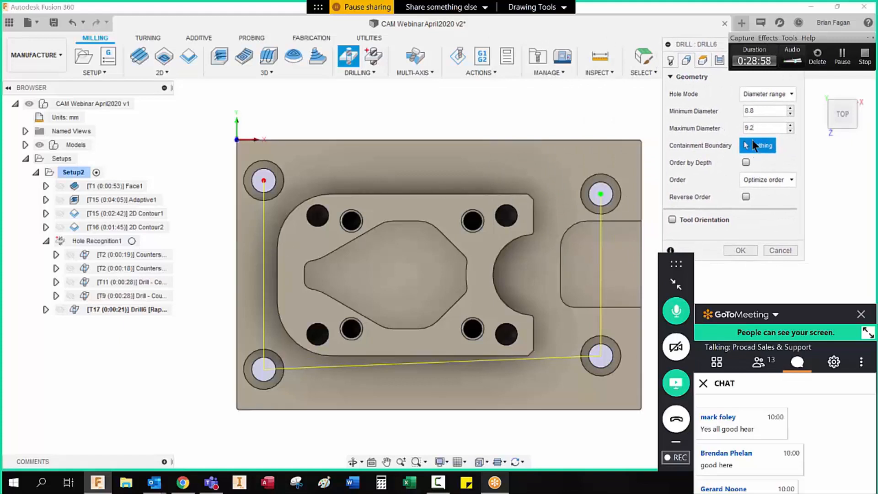
Try a minimum hole diameter of 2 mm to include the smaller holes, and restore it to 8.8 mm
double_click(755, 110)
type("2")
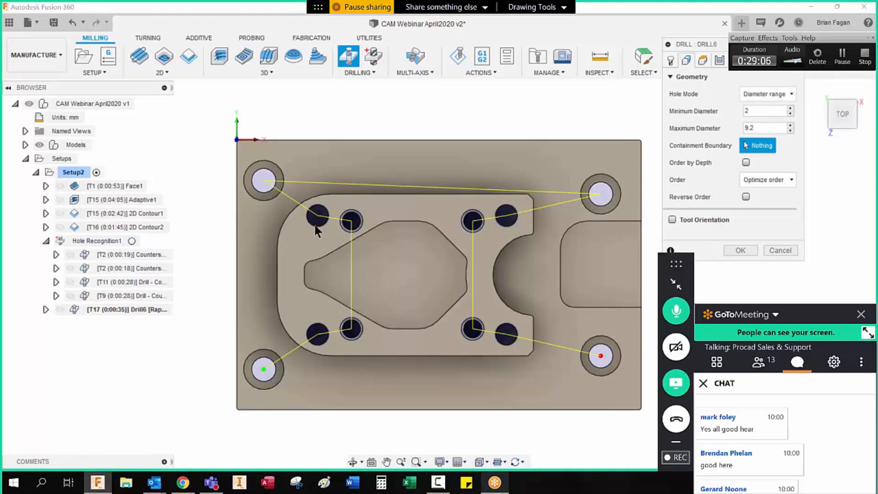
left_click(704, 111)
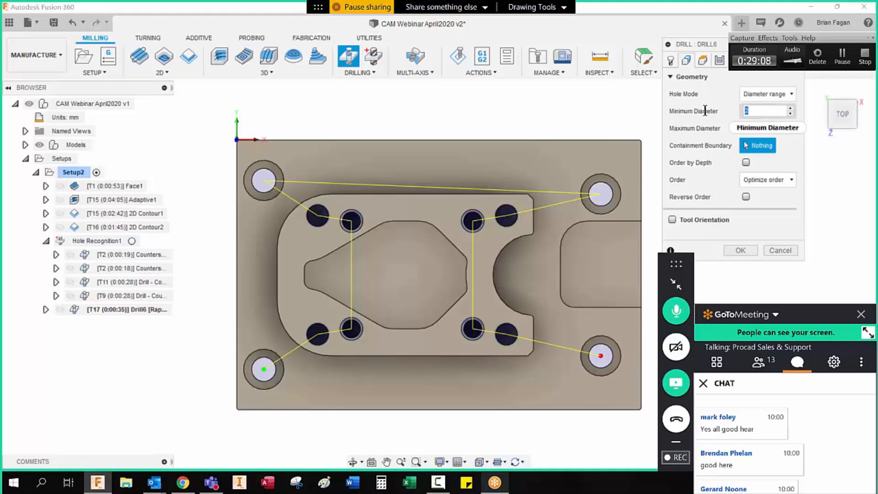
type("8")
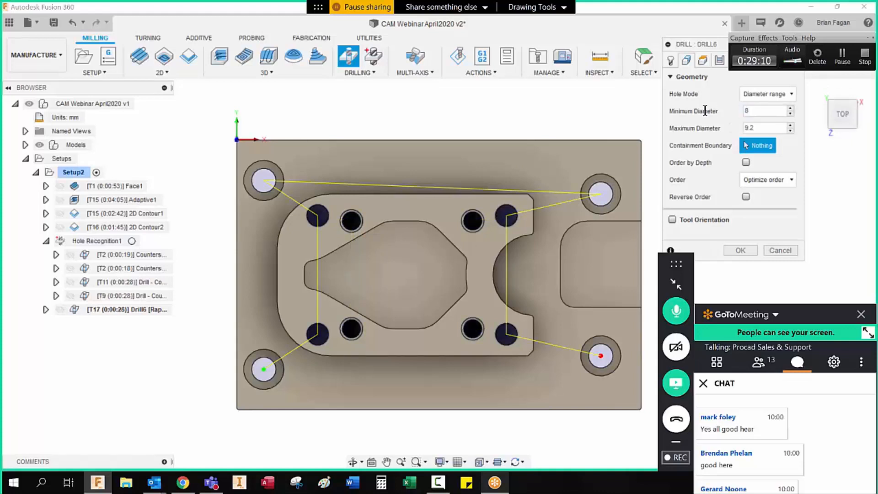
type(".8")
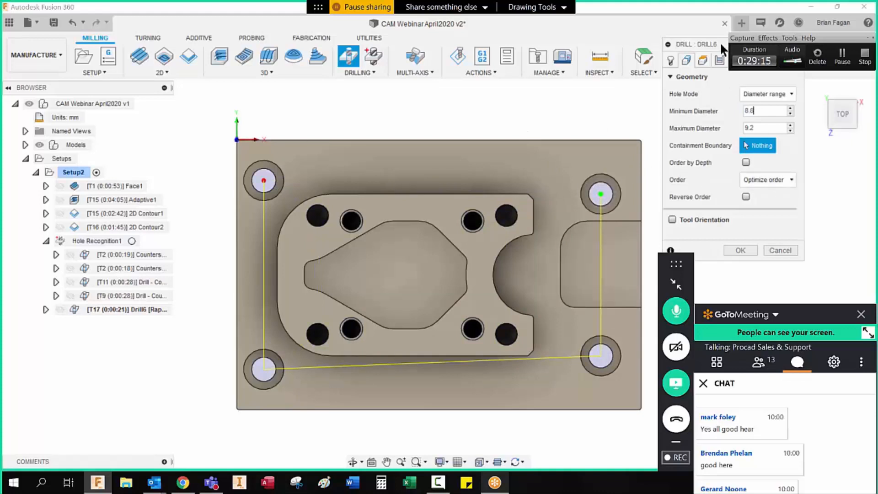
Set the drill operation's cycle type to Deep drilling - full retract and generate its toolpath
left_click_drag(699, 44, 577, 37)
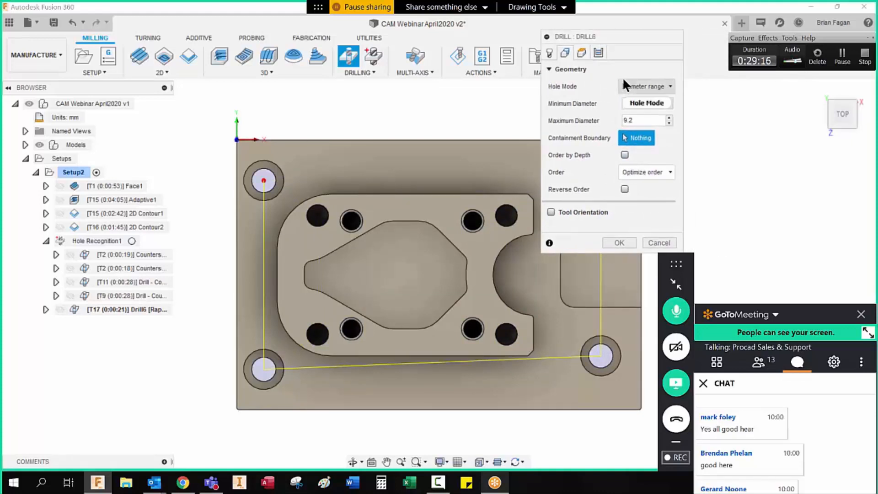
left_click(598, 52)
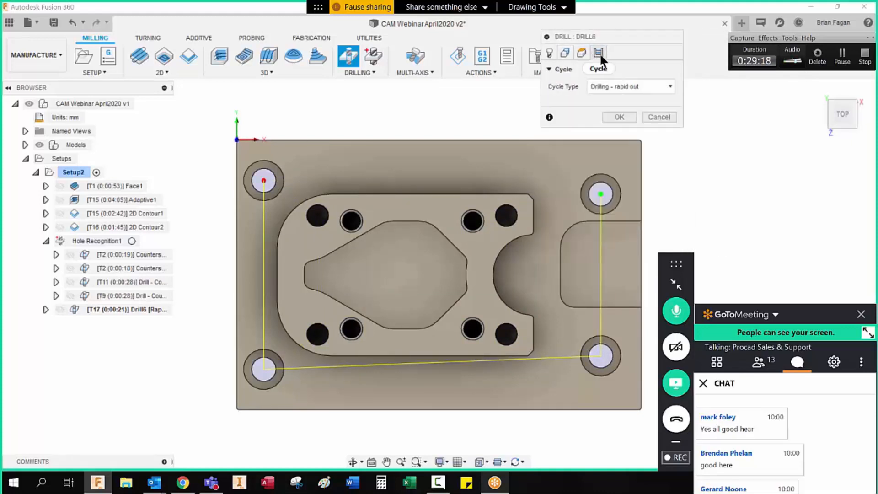
left_click(648, 82)
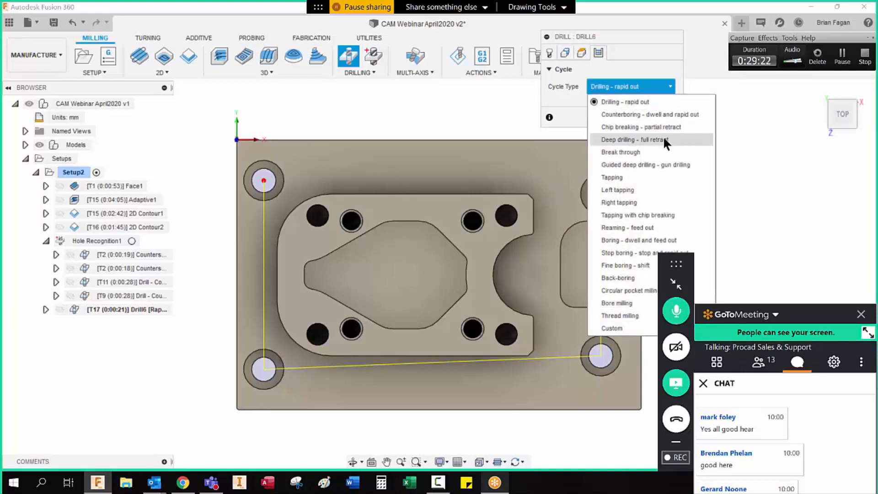
left_click(660, 138)
left_click_drag(648, 103, 616, 104)
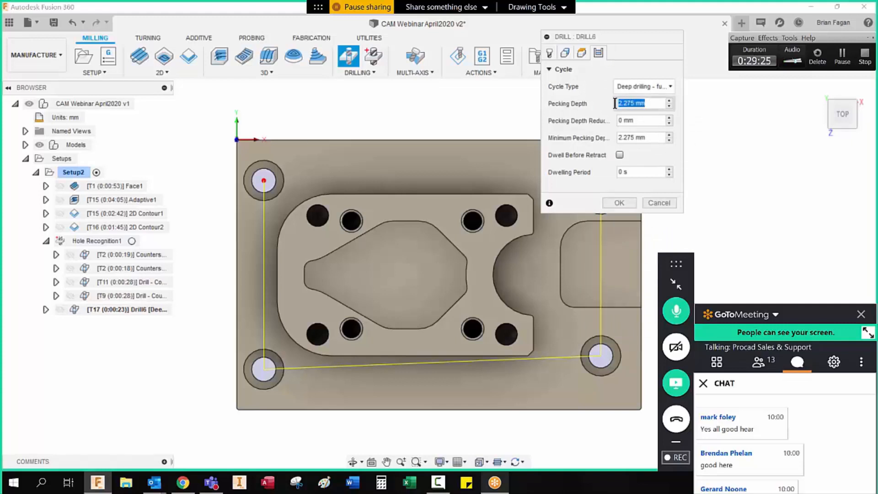
left_click(622, 202)
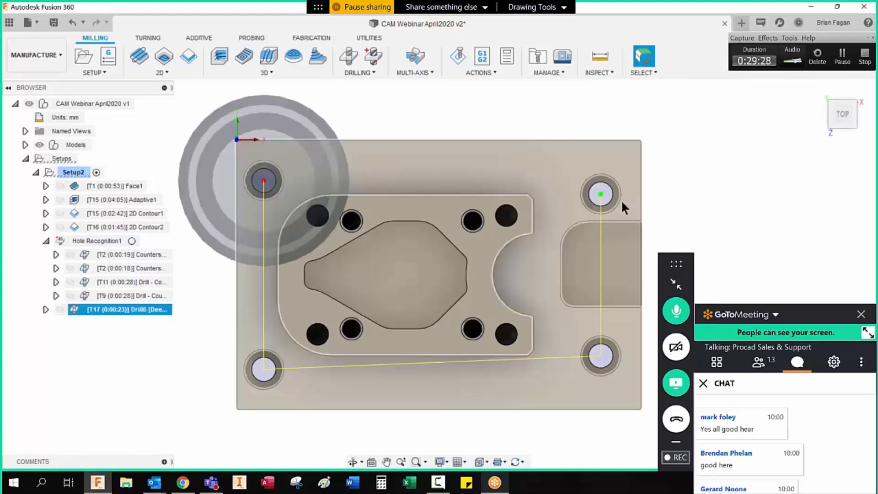
Start a new 2D Bore operation with the Ø10 mm flat endmill from the Endmills, Alumin cloud library
left_click(818, 89)
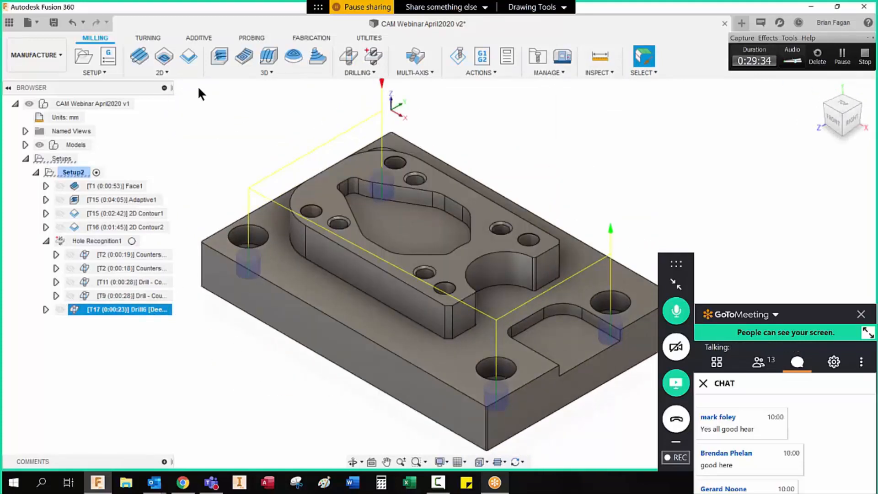
left_click(168, 70)
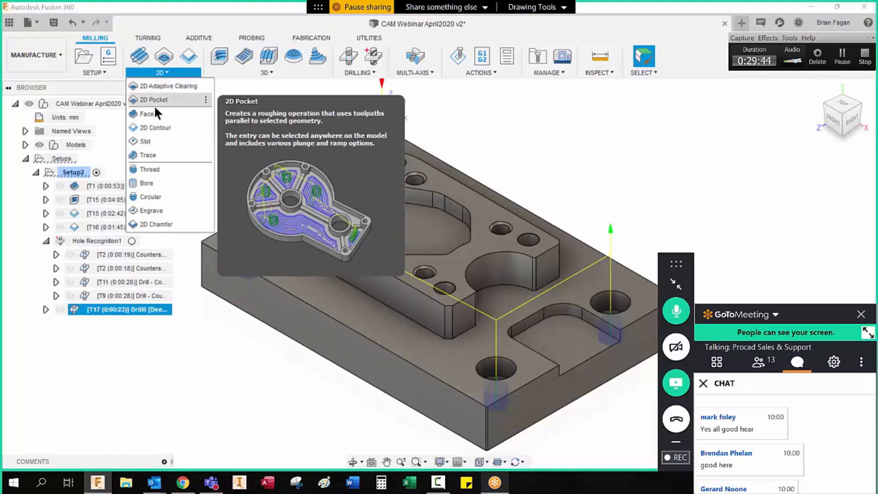
left_click(152, 185)
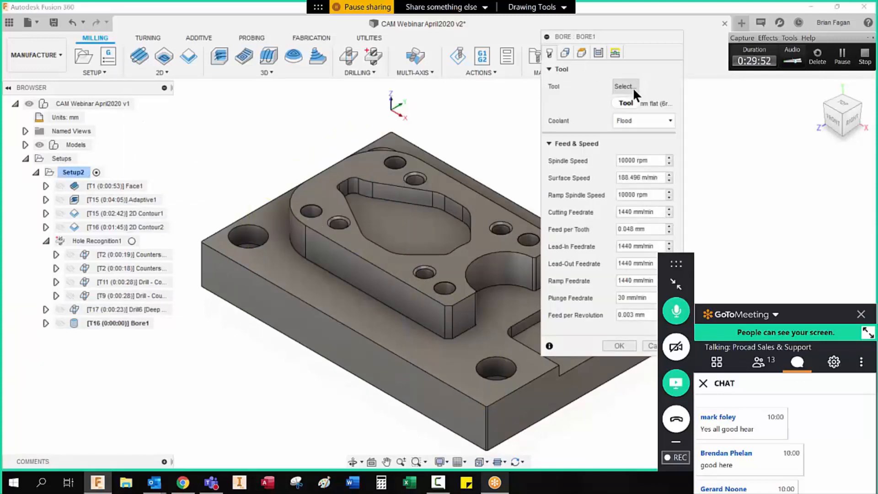
left_click(633, 87)
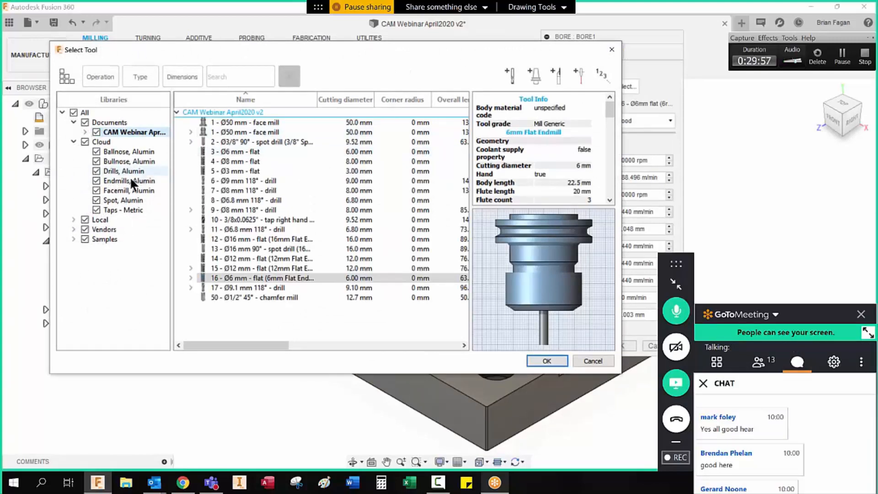
left_click(129, 180)
left_click(233, 183)
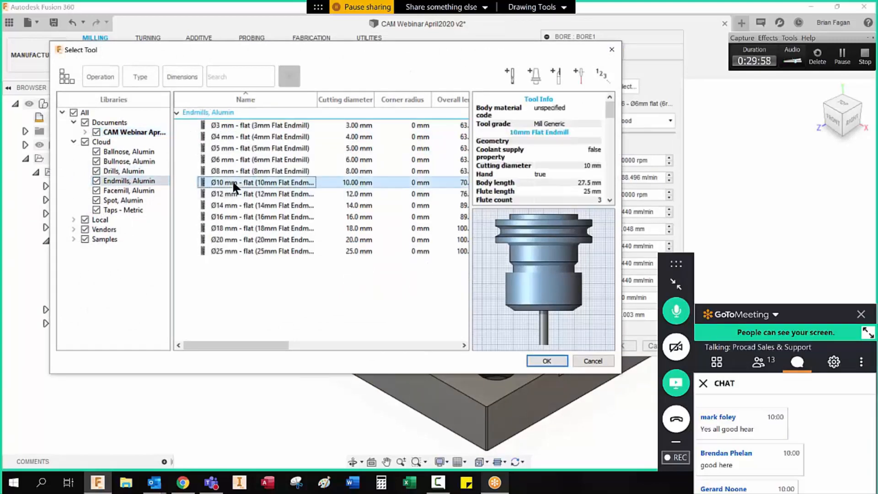
left_click(546, 360)
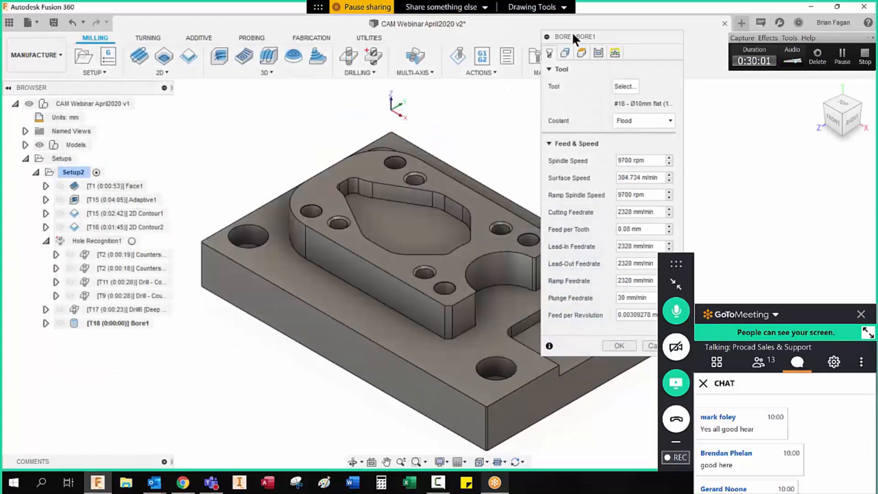
Select the circular faces of the four corner counterbores as the bore geometry and generate the toolpath
left_click(565, 53)
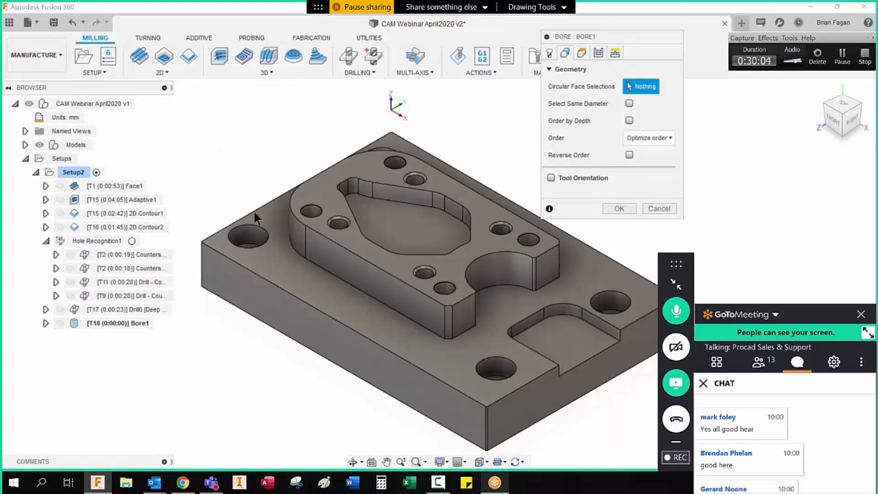
left_click(246, 225)
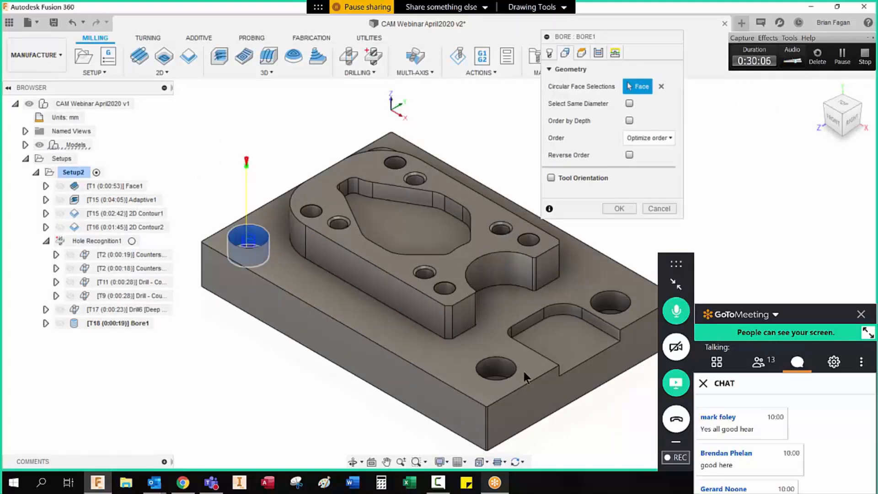
left_click(507, 369)
left_click(614, 296)
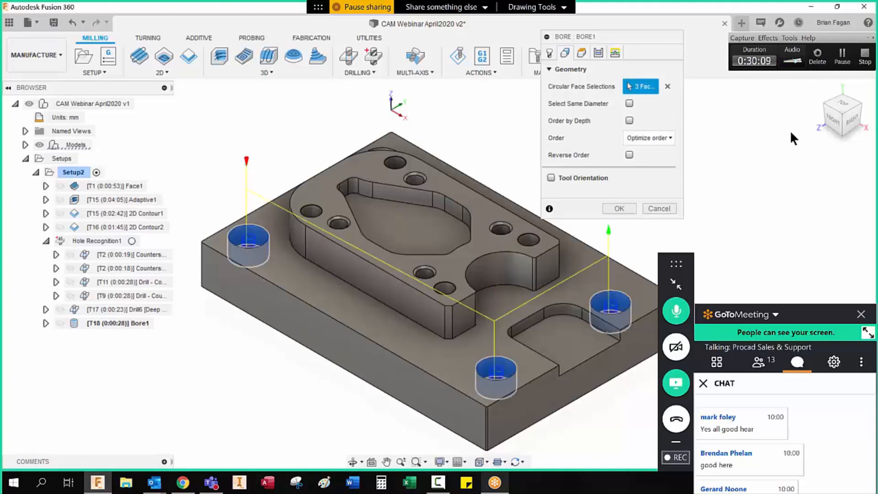
left_click(829, 106)
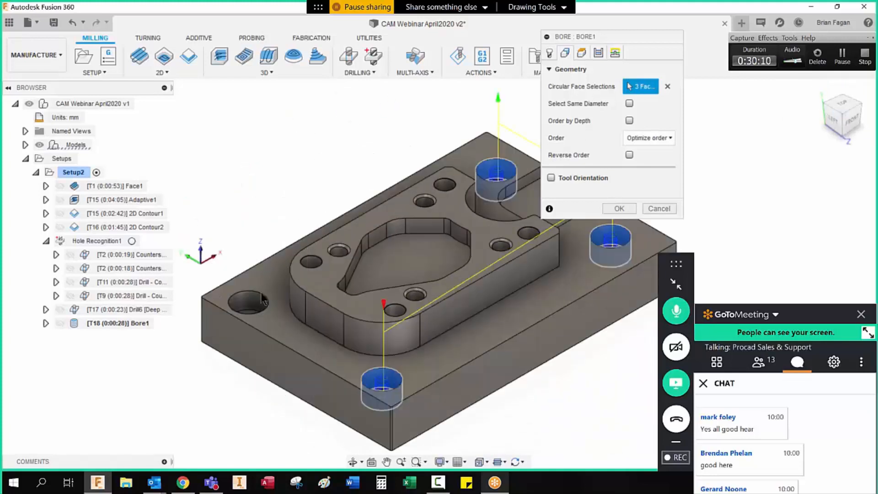
left_click(627, 210)
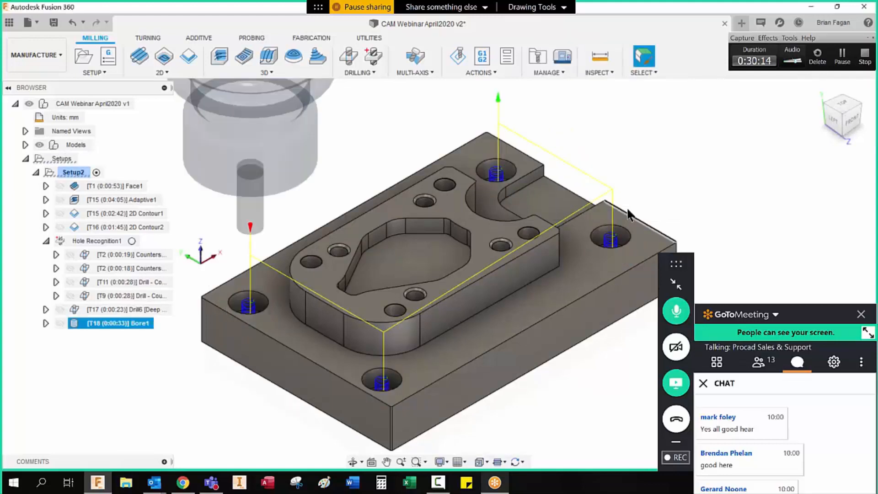
Look up the paired devices in the Windows Bluetooth settings and close the settings window
left_click(38, 488)
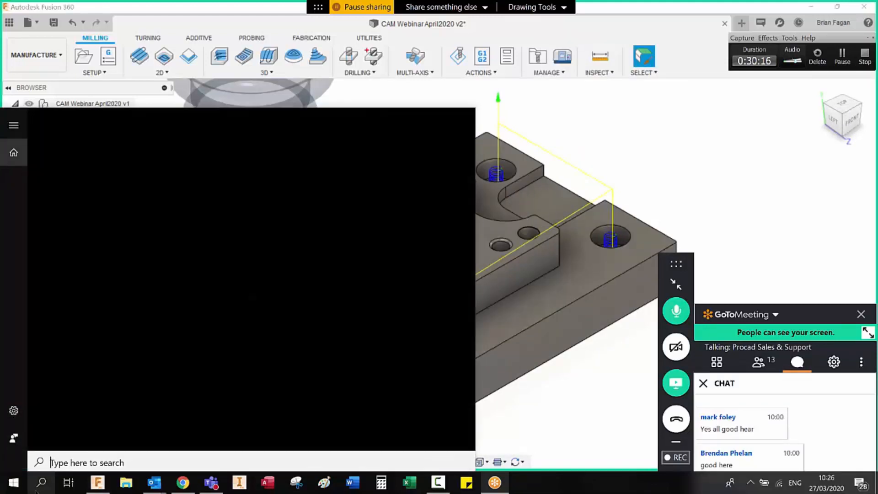
type("blue")
key("Return")
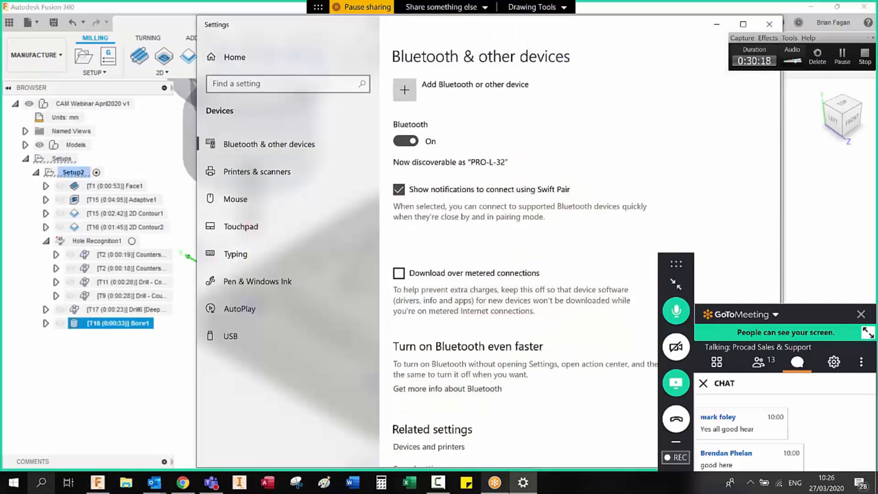
left_click_drag(668, 35, 425, 55)
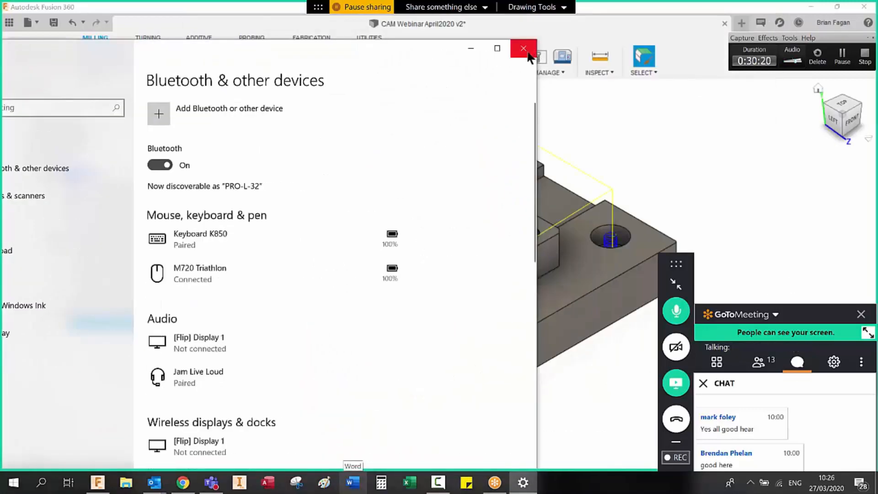
left_click(528, 54)
Simulate all of Setup2's operations at increased playback speed, inspect the machined stock, and close the simulation
left_click(816, 87)
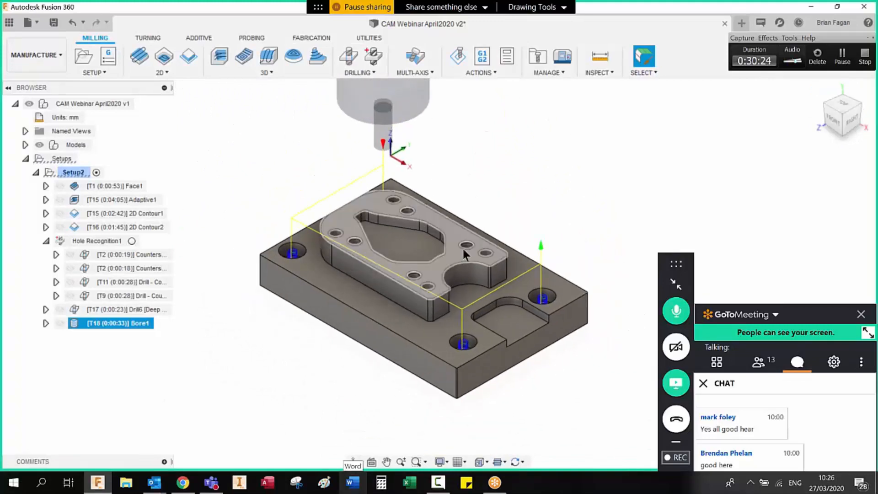
left_click(74, 173)
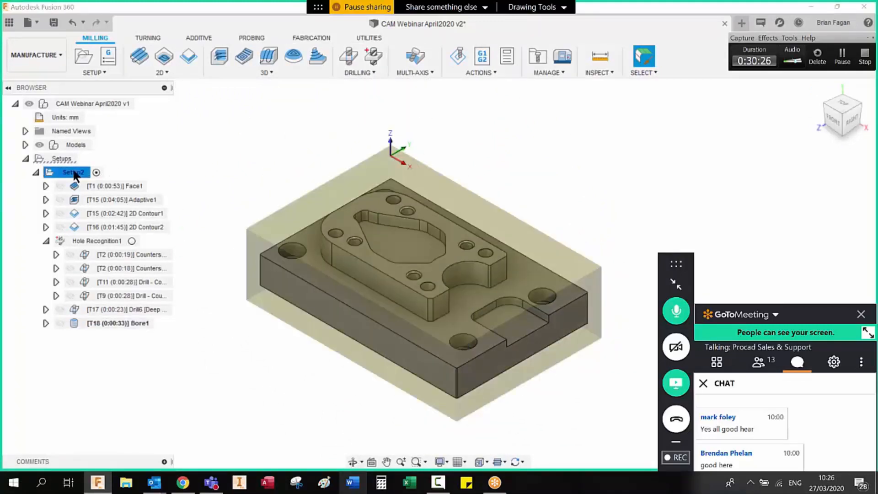
right_click(73, 172)
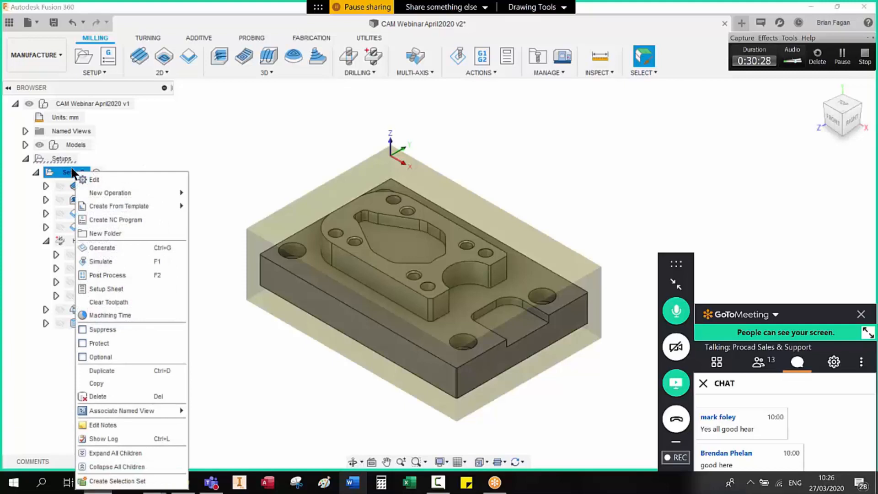
left_click(106, 260)
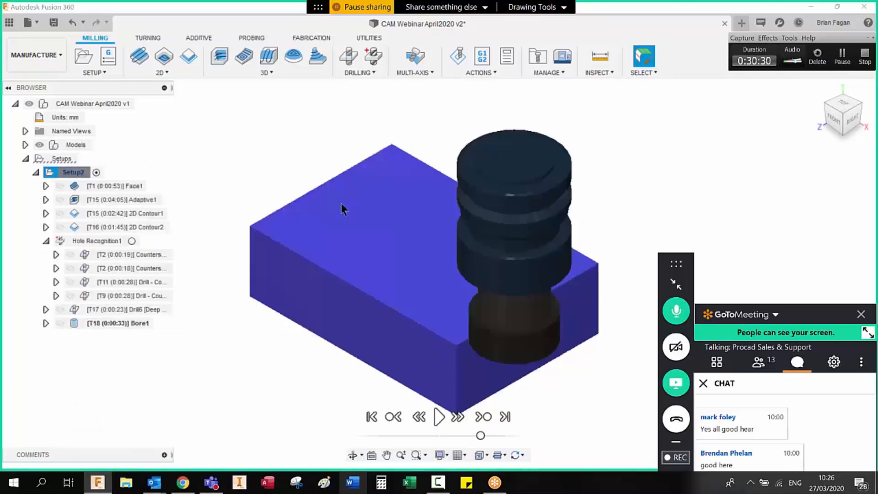
left_click(436, 418)
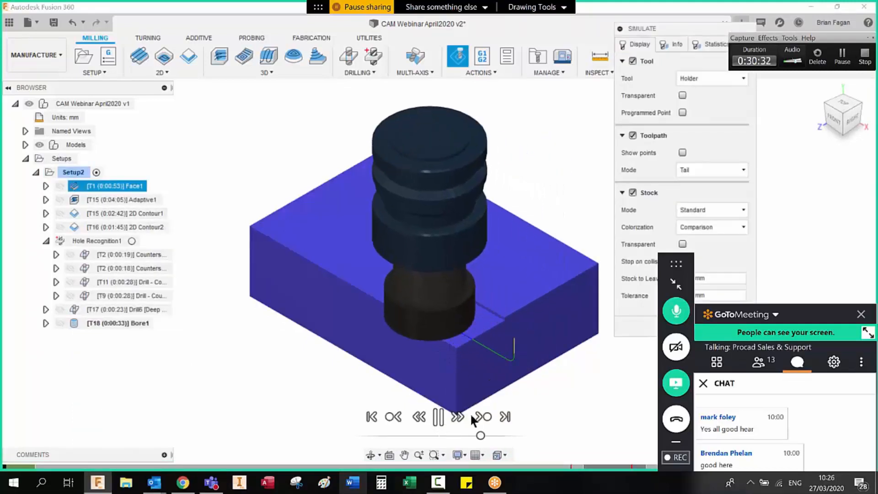
left_click_drag(482, 435, 502, 436)
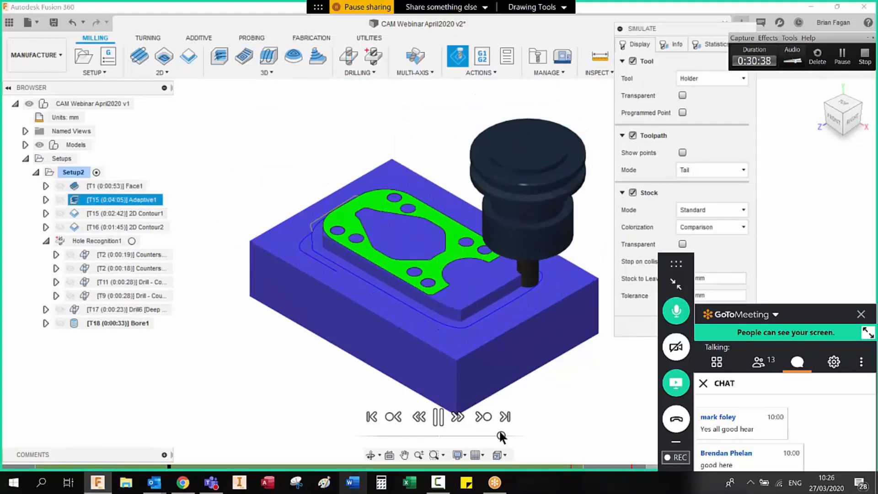
left_click_drag(499, 433, 511, 435)
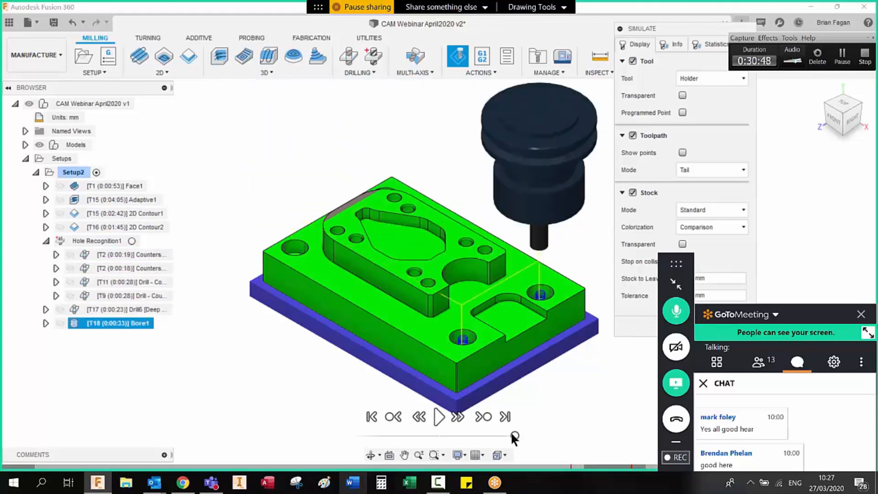
mouse_move(314, 299)
middle_mouse_down("shift")
mouse_move(364, 306)
mouse_move(309, 298)
middle_mouse_up("shift")
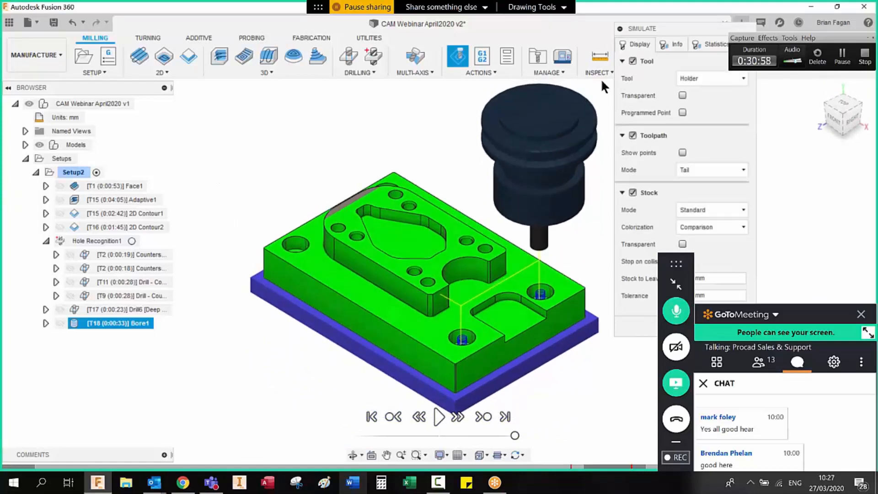
left_click_drag(691, 24, 371, 31)
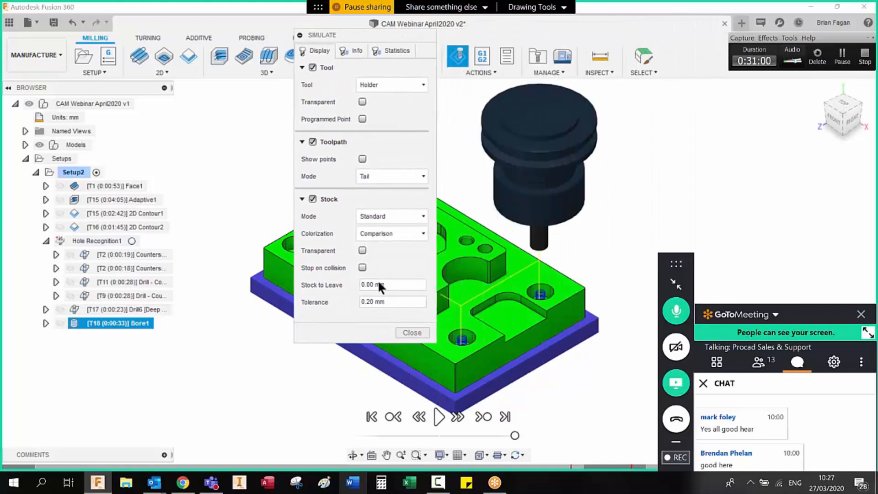
left_click(411, 332)
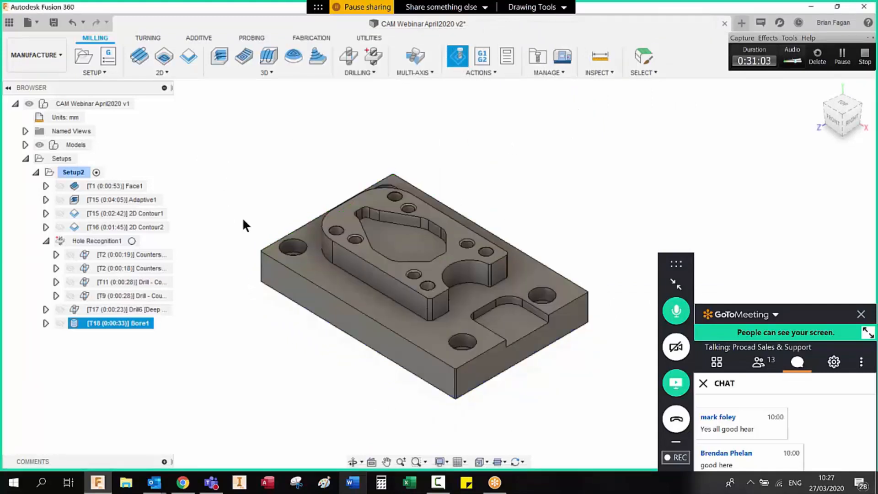
Start post-processing Setup2 and filter the post configurations to the Haas Automation vendor
left_click(81, 174)
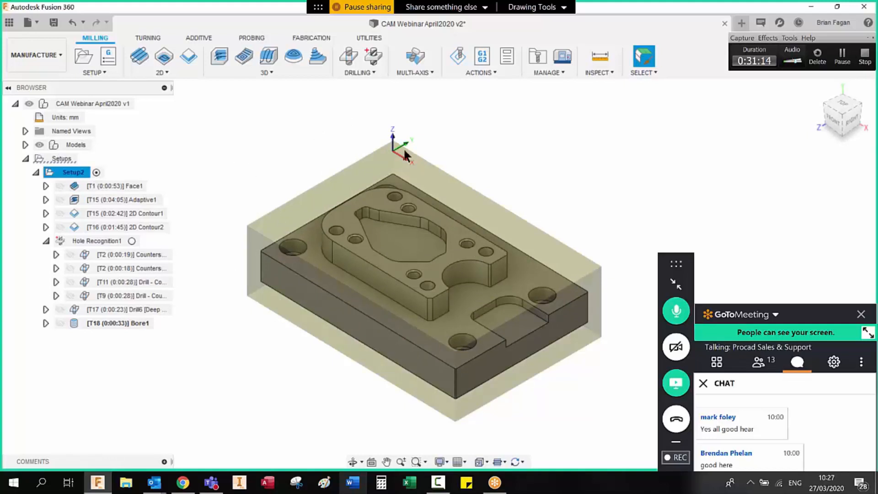
left_click(481, 55)
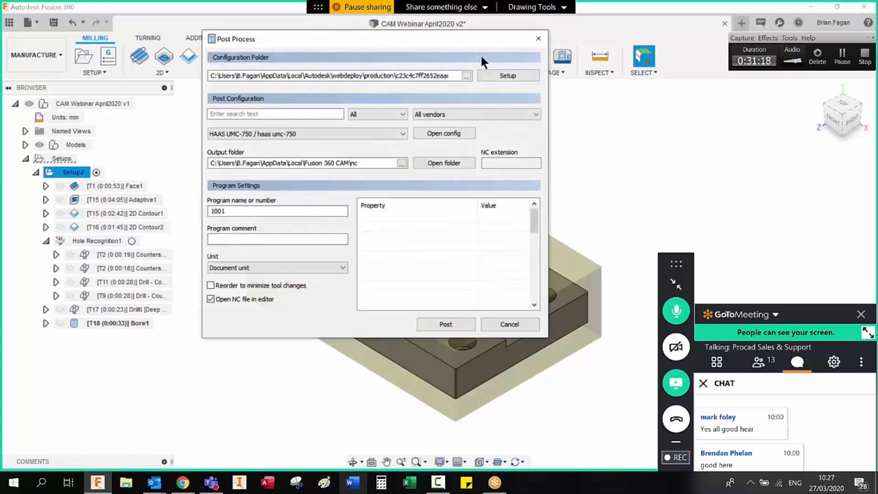
left_click_drag(453, 35, 440, 29)
left_click(396, 103)
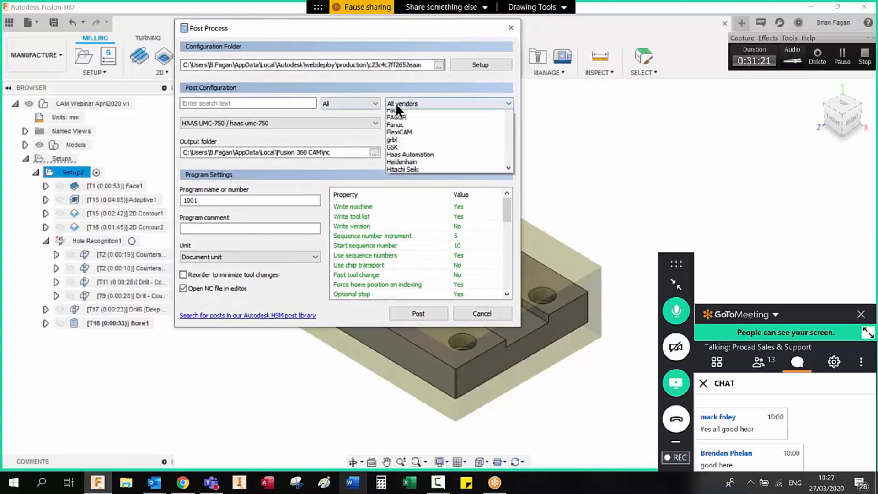
left_click(411, 99)
left_click(411, 97)
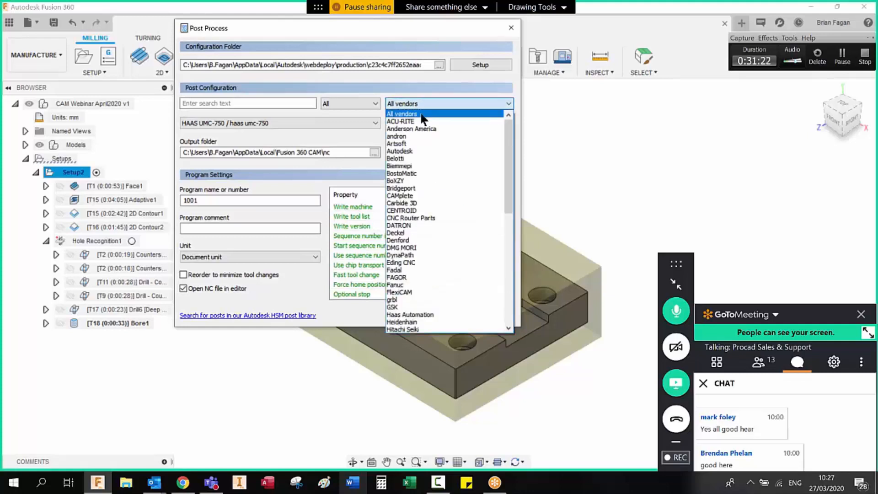
scroll(429, 199, "down", 6)
scroll(430, 207, "down", 4)
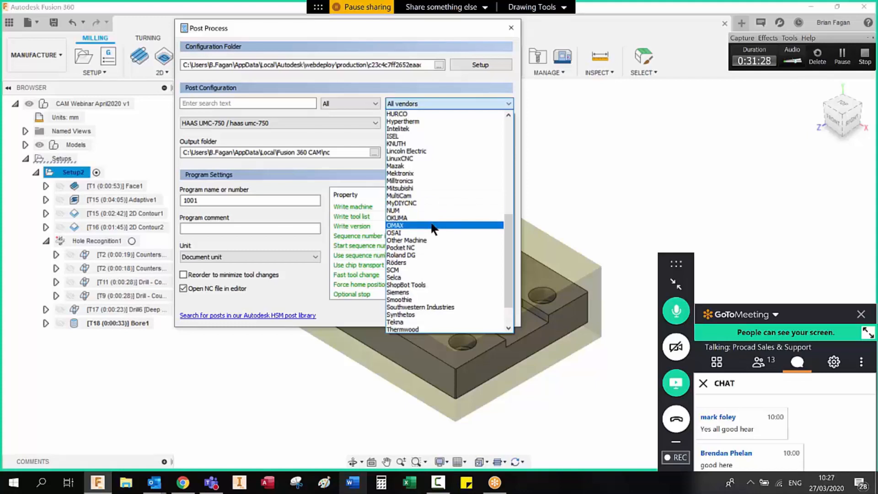
scroll(432, 227, "up", 7)
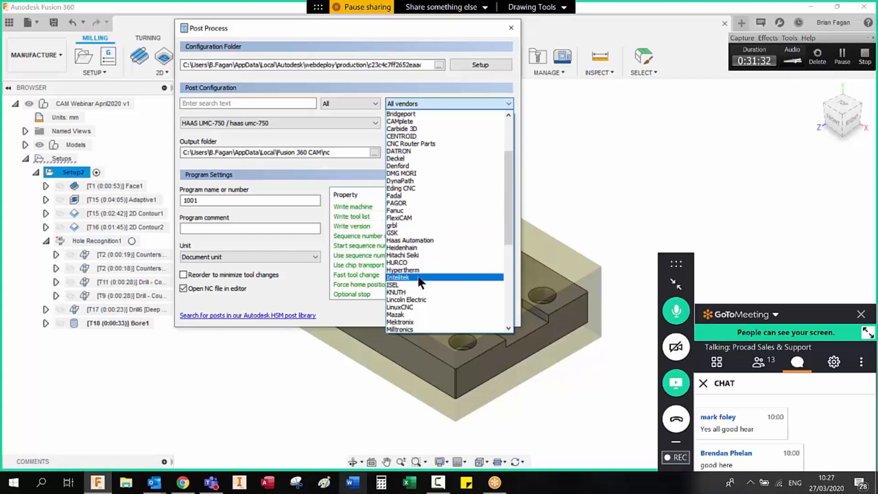
left_click(418, 240)
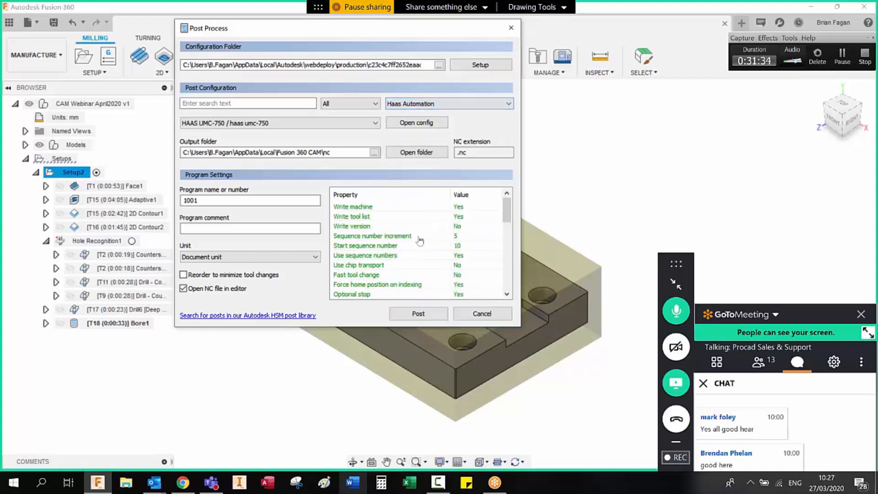
Filter the posts to Milling and choose the HAAS UMC-750 / haas umc-750 post configuration
left_click(362, 104)
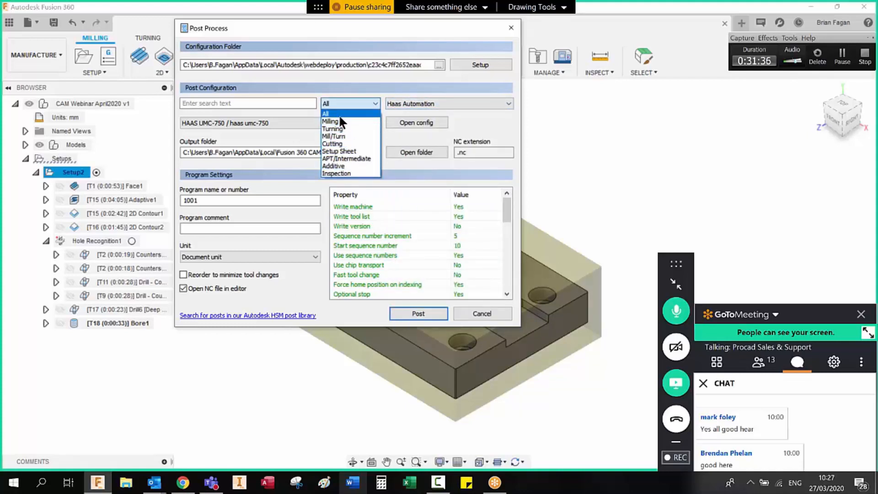
left_click(341, 122)
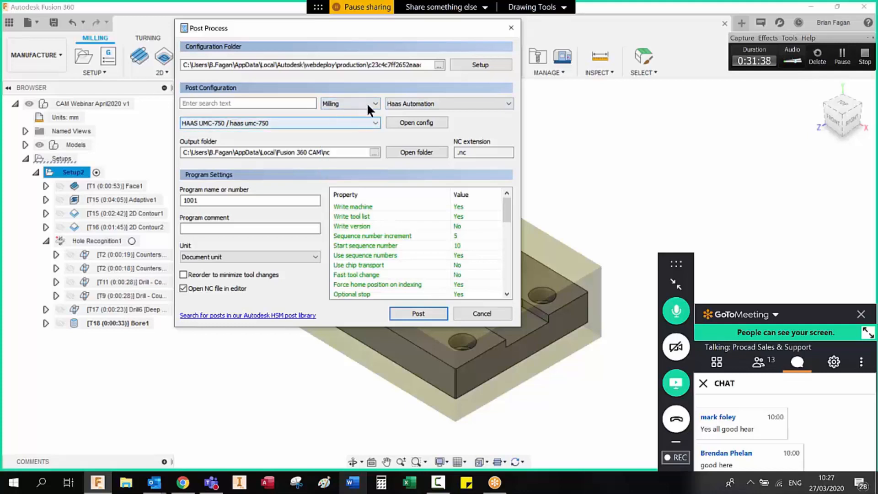
left_click(405, 104)
left_click(406, 108)
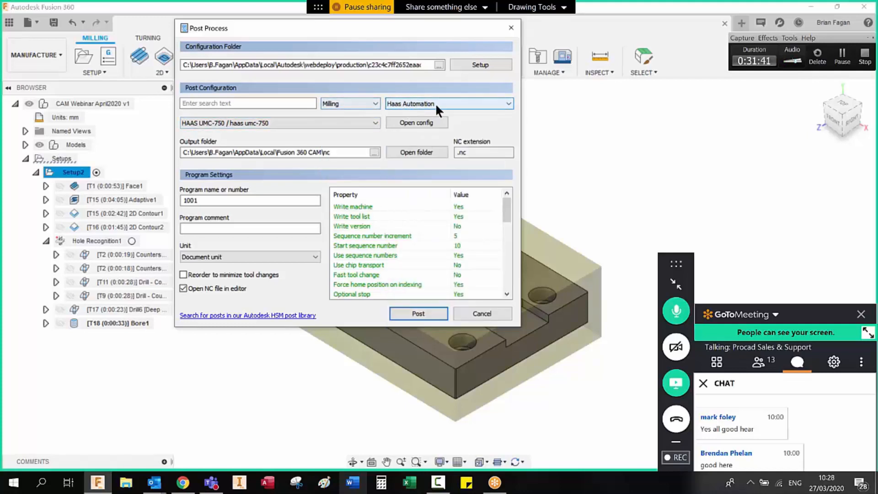
left_click(257, 123)
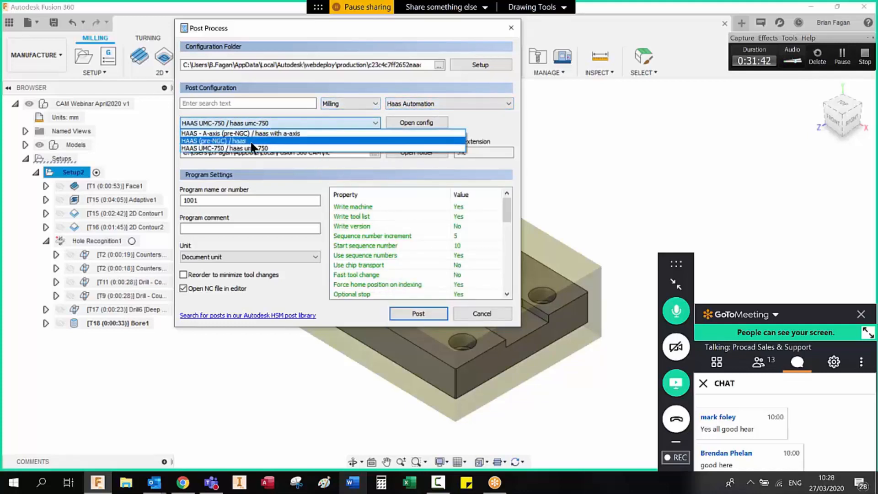
left_click(237, 148)
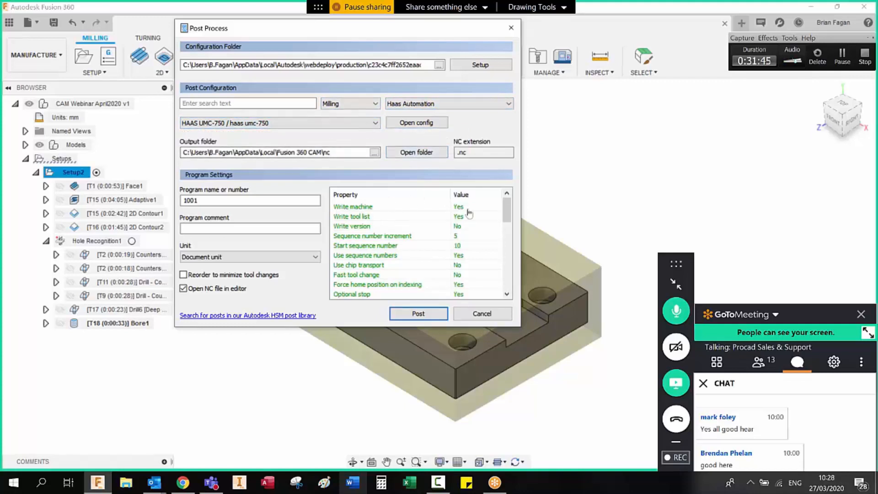
Post the program as 1001.nc in the Fusion 360 CAM nc folder, replacing the existing file
mouse_move(504, 217)
left_mouse_down()
mouse_move(507, 254)
mouse_move(511, 210)
mouse_move(511, 275)
mouse_move(509, 211)
left_mouse_up()
left_click(416, 314)
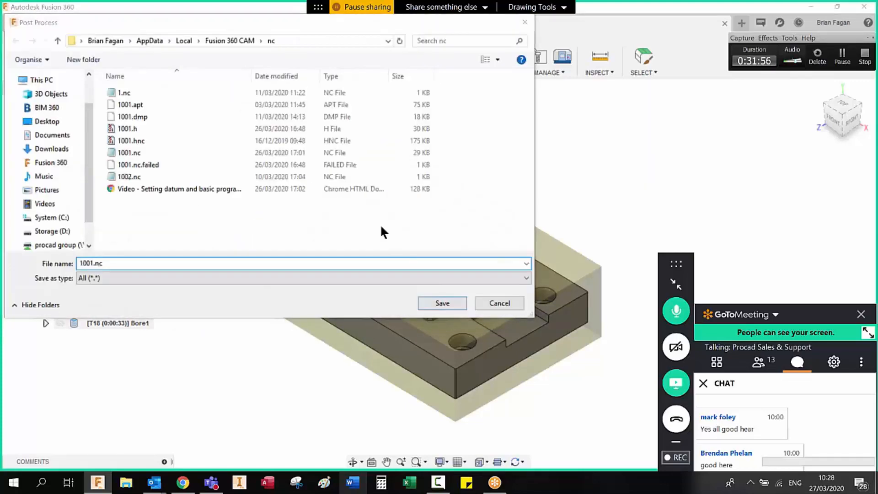
left_click(444, 304)
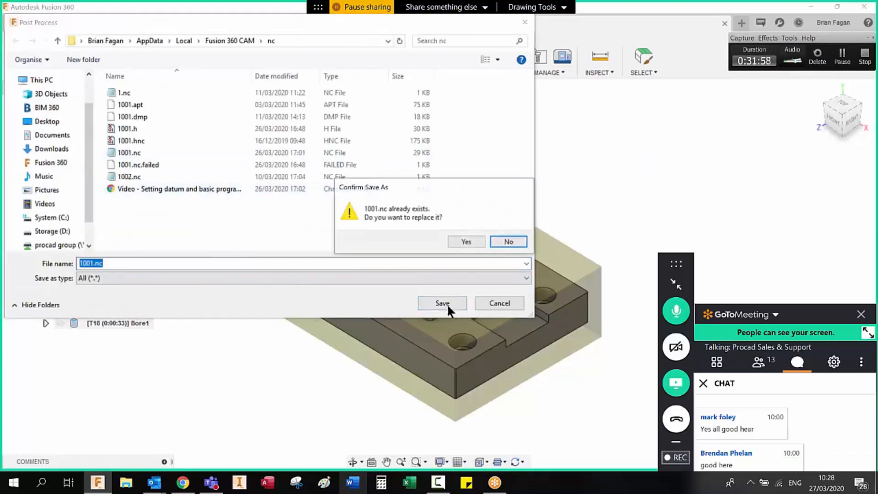
left_click(465, 242)
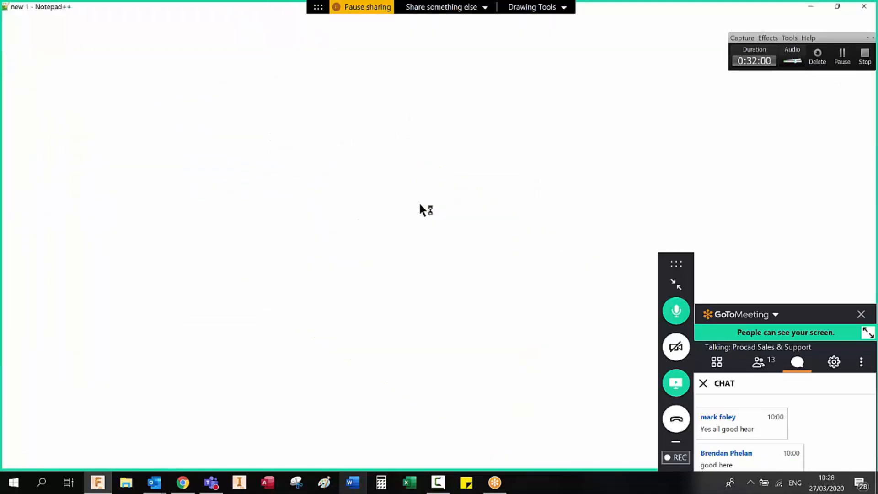
Review the posted 1001.nc code in Notepad++ from the program header into the toolpath moves, and return to Fusion 360
left_click(212, 255)
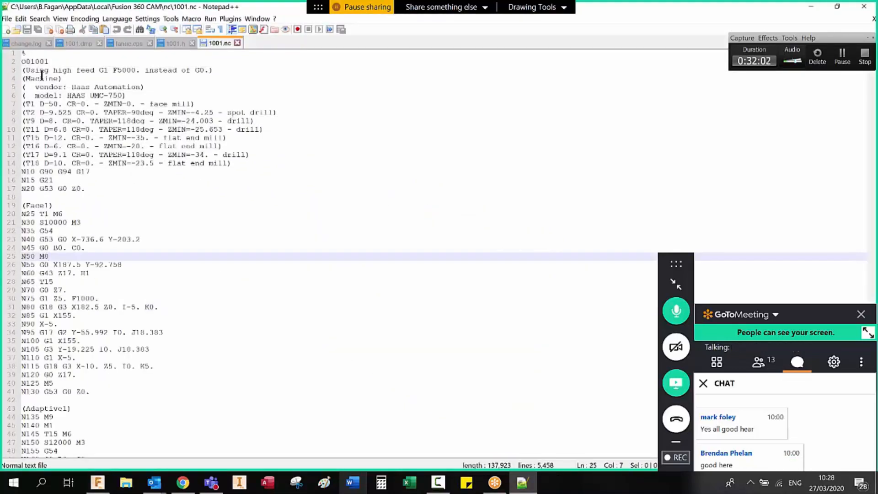
left_click_drag(23, 53, 86, 307)
scroll(87, 320, "down", 20)
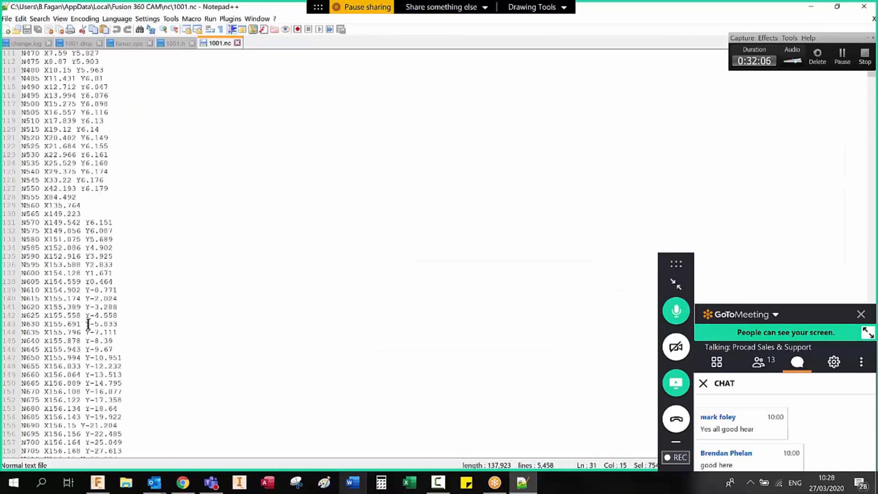
scroll(88, 323, "down", 20)
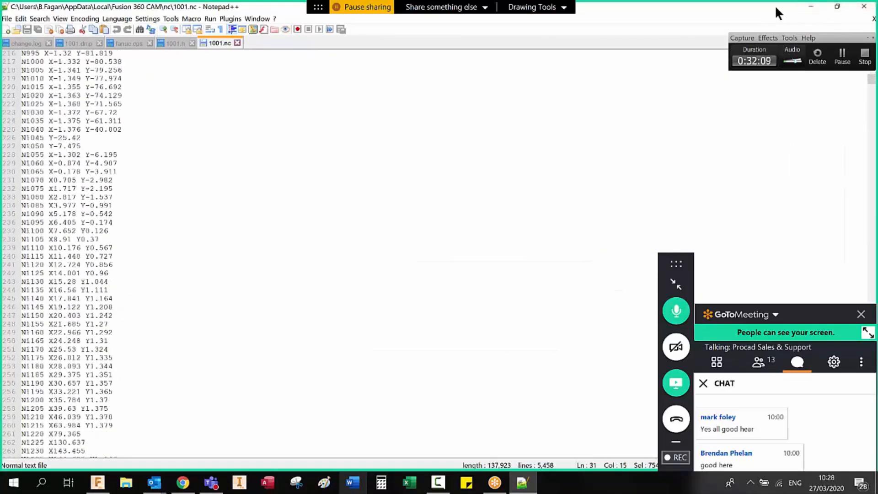
left_click_drag(774, 14, 459, 66)
Generate a setup sheet for Setup2 in the nc output folder
left_click(503, 59)
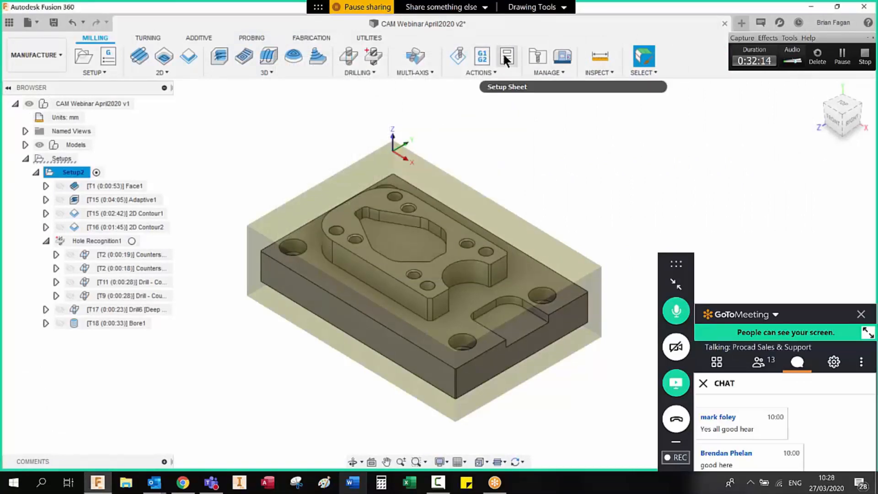
left_click(504, 55)
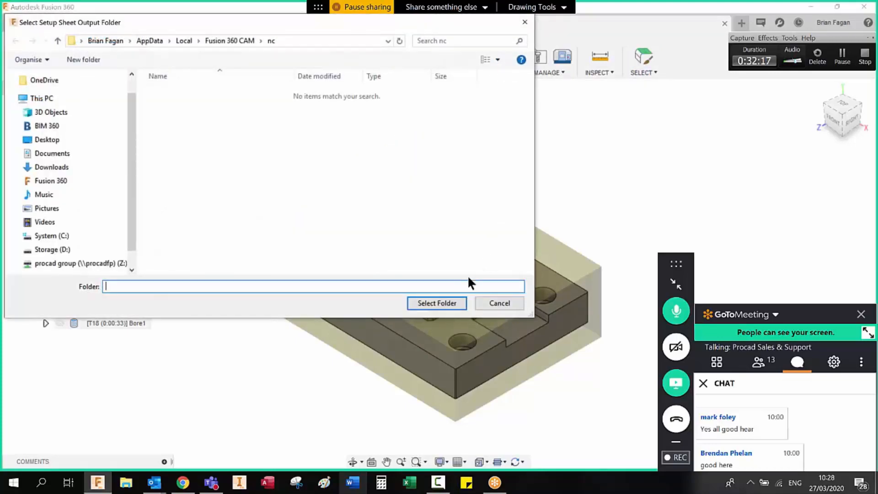
left_click(436, 302)
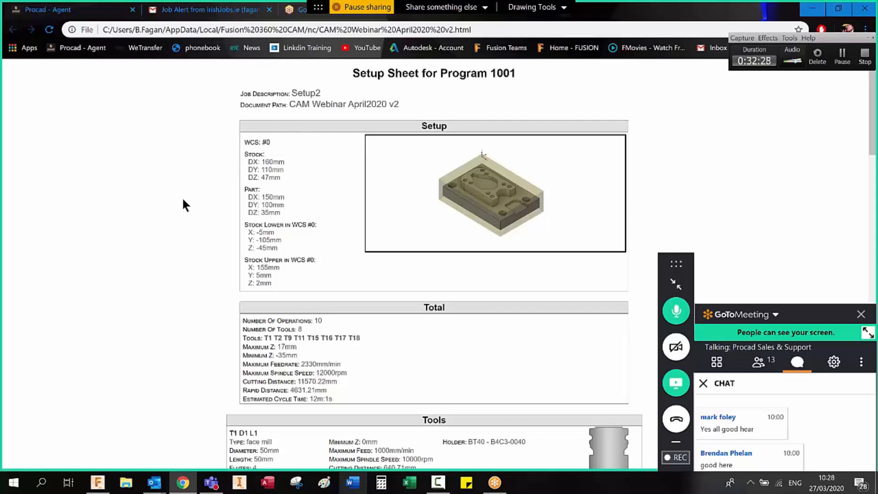
Examine the setup sheet's stock, tool and operation details in the browser, and switch back to Fusion 360
scroll(182, 203, "down", 4)
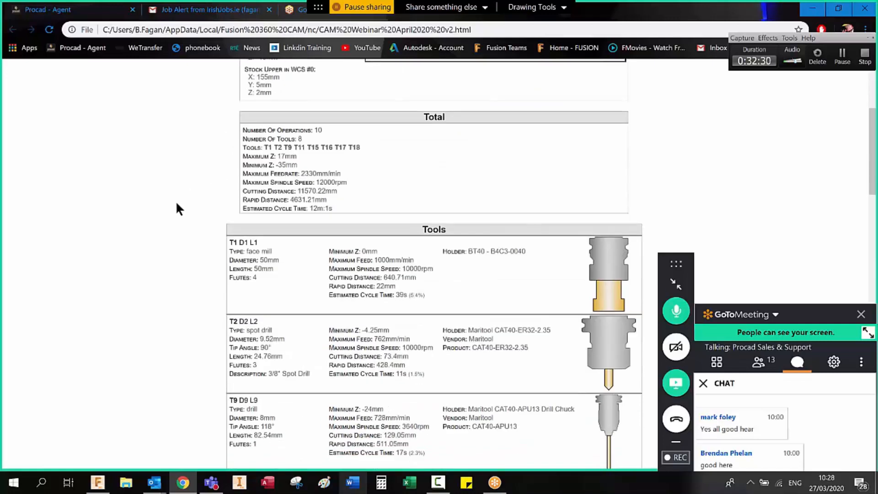
scroll(175, 201, "down", 2)
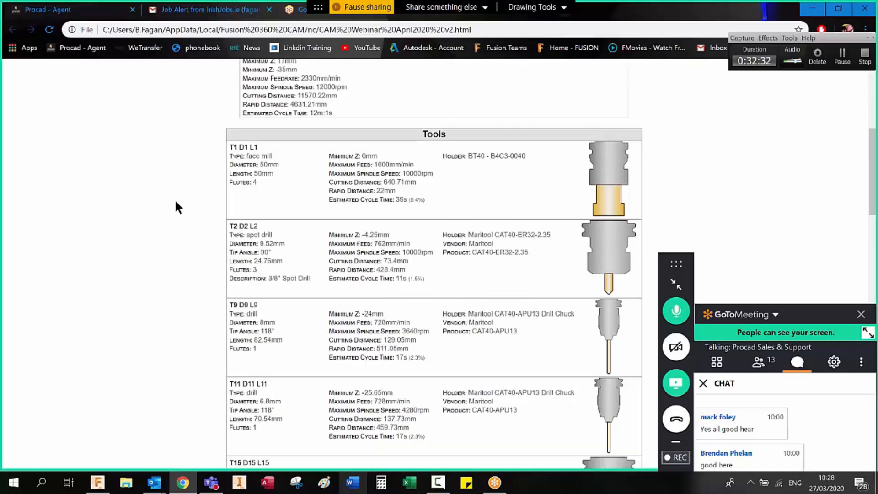
scroll(176, 204, "down", 2)
scroll(176, 207, "up", 2)
scroll(234, 194, "down", 8)
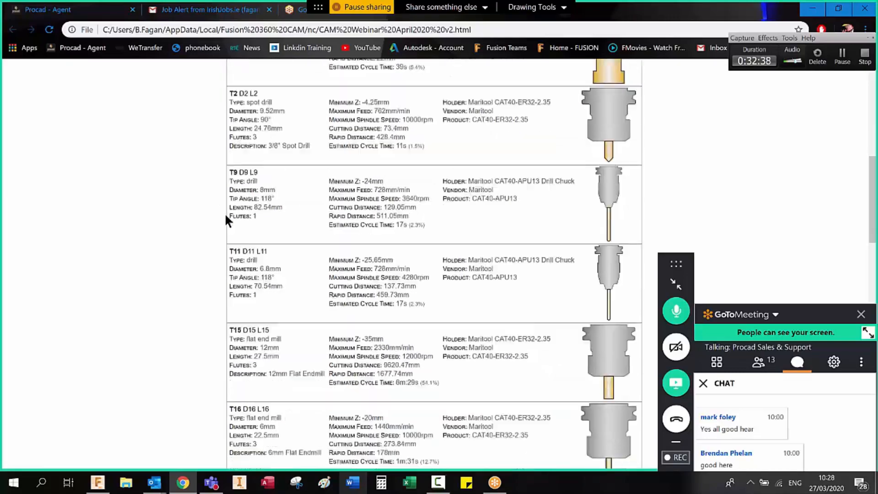
scroll(219, 228, "down", 15)
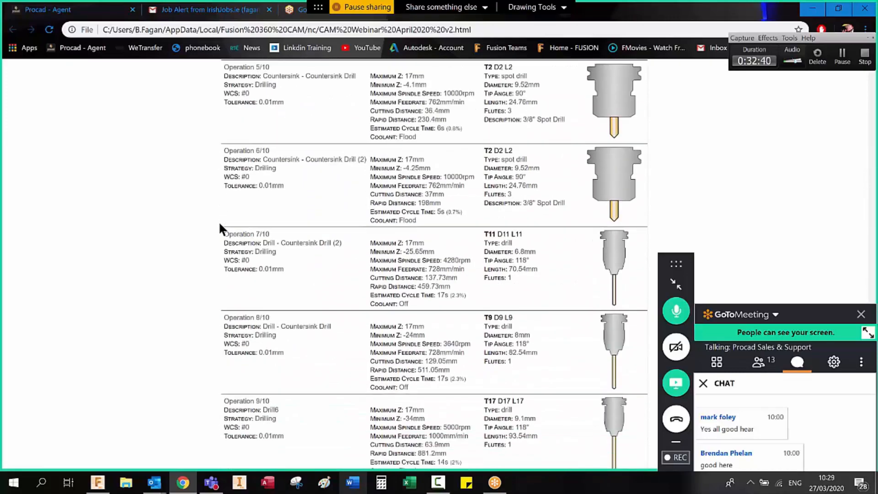
scroll(353, 346, "up", 18)
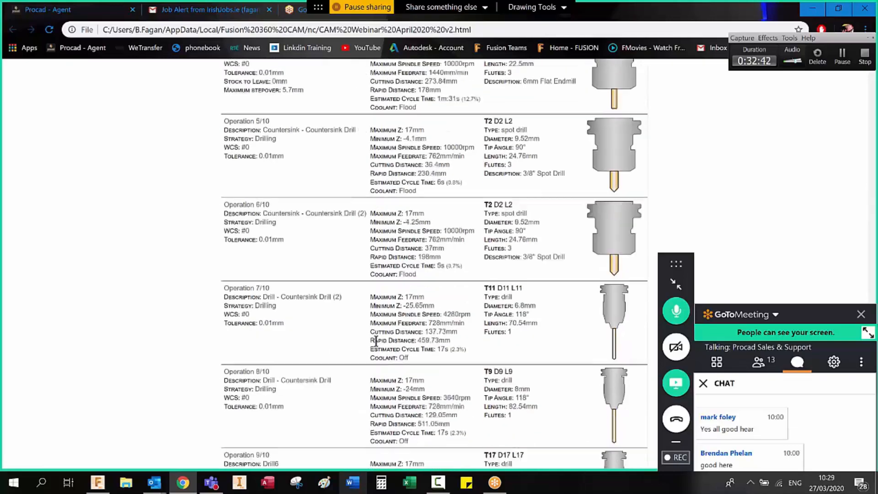
scroll(373, 338, "up", 12)
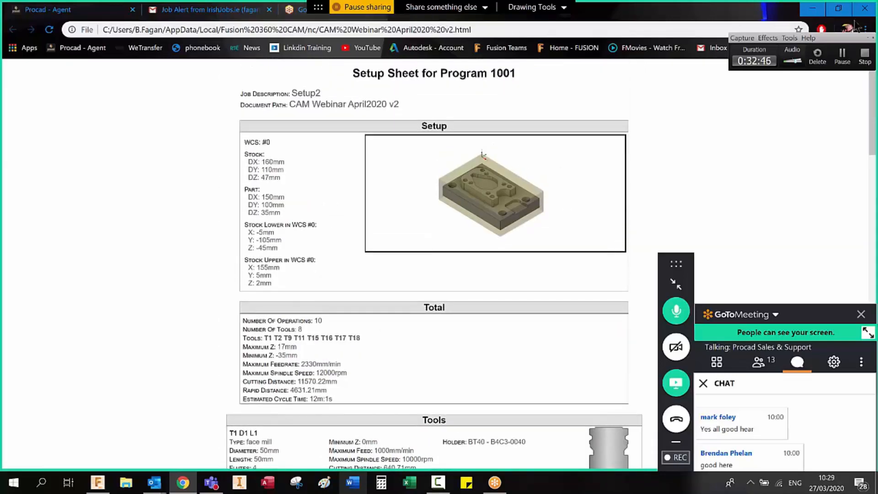
left_click(103, 482)
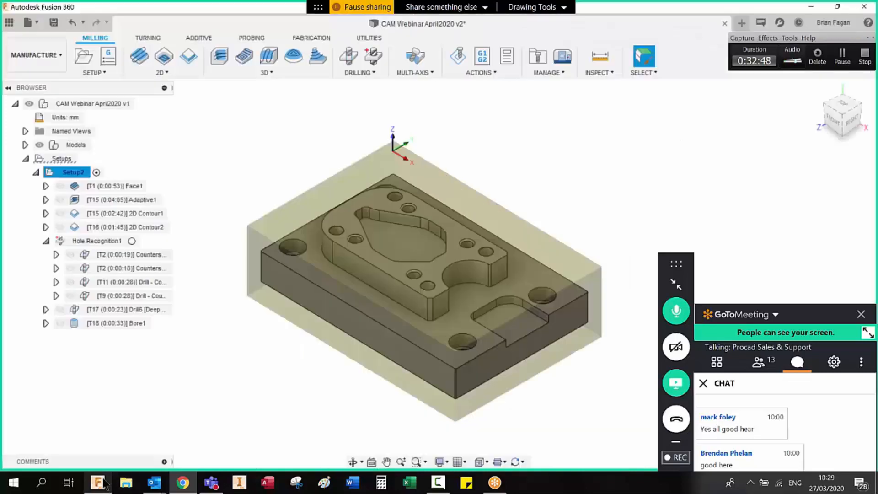
left_click(275, 144)
scroll(288, 170, "down", 2)
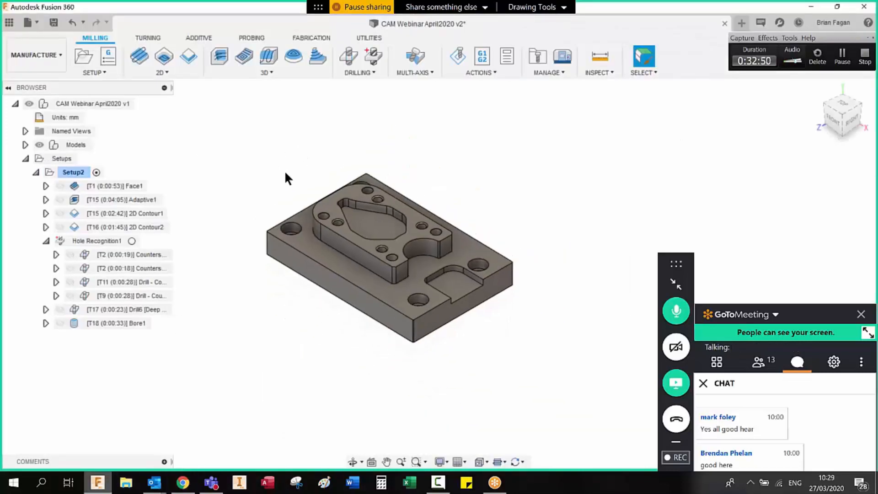
scroll(420, 320, "up", 1)
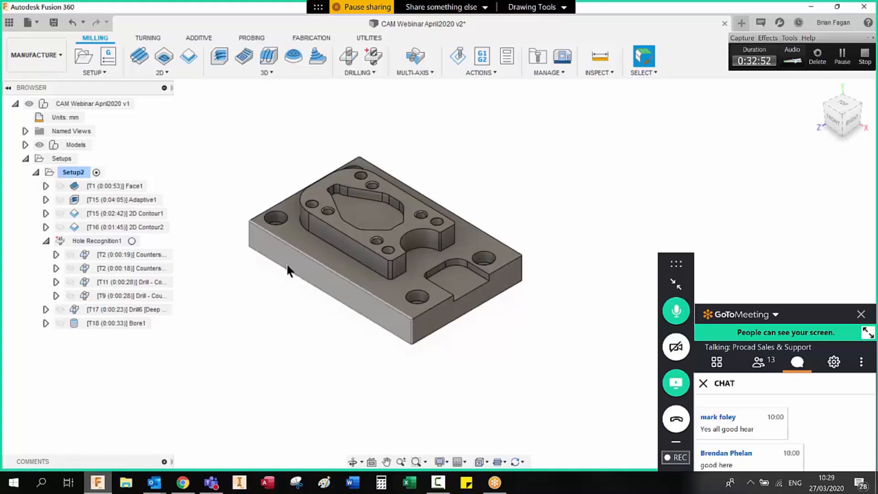
scroll(311, 340, "down", 3)
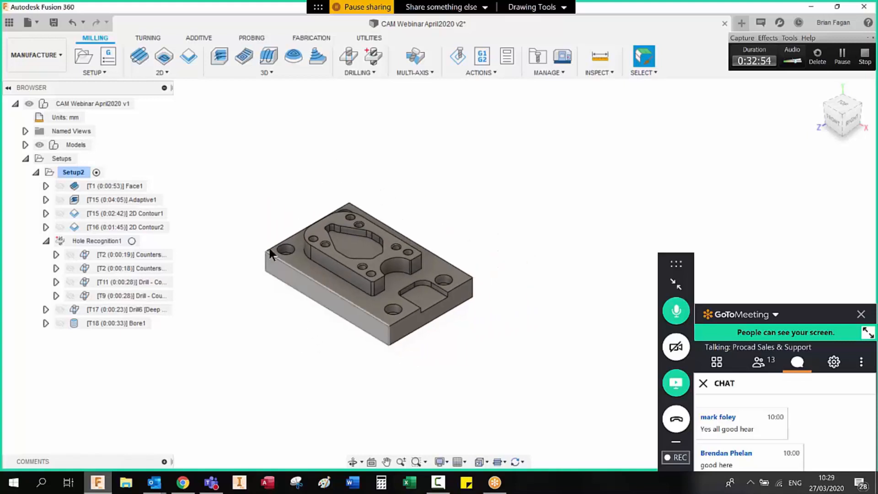
scroll(270, 253, "up", 2)
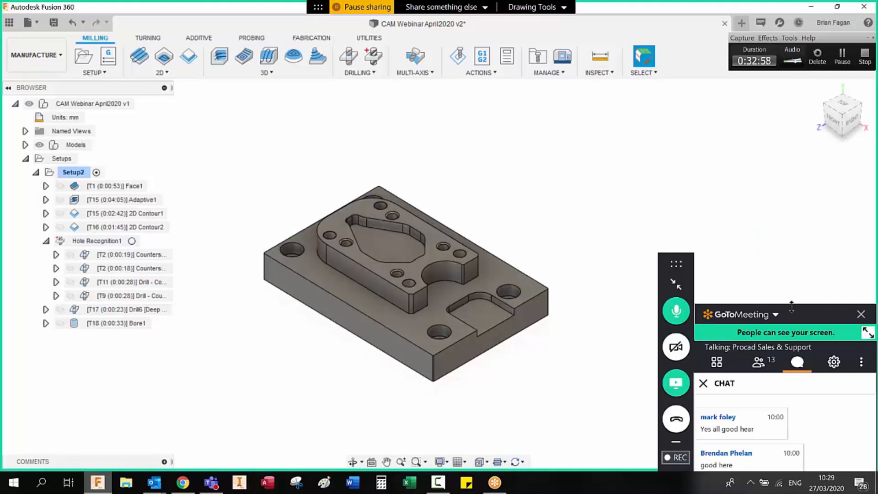
left_click_drag(791, 307, 806, 402)
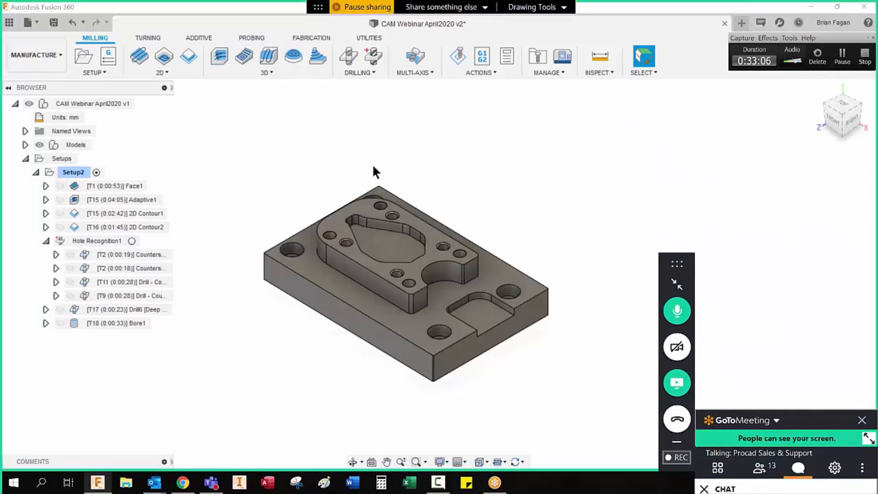
Switch to the Design workspace and unisolate the 2D Strategies - Complete component to bring back the vise and clamps
scroll(227, 203, "down", 4)
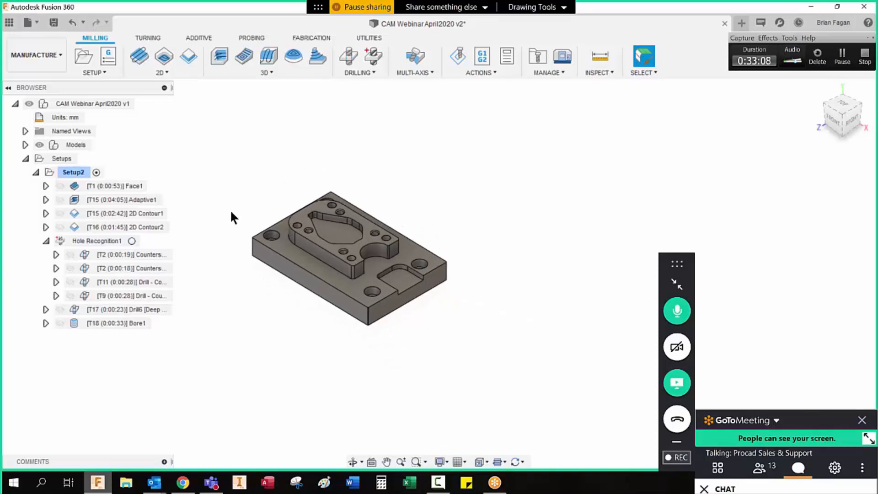
scroll(230, 211, "up", 4)
left_click(21, 56)
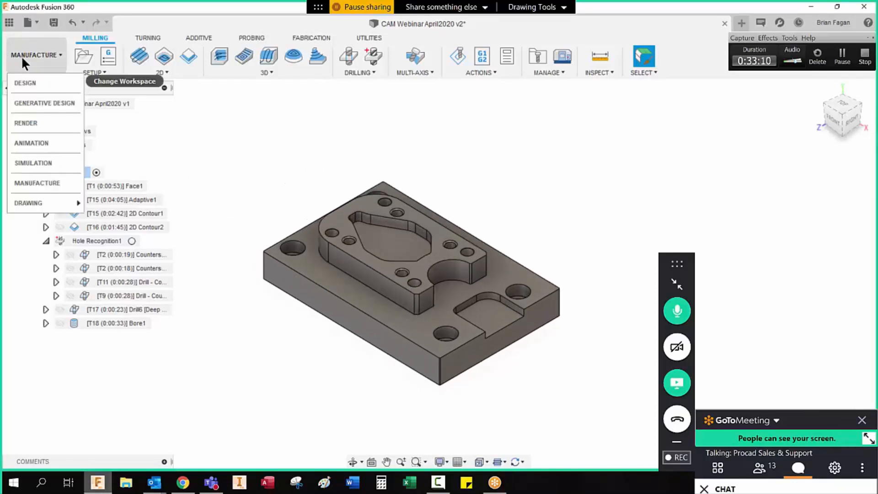
left_click(39, 82)
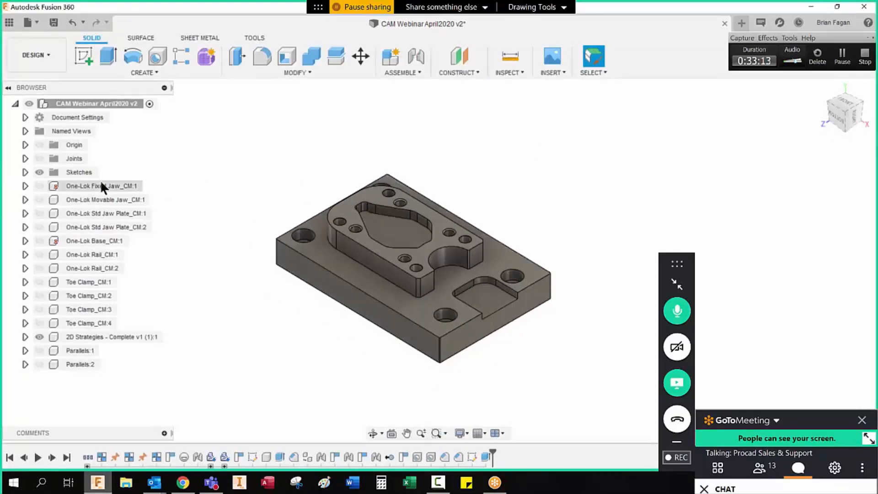
left_click(82, 336)
right_click(83, 337)
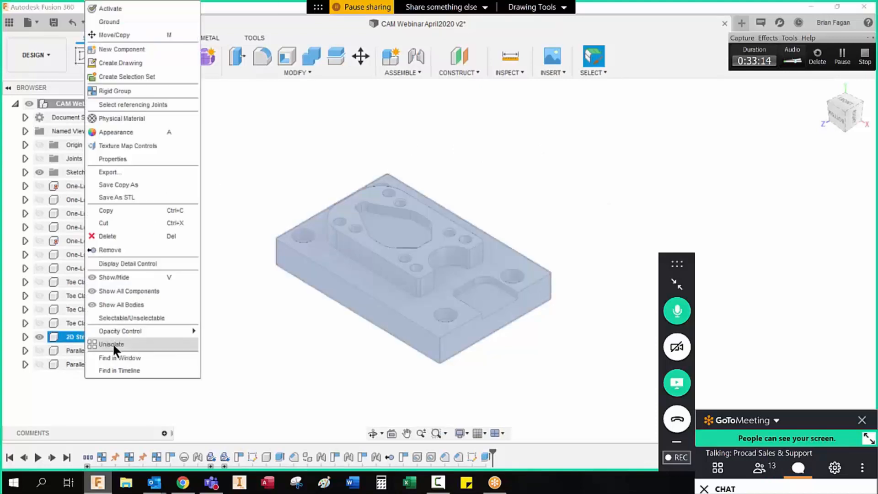
left_click(112, 344)
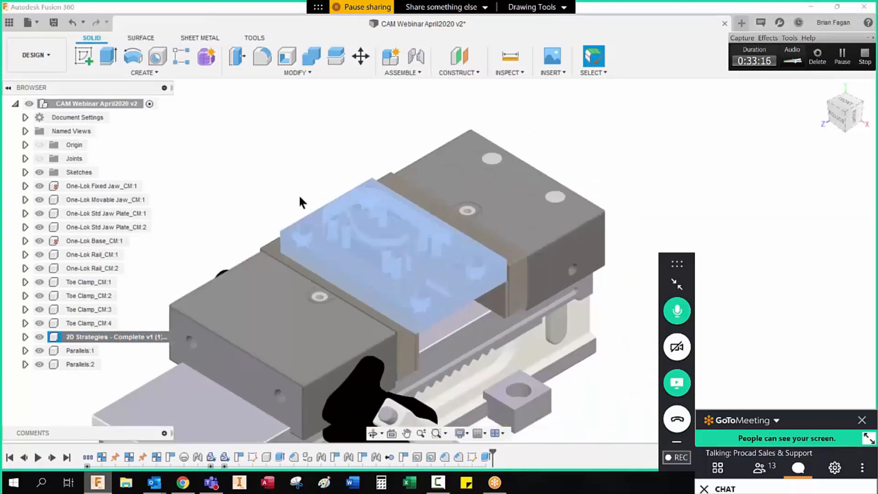
Return to the Manufacture workspace and inspect the plate clamped in the vise from several angles
left_click(40, 55)
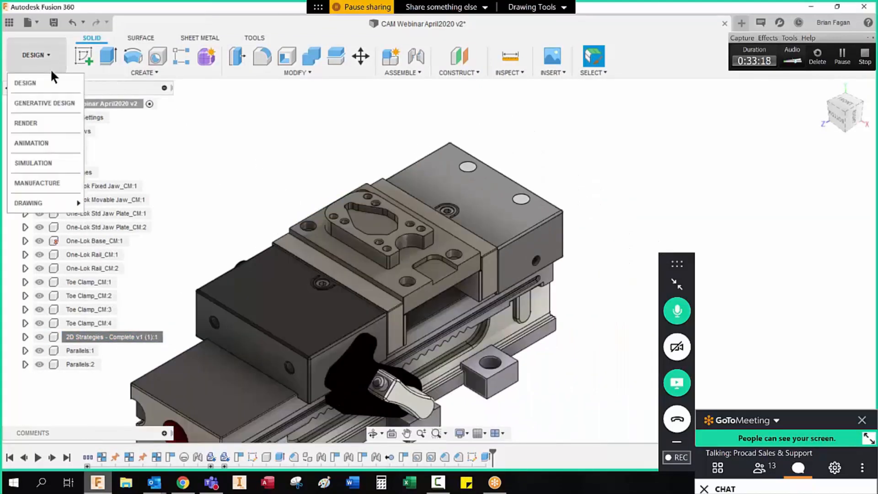
left_click(38, 182)
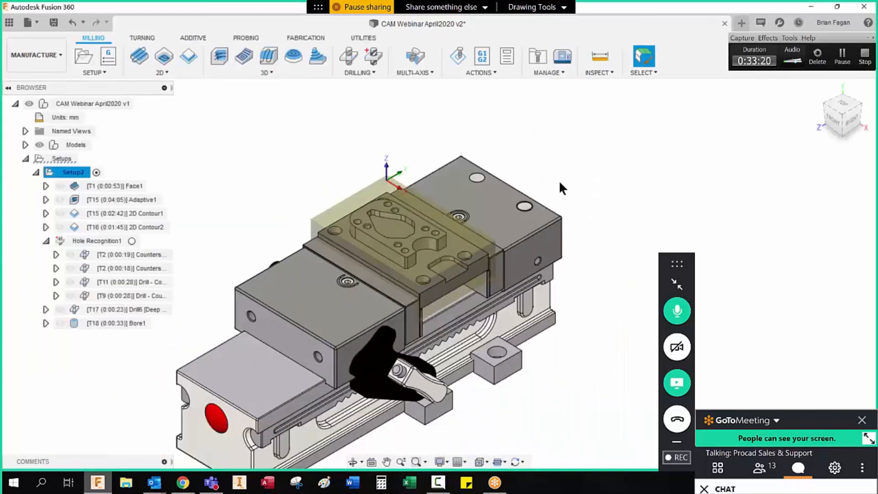
middle_click_drag(297, 188, 417, 230, "shift")
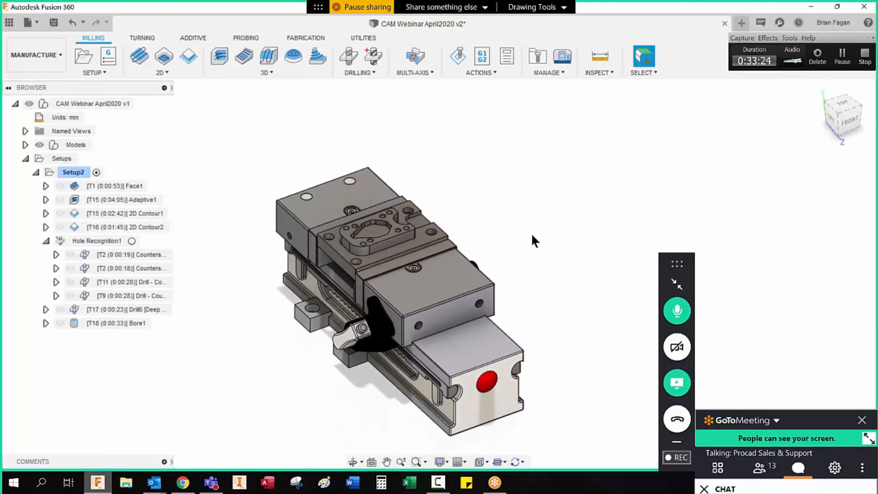
scroll(459, 250, "up", 2)
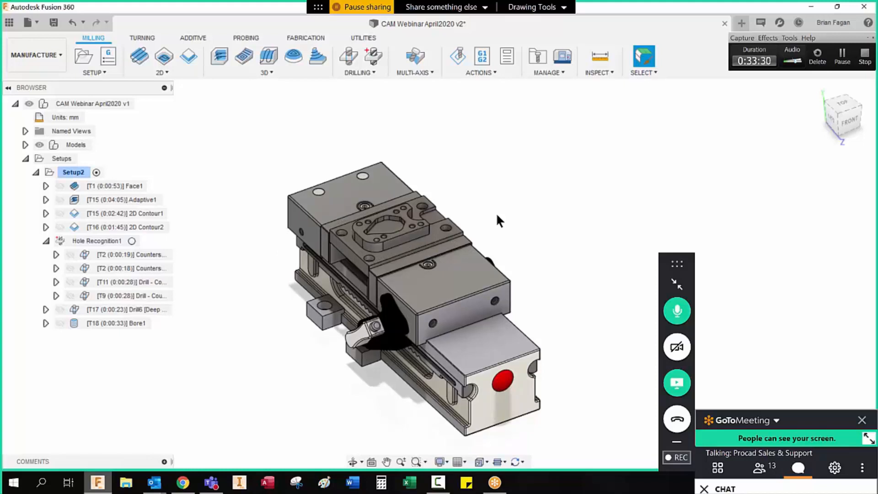
middle_click_drag(513, 228, 464, 225, "shift")
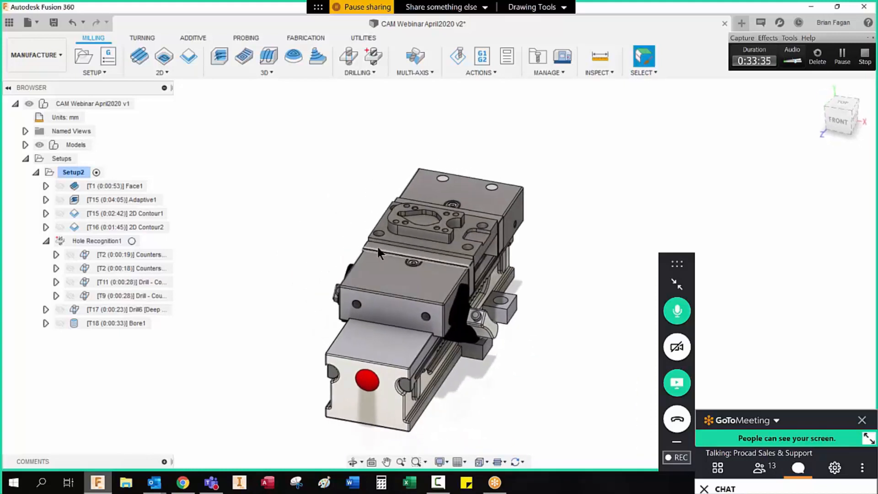
middle_click_drag(377, 245, 364, 253, "shift")
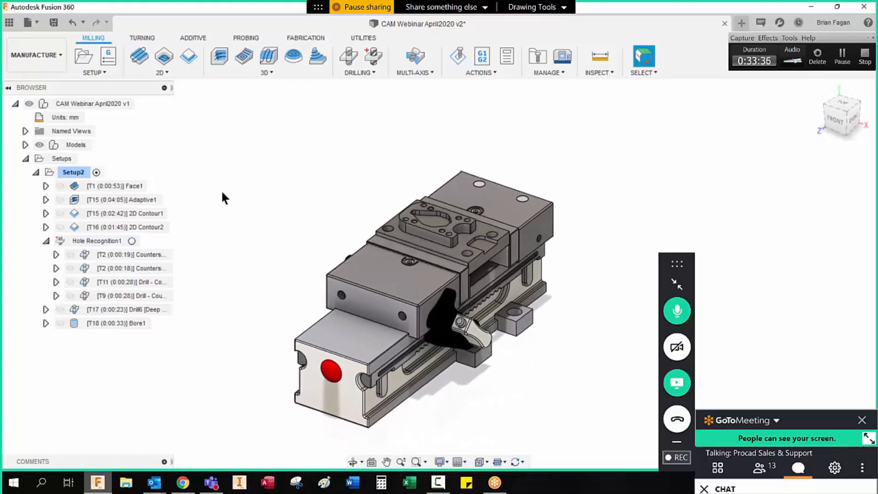
Edit Setup2 to enable Fixture and assign the two jaw plates, fixed jaw and movable jaw as fixture bodies
left_click(81, 172)
right_click(79, 173)
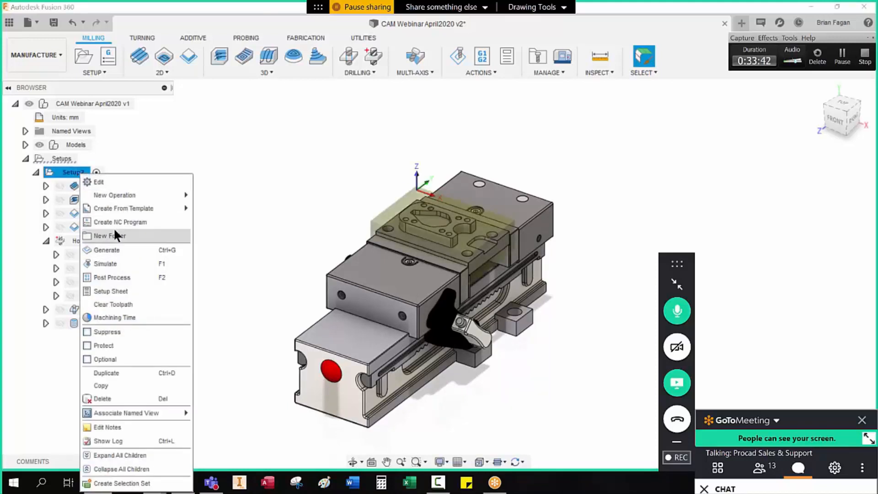
left_click(110, 181)
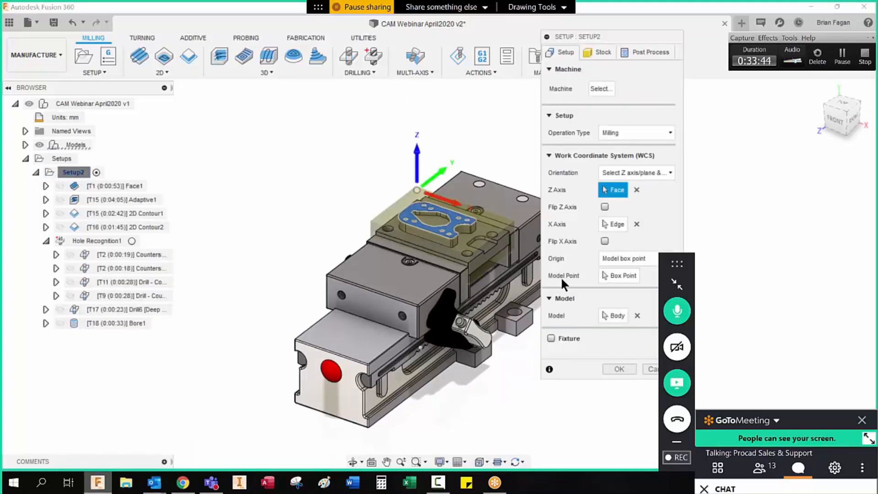
left_click(551, 338)
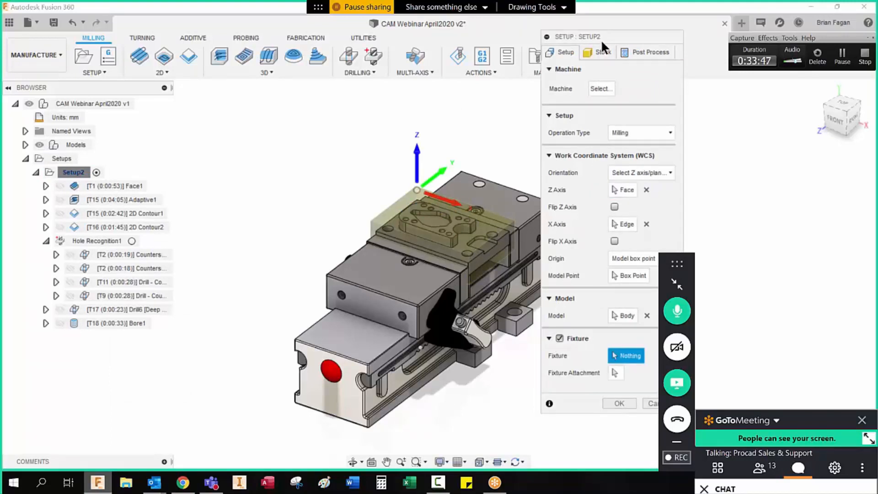
left_click_drag(602, 40, 211, 4)
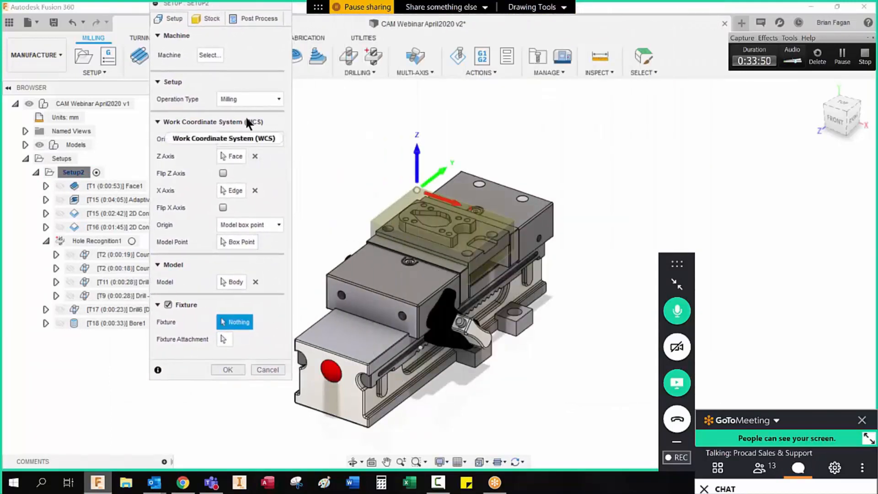
left_click(447, 262)
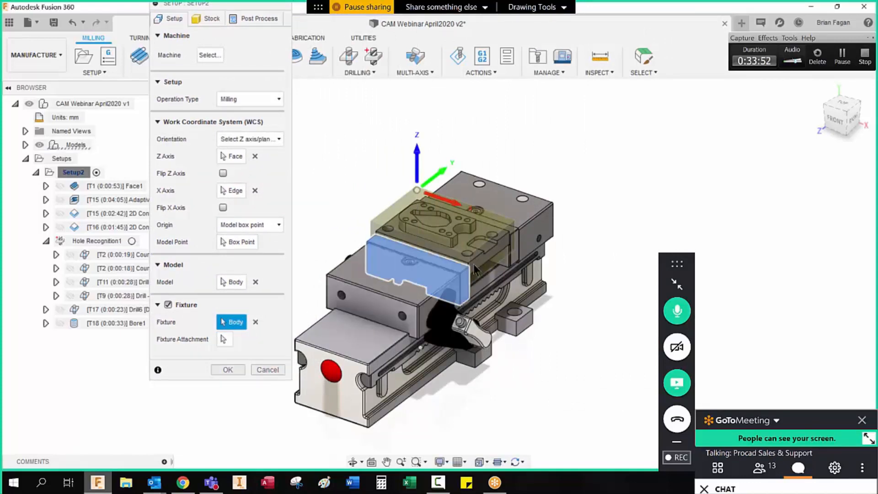
left_click(515, 251)
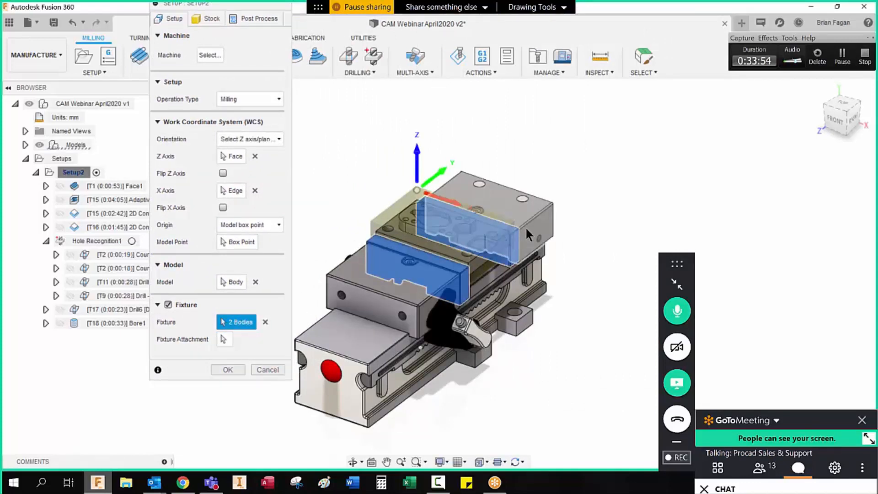
left_click(525, 227)
left_click(455, 332)
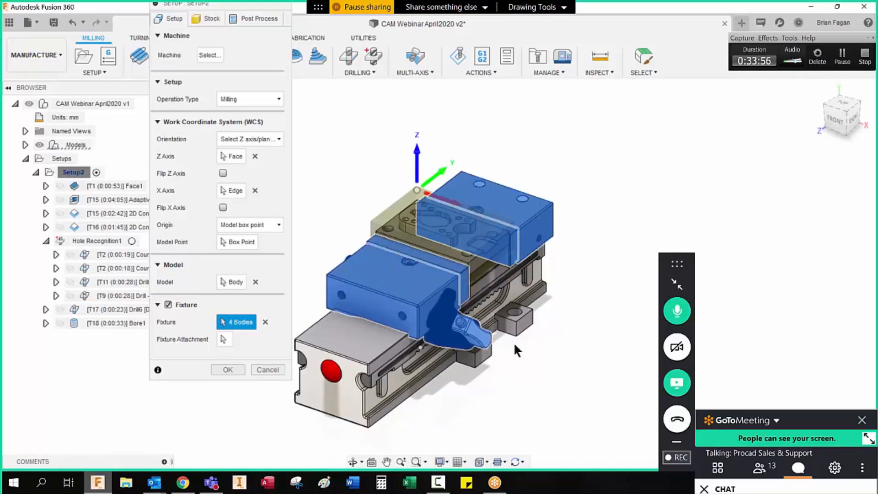
left_click(223, 371)
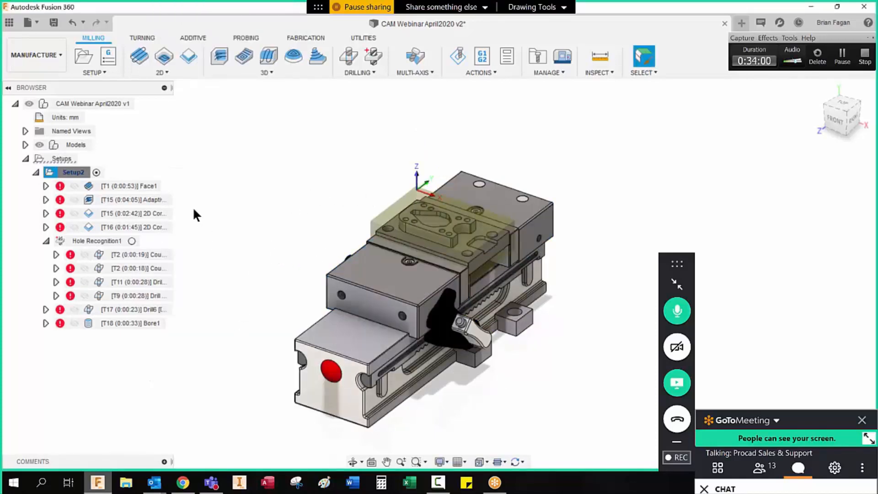
Regenerate all outdated toolpaths in Setup2
right_click(75, 170)
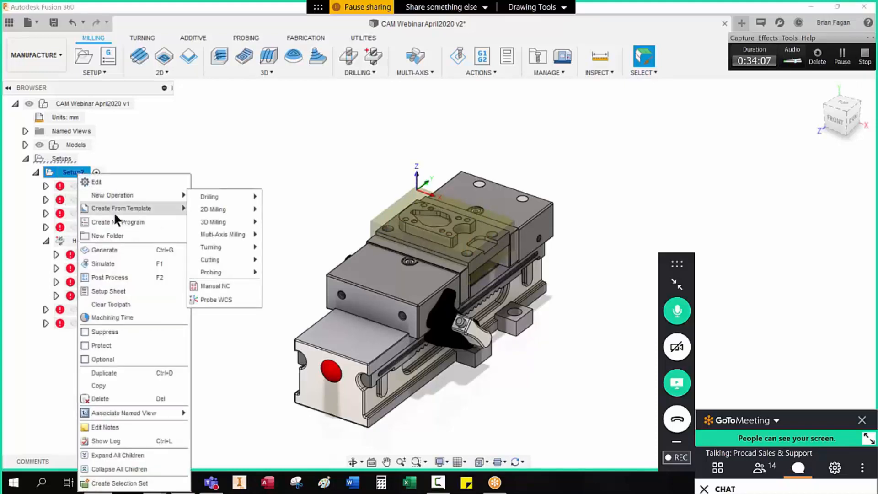
left_click(122, 246)
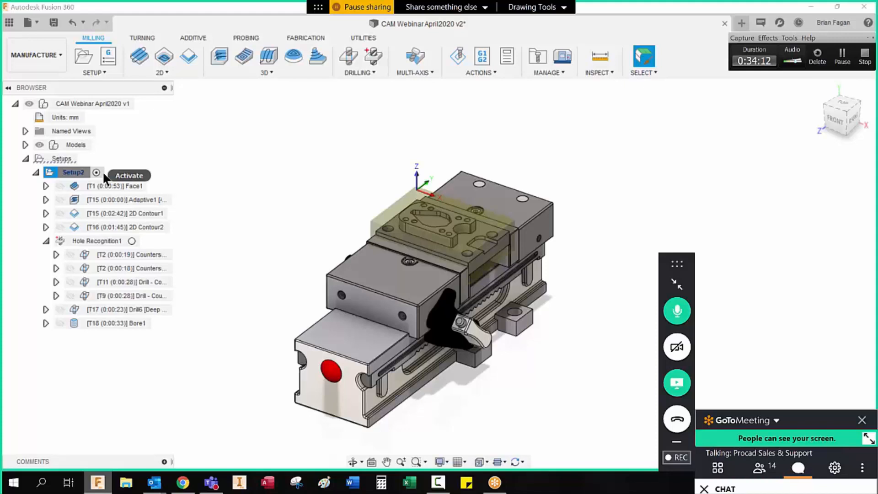
right_click(71, 172)
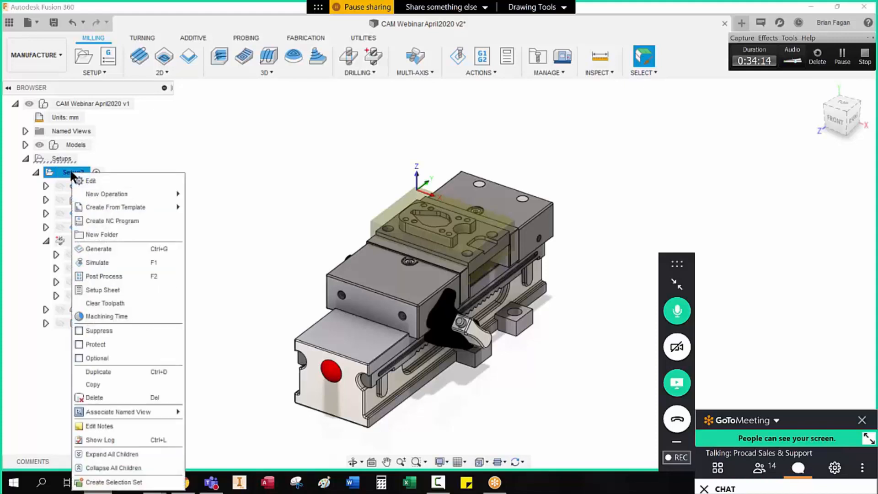
left_click(107, 248)
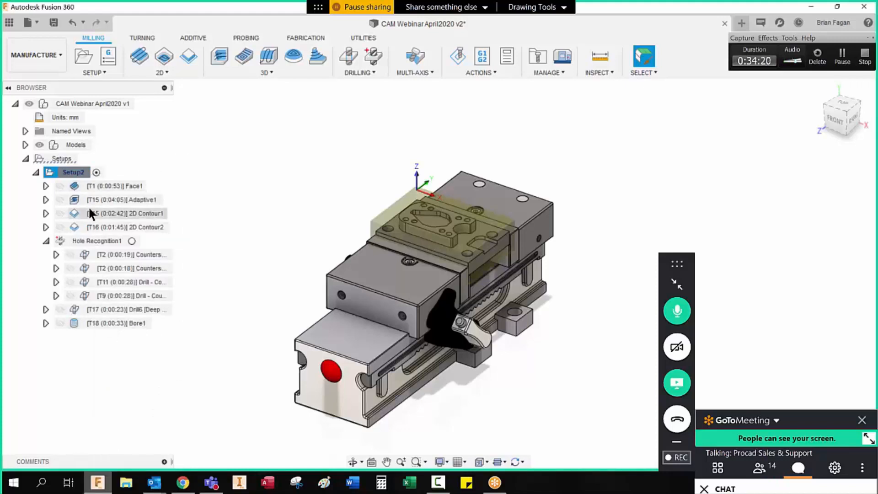
Simulate Setup2's toolpaths with the vise shown, examine the machined stock between the jaws, and close the simulation
right_click(76, 177)
left_click(106, 249)
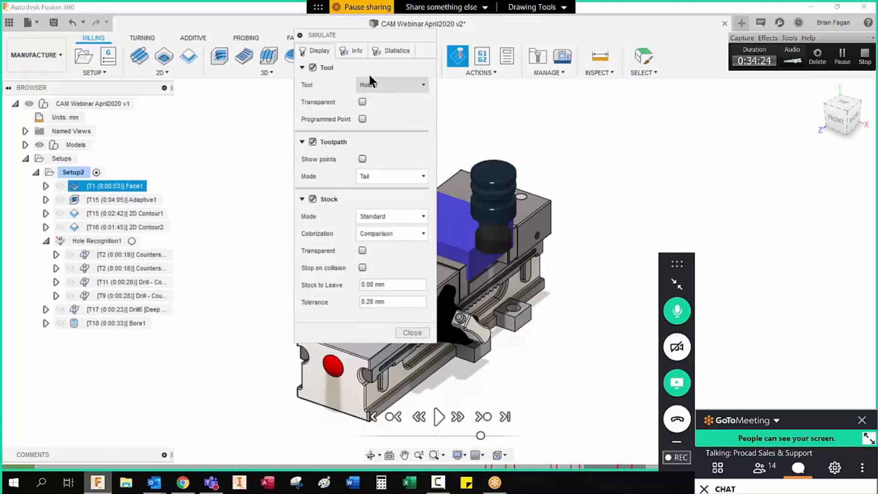
left_click_drag(374, 33, 217, 75)
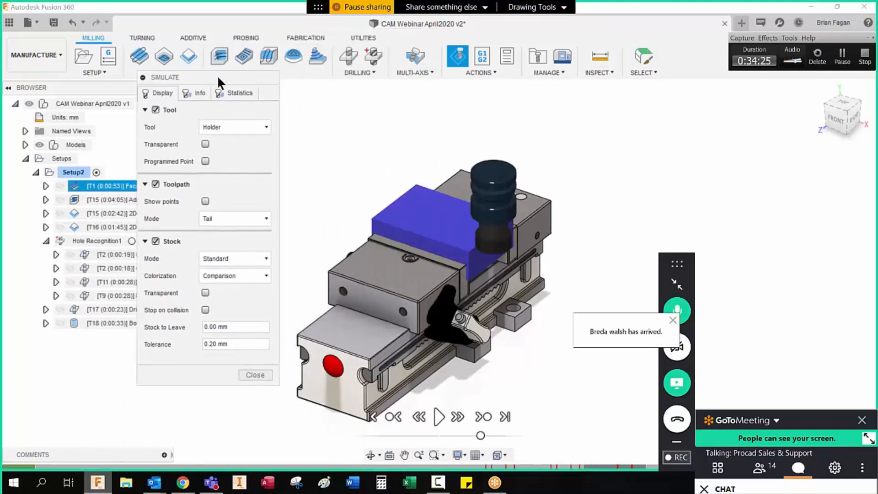
left_click(455, 417)
scroll(460, 276, "up", 3)
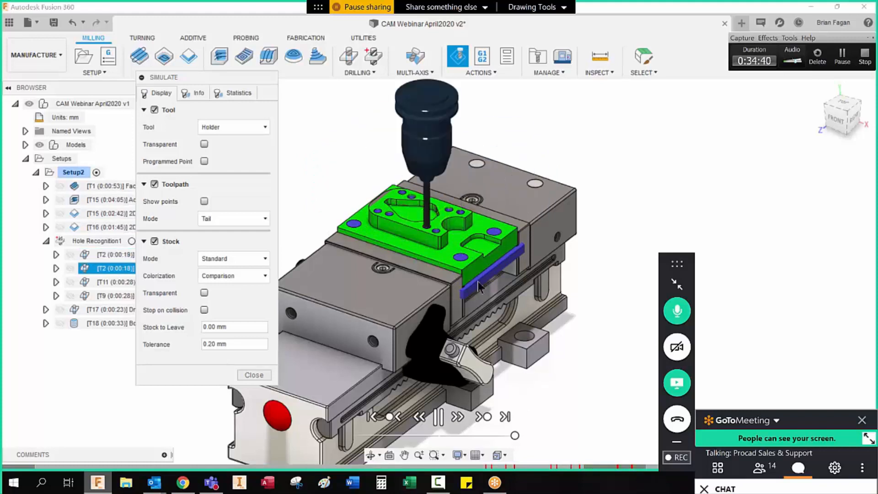
scroll(476, 287, "up", 3)
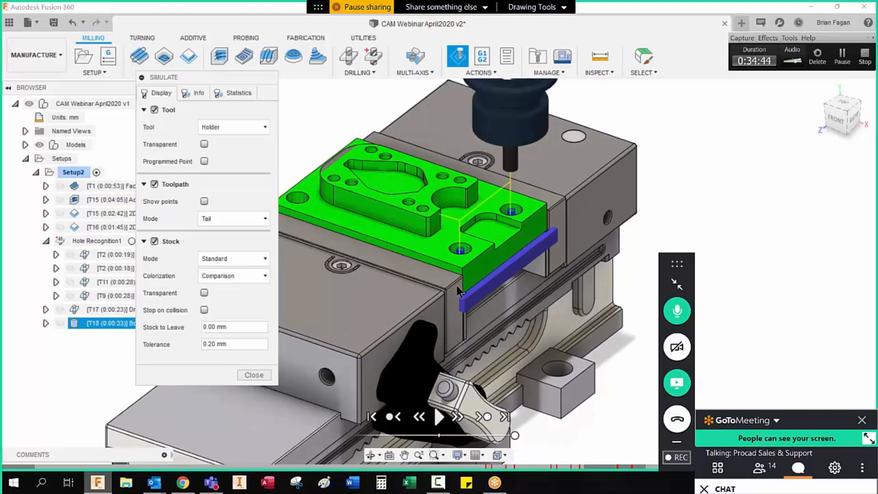
scroll(525, 217, "down", 3)
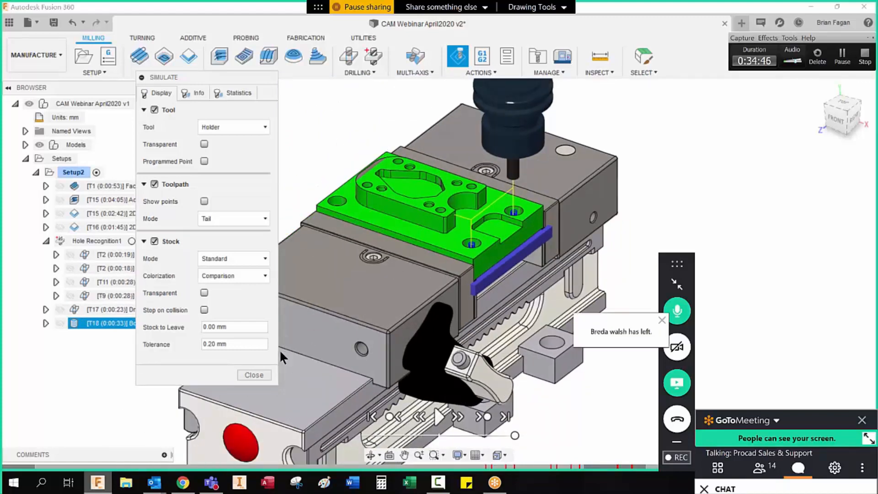
left_click(254, 375)
scroll(419, 366, "down", 3)
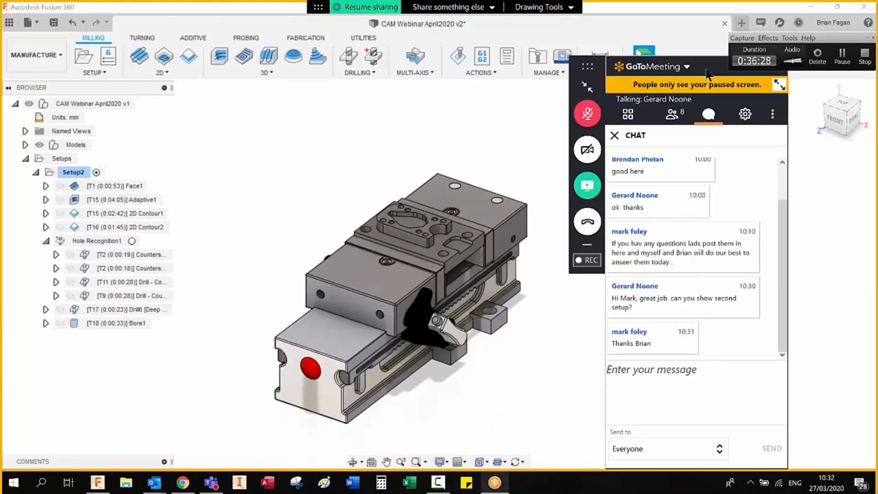
Move the GoToMeeting panel clear of the vise model and unmute the microphone
left_click_drag(707, 73, 795, 88)
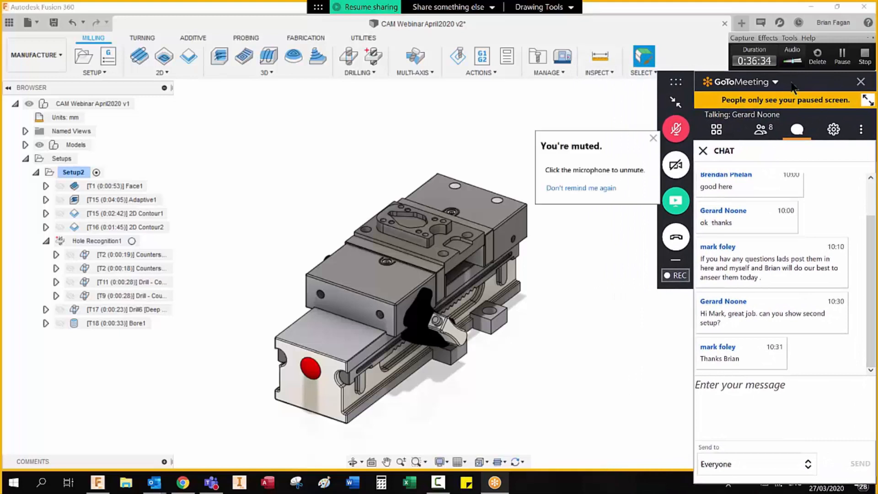
left_click(686, 137)
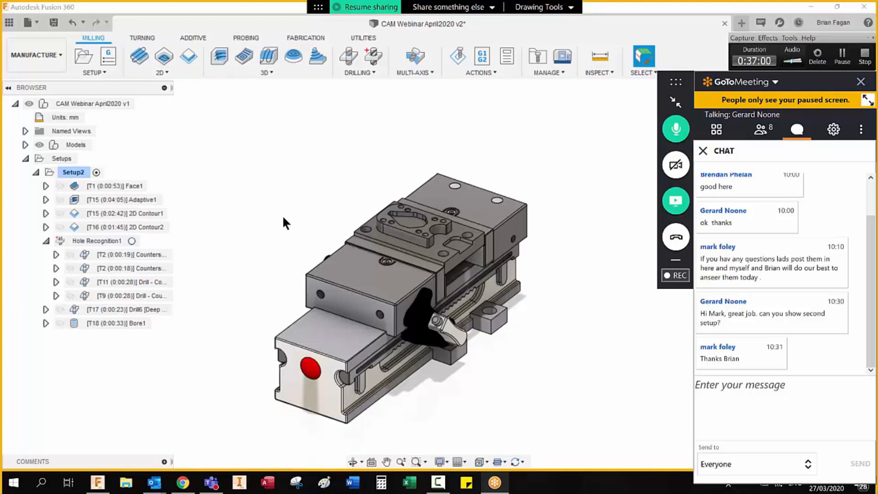
Switch to the Design workspace, isolate the 2D Strategies - Complete component, and clear the selection
left_click(39, 57)
left_click(43, 83)
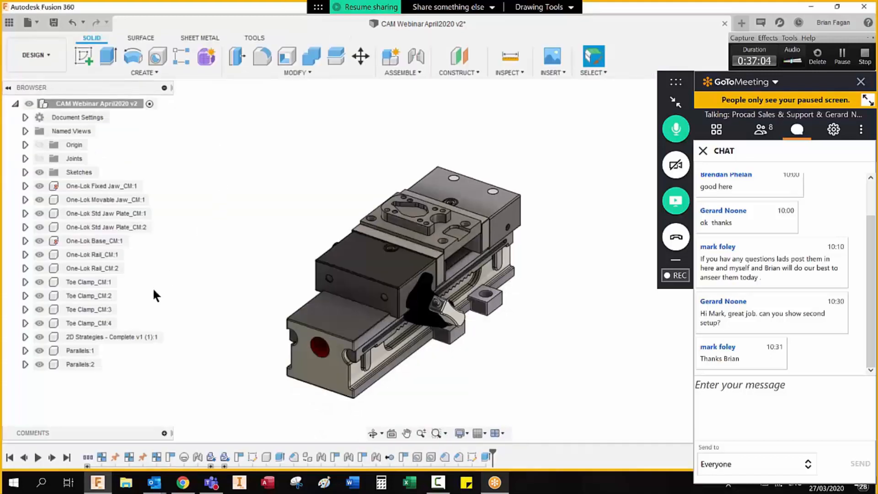
left_click(90, 337)
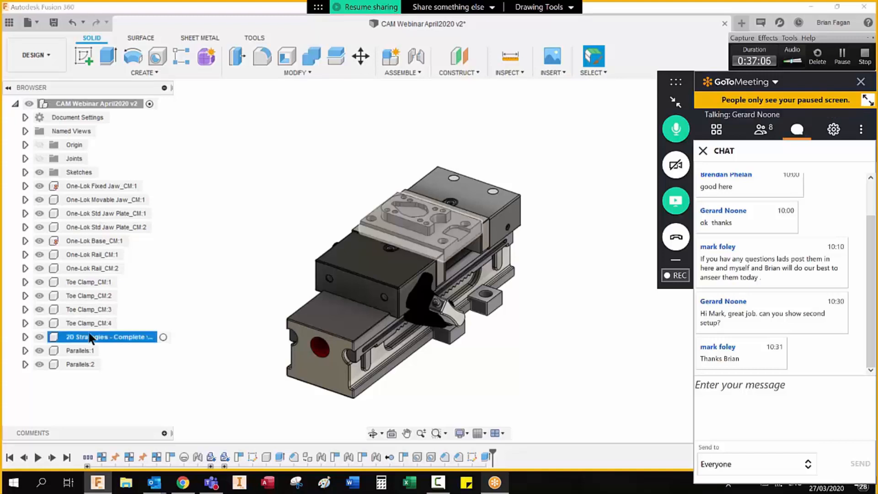
right_click(90, 339)
left_click(105, 345)
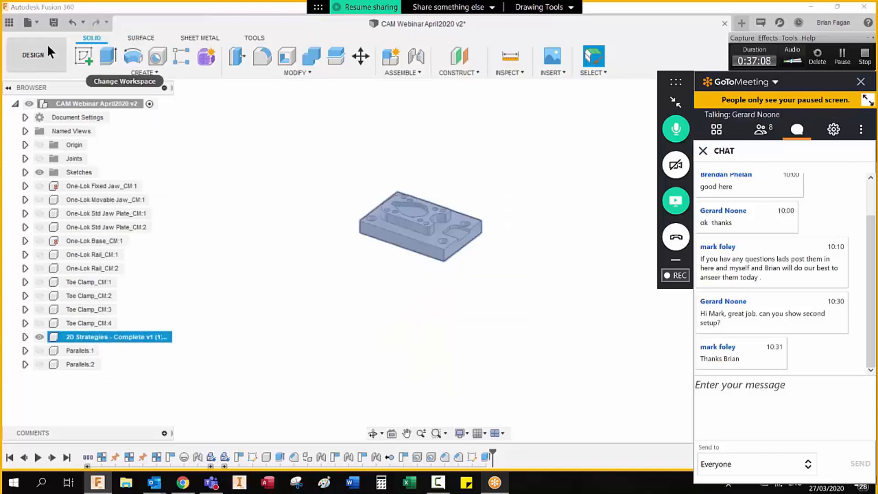
left_click(410, 157)
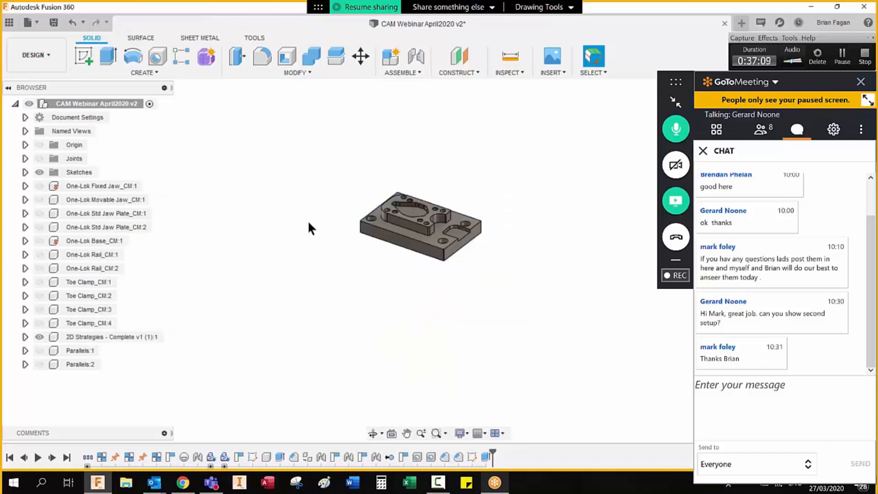
Switch to the Manufacture workspace and examine the plate inside Setup2's stock
left_click(61, 44)
left_click(46, 180)
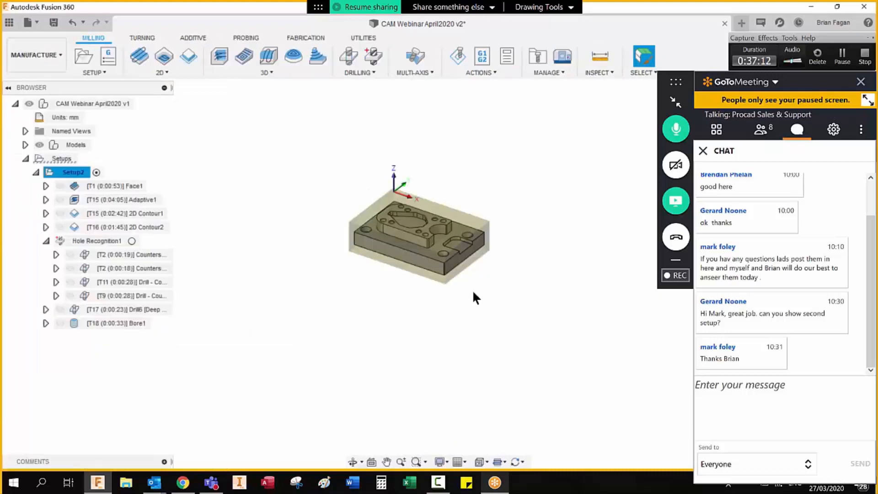
mouse_move(472, 289)
middle_mouse_down("shift")
mouse_move(448, 133)
mouse_move(474, 313)
mouse_move(471, 284)
middle_mouse_up("shift")
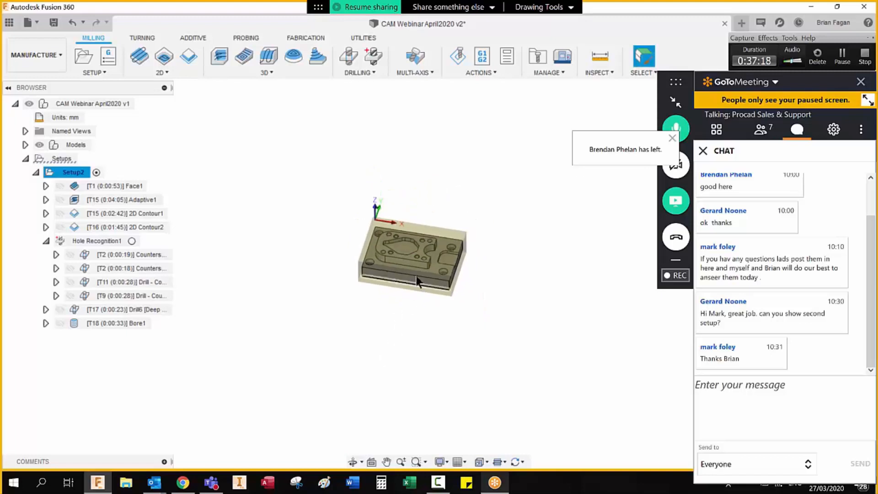
scroll(418, 270, "up", 3)
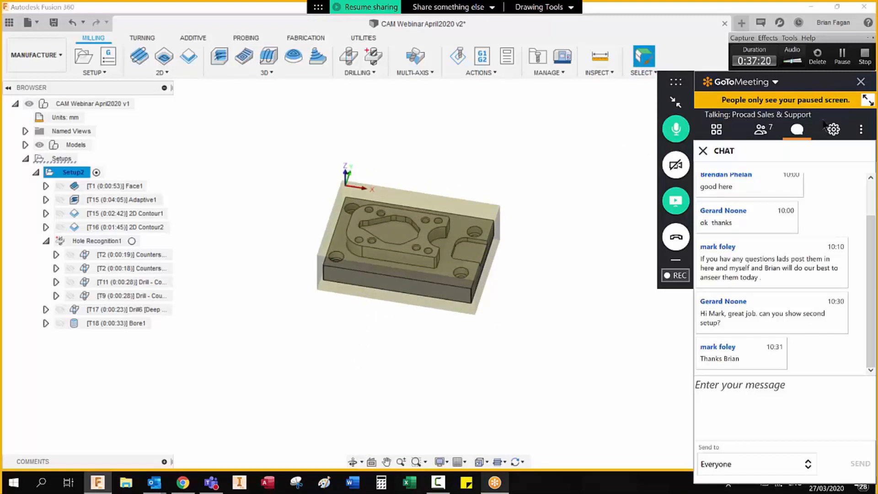
Move the GoToMeeting panel clear of the view cube and clear the Setup2 selection
left_click_drag(831, 87, 831, 421)
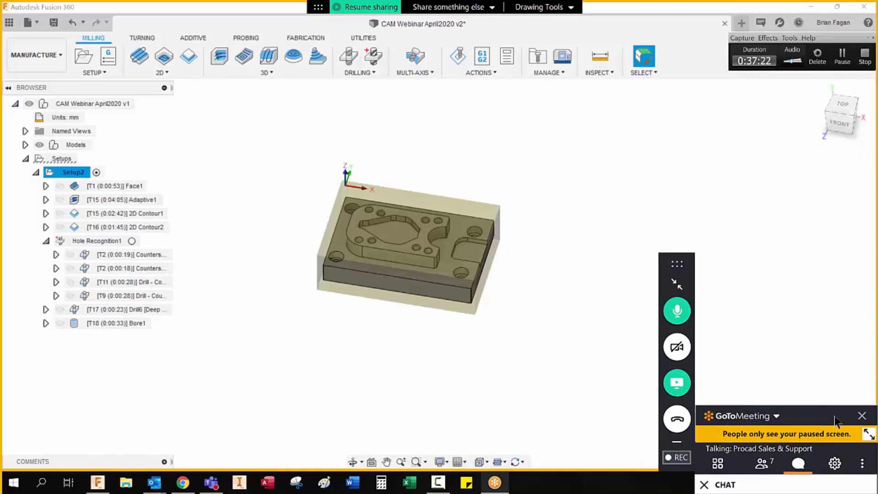
left_click(598, 209)
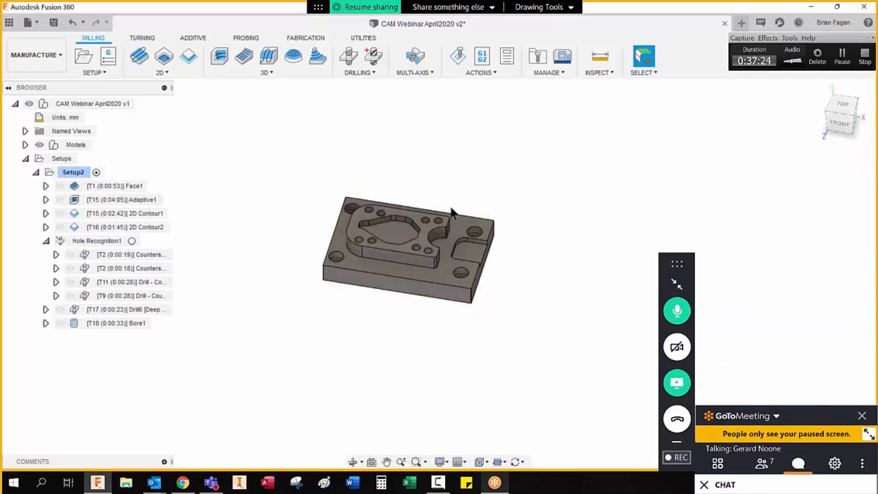
scroll(412, 249, "up", 3)
scroll(405, 255, "up", 1)
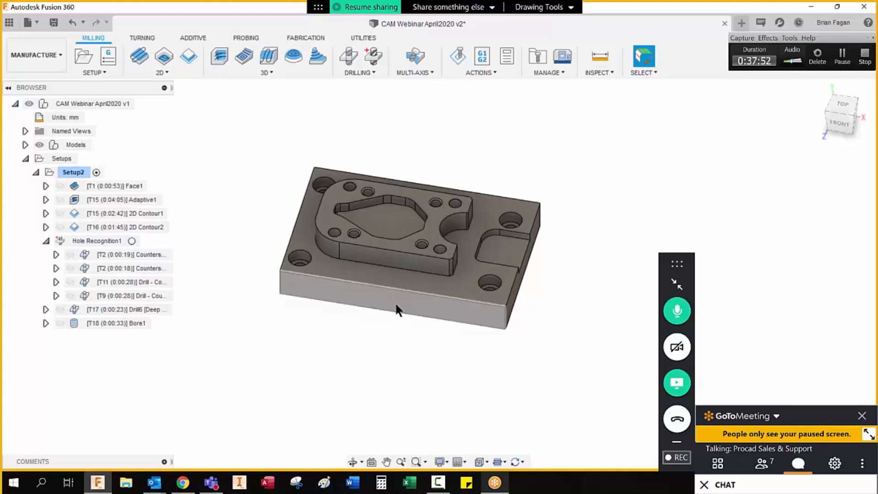
right_click(78, 172)
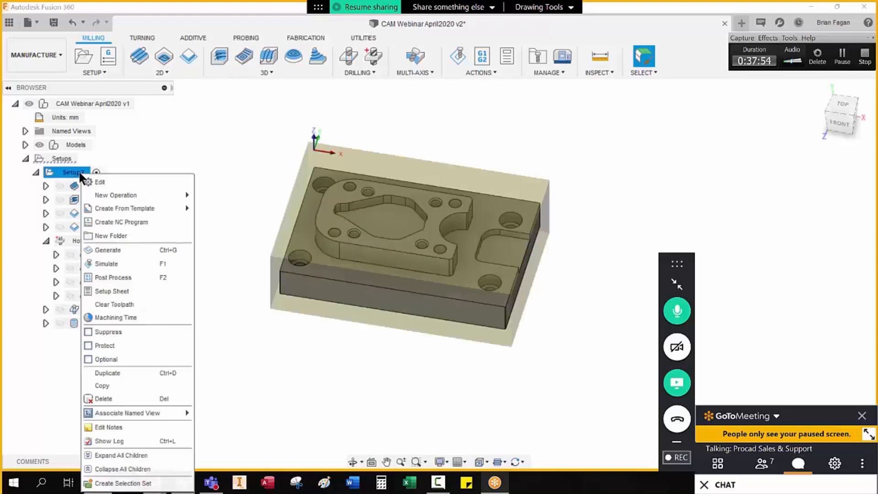
left_click(144, 105)
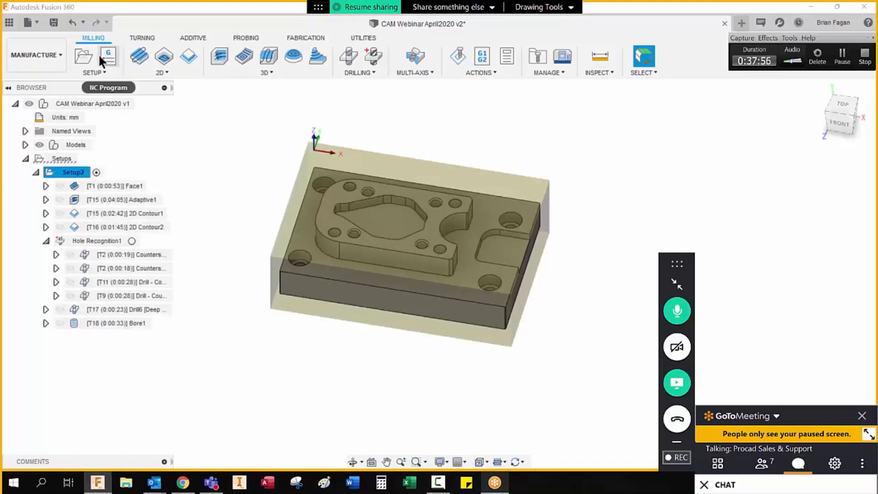
left_click(86, 54)
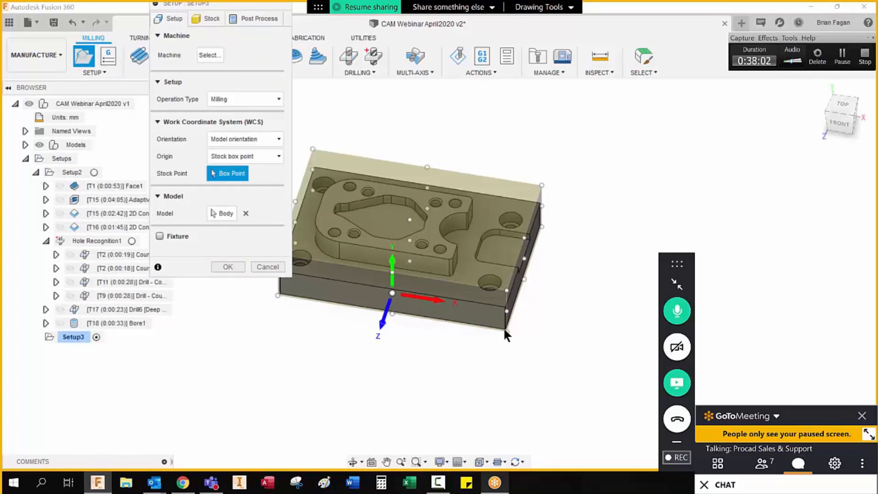
middle_click_drag(506, 364, 556, 200, "shift")
scroll(548, 348, "up", 3)
scroll(519, 298, "down", 4)
scroll(377, 217, "up", 2)
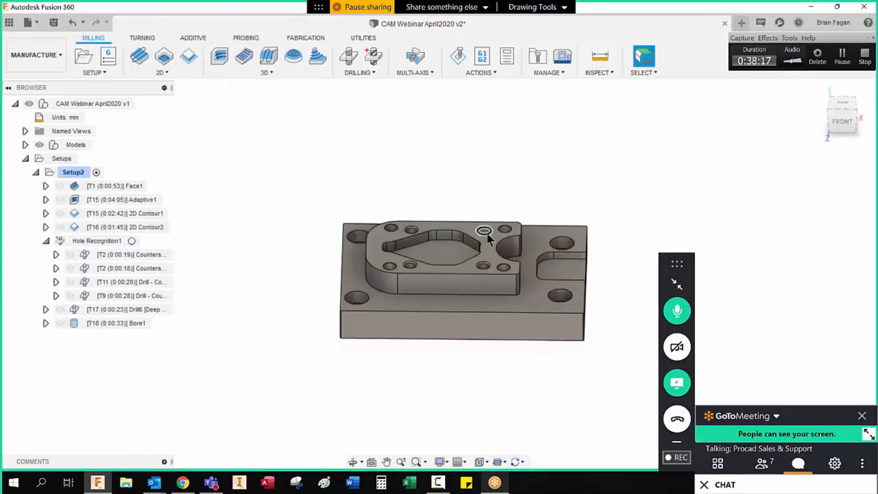
Create a new milling setup, orient it by Z axis/plane and X axis, and pick the plate's flat underside as the Z axis face
middle_click_drag(503, 233, 480, 240, "shift")
scroll(259, 391, "down", 2)
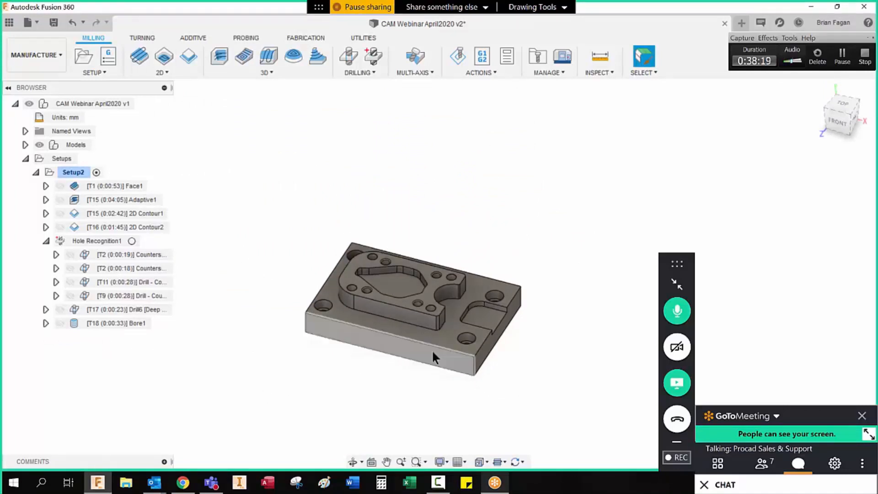
scroll(431, 350, "up", 2)
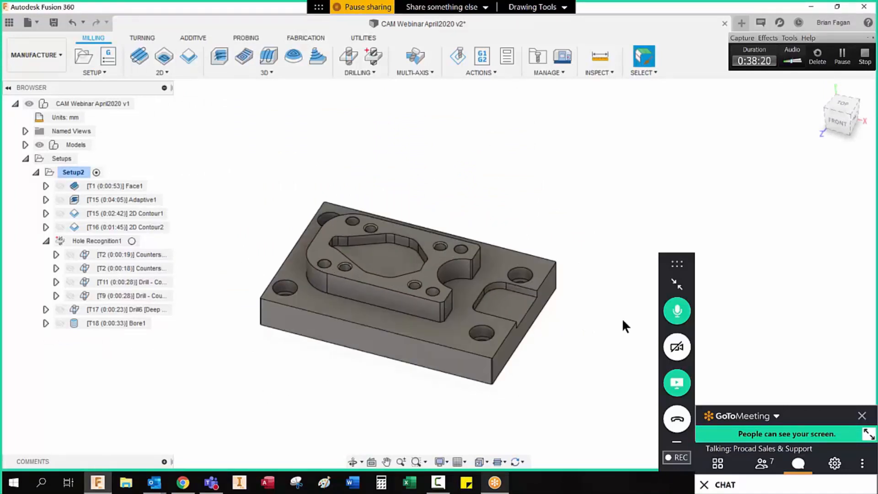
left_click(86, 54)
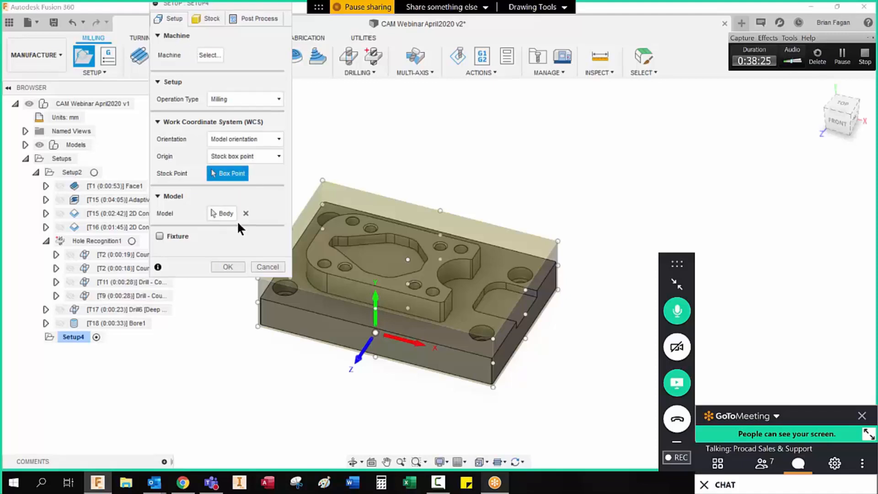
middle_click_drag(401, 287, 388, 122, "shift")
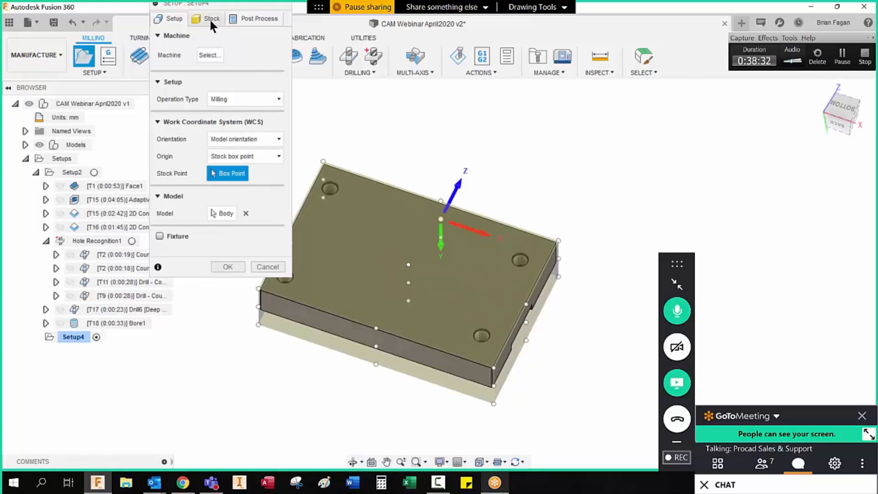
left_click(259, 140)
left_click(270, 164)
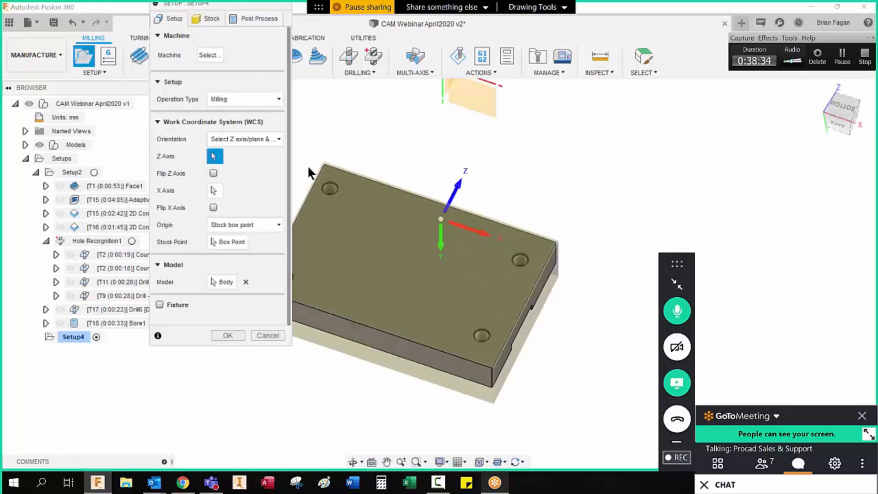
left_click(372, 232)
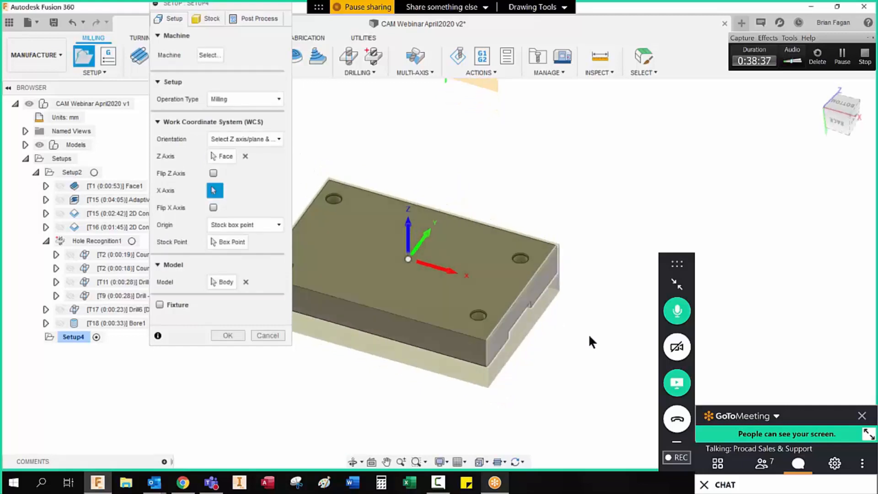
Set the setup's origin to Model box point and place it at the underside's back-left corner
scroll(588, 333, "down", 3)
scroll(498, 291, "up", 3)
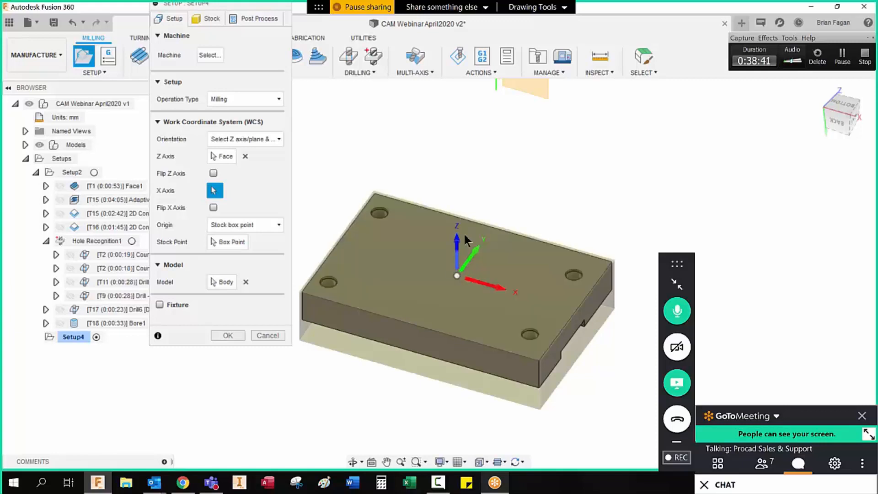
mouse_move(486, 280)
middle_mouse_down("shift")
mouse_move(486, 253)
mouse_move(488, 297)
middle_mouse_up("shift")
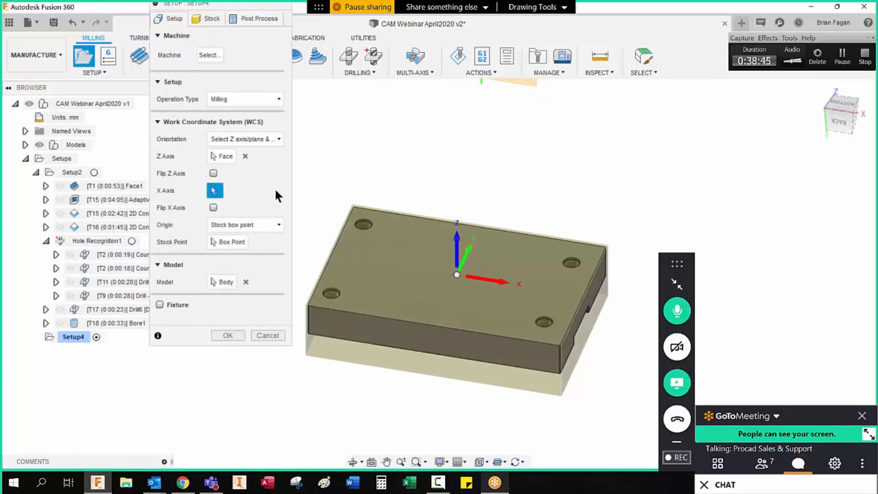
left_click(237, 246)
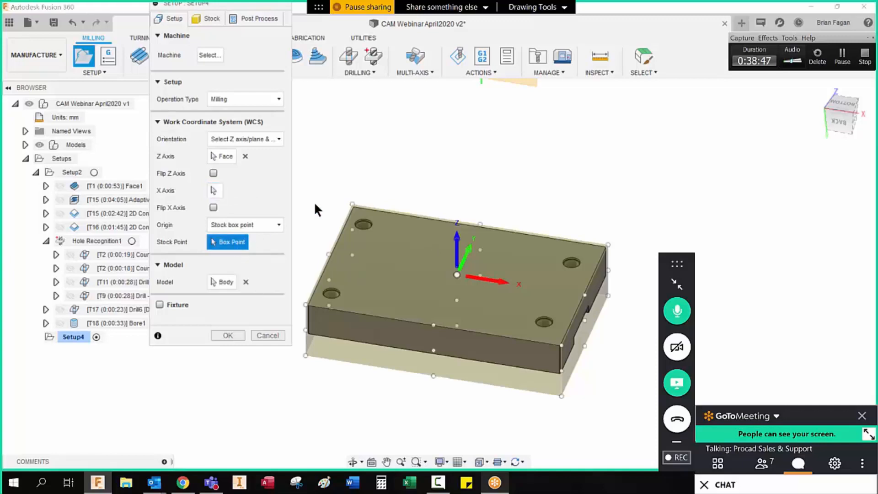
left_click(261, 224)
left_click(247, 261)
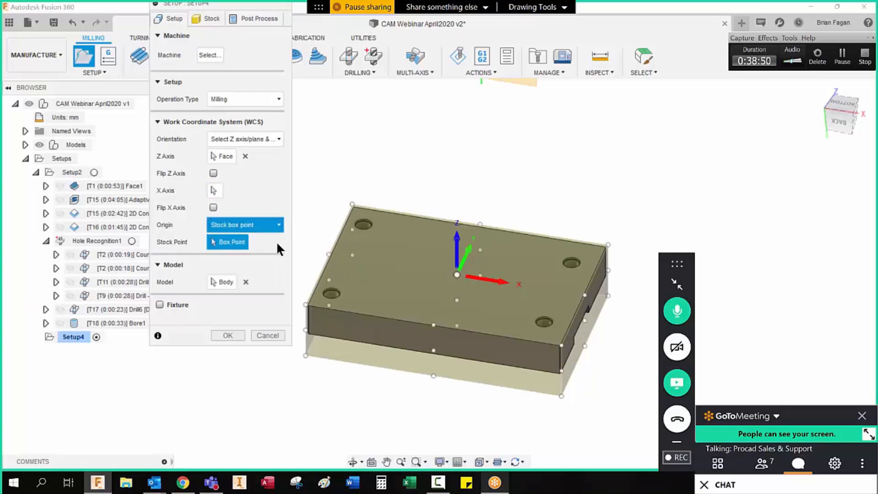
left_click(353, 207)
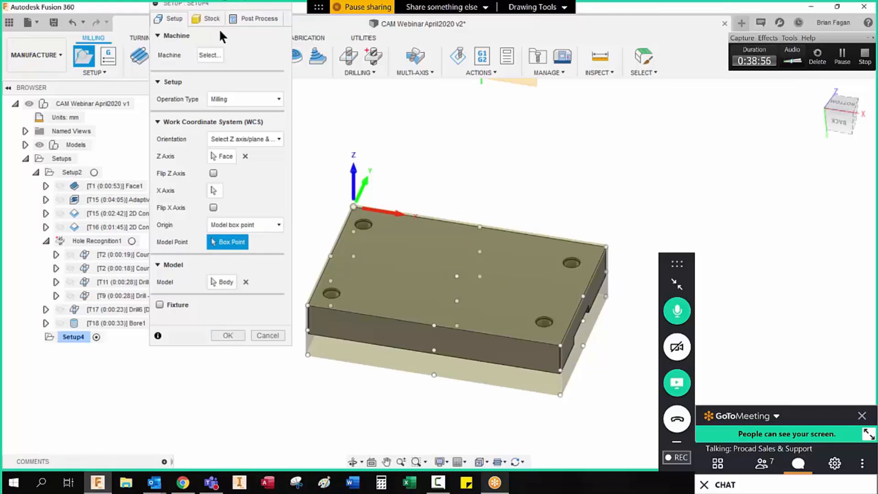
Set the new setup's Stock Top Offset to 10 mm, check the stock above the plate, and accept the setup
left_click(209, 19)
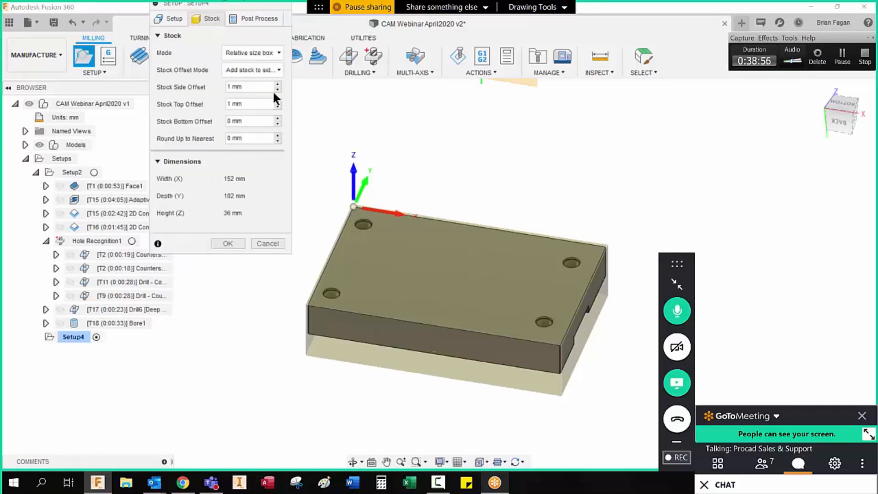
double_click(232, 105)
type("10")
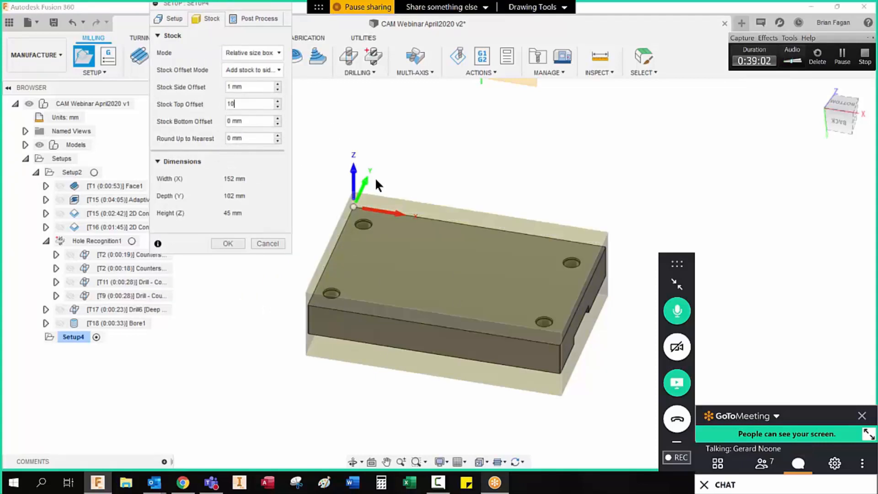
middle_click_drag(376, 180, 371, 173, "shift")
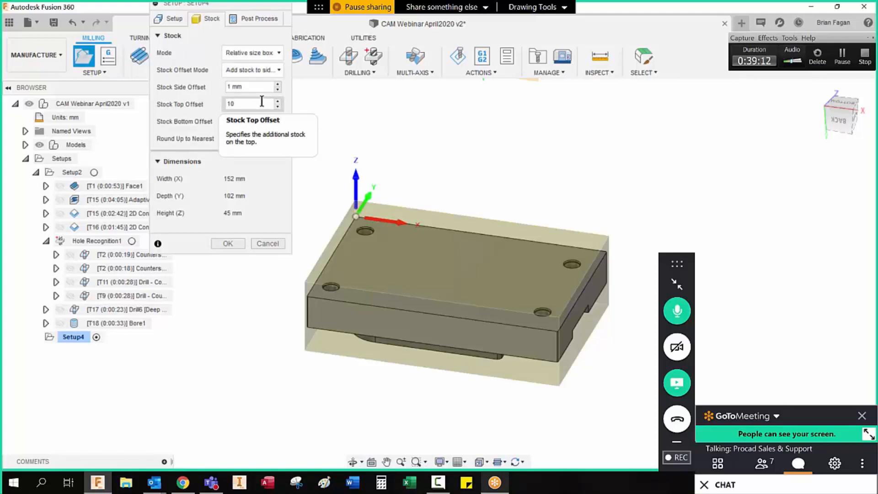
double_click(234, 103)
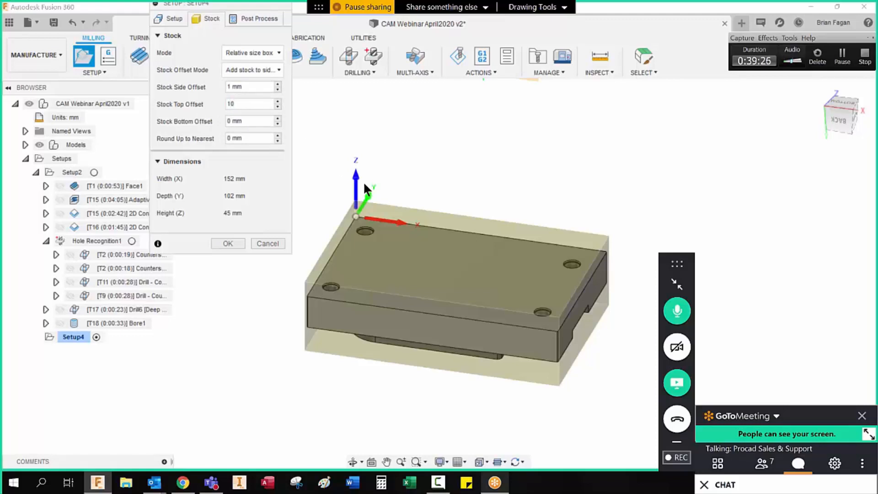
middle_click_drag(363, 181, 465, 220, "shift")
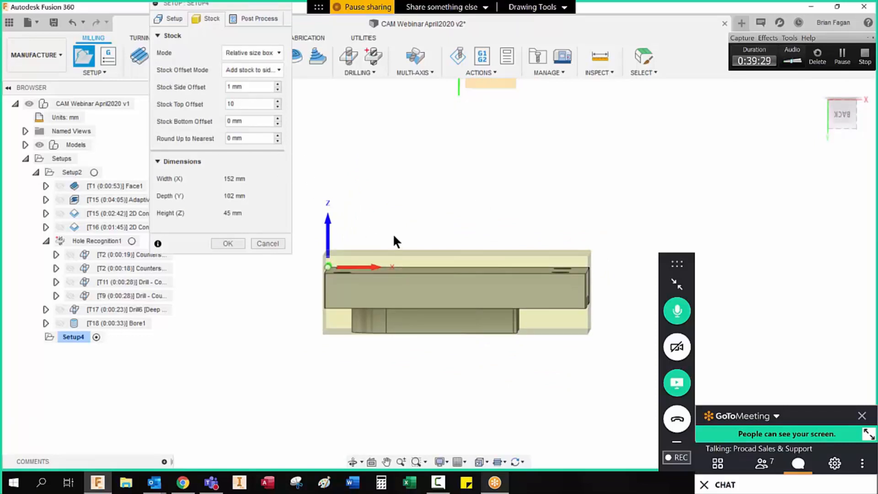
scroll(322, 266, "up", 4)
scroll(320, 276, "up", 2)
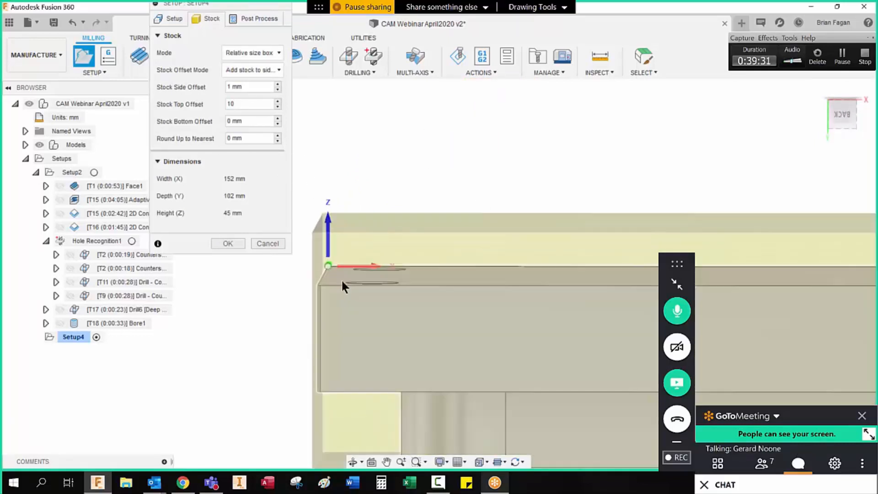
left_click(228, 243)
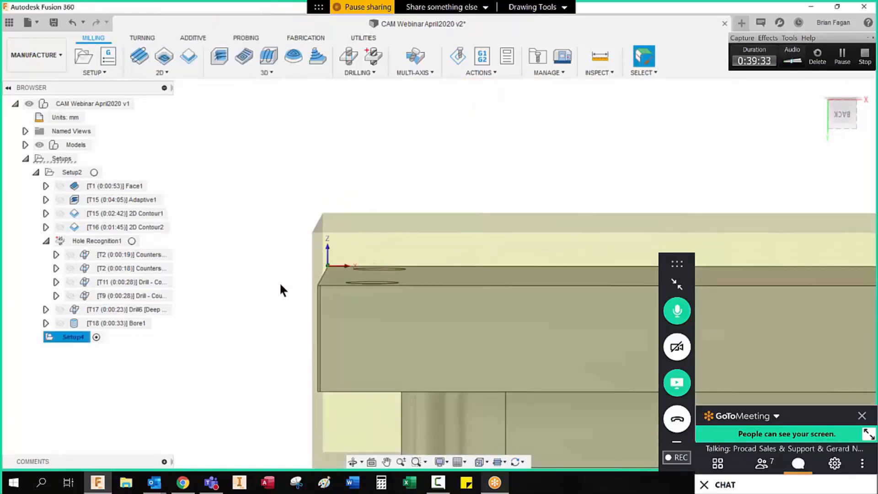
Reopen Setup4 for editing and show its stock settings
scroll(276, 288, "down", 3)
middle_click_drag(370, 276, 313, 329, "shift")
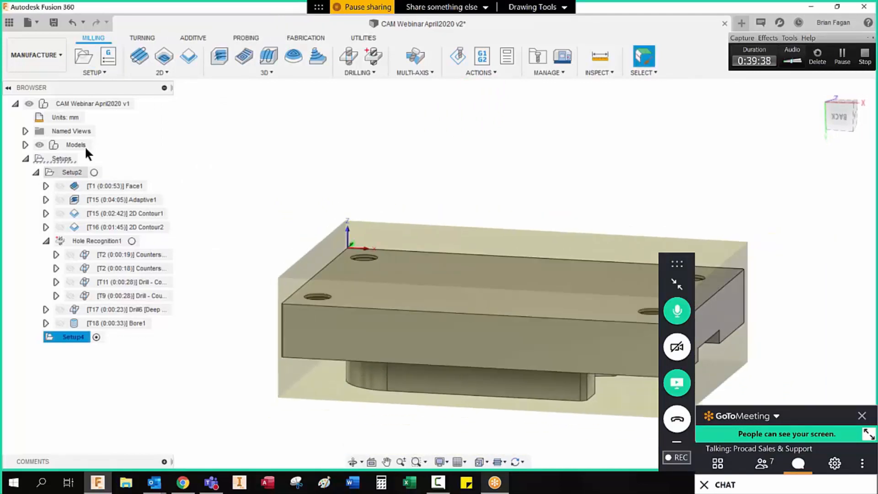
right_click(79, 342)
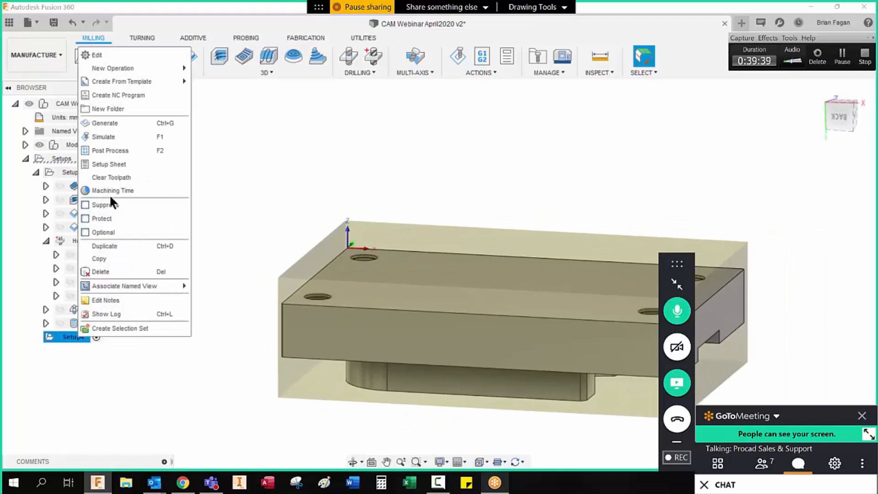
left_click(109, 58)
left_click(203, 19)
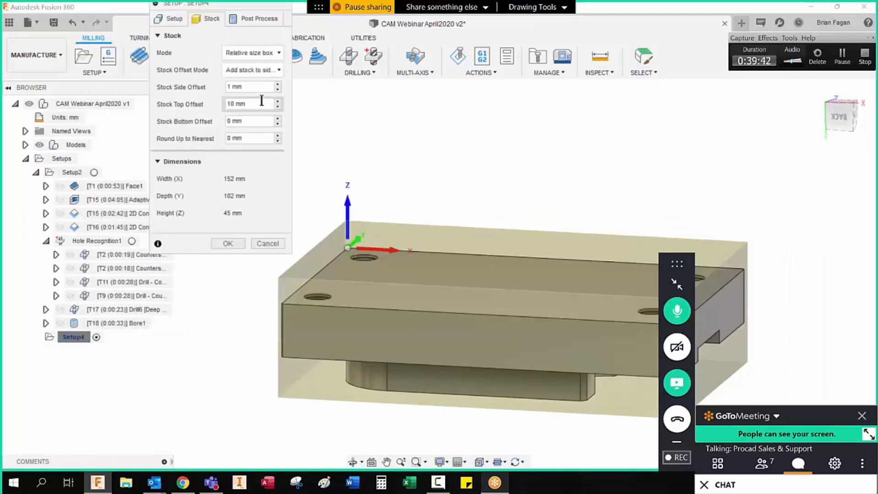
Try the Fixed size box stock mode and switch back to Relative size box
left_click(273, 51)
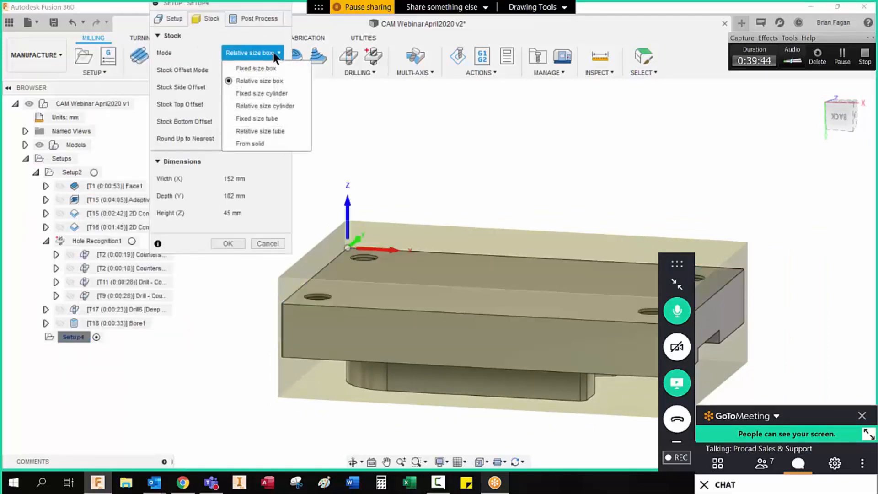
left_click(264, 68)
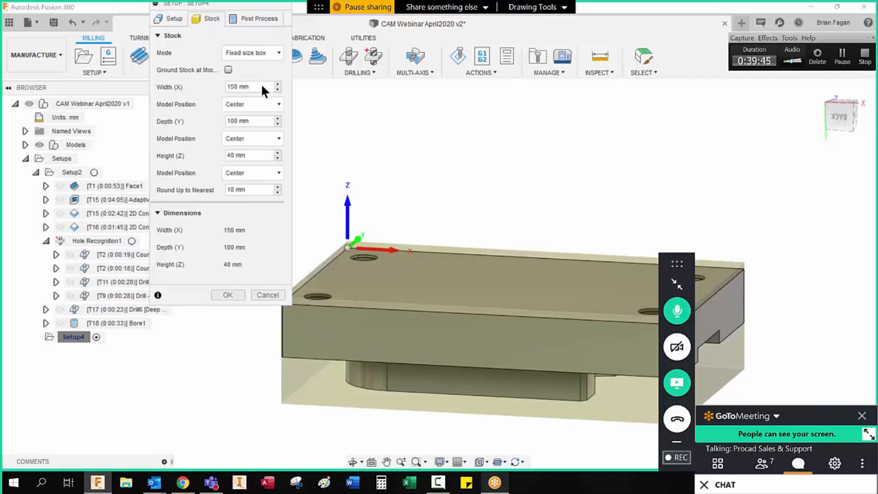
left_click(261, 51)
left_click(259, 81)
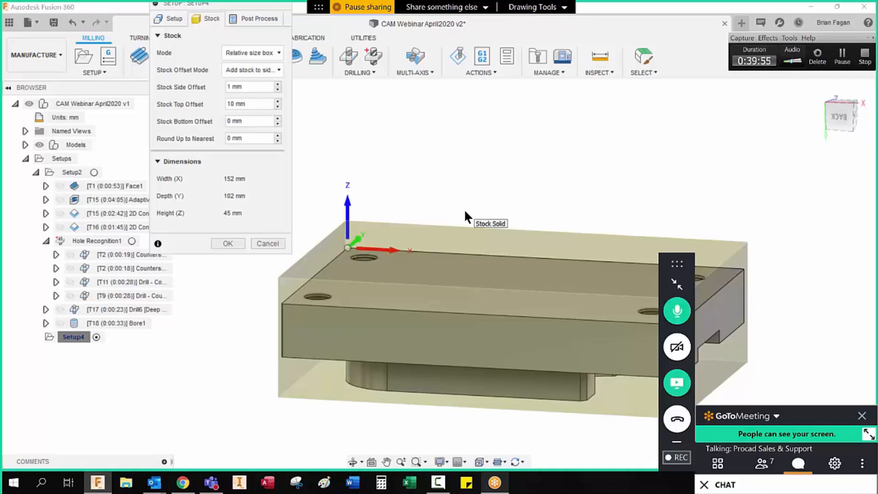
middle_click_drag(474, 276, 440, 370, "shift")
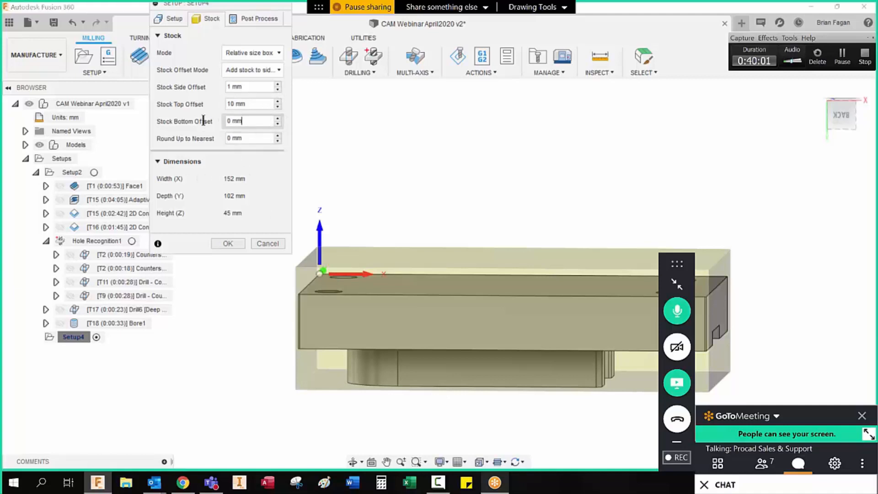
Set Setup4's Stock Side Offset to 5 mm, check the enlarged stock around the plate, and accept the setup
left_click(263, 121)
left_click(253, 105)
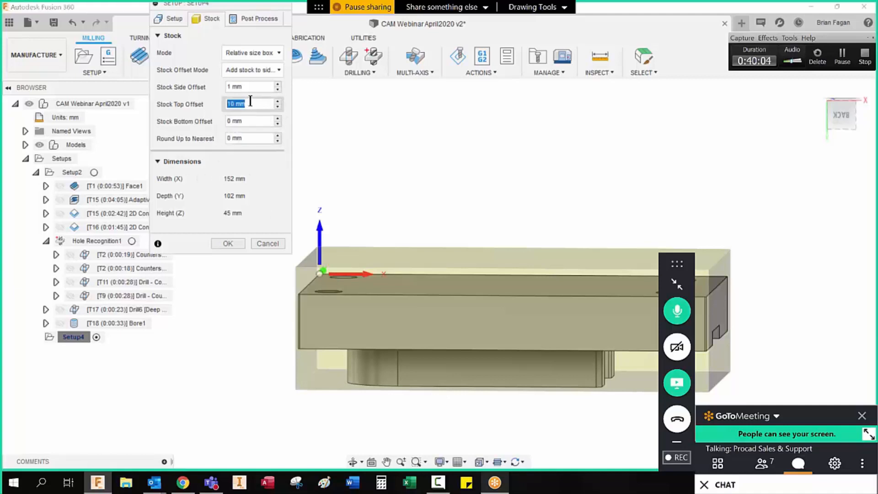
left_click(255, 87)
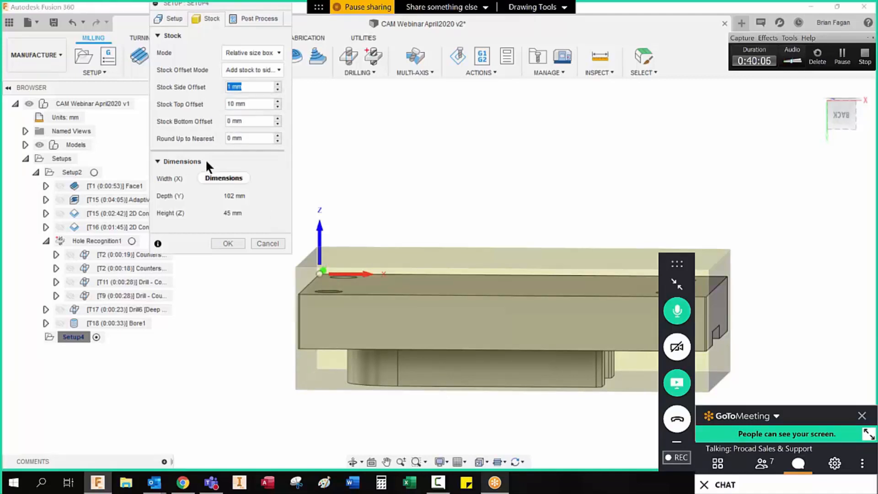
type("5")
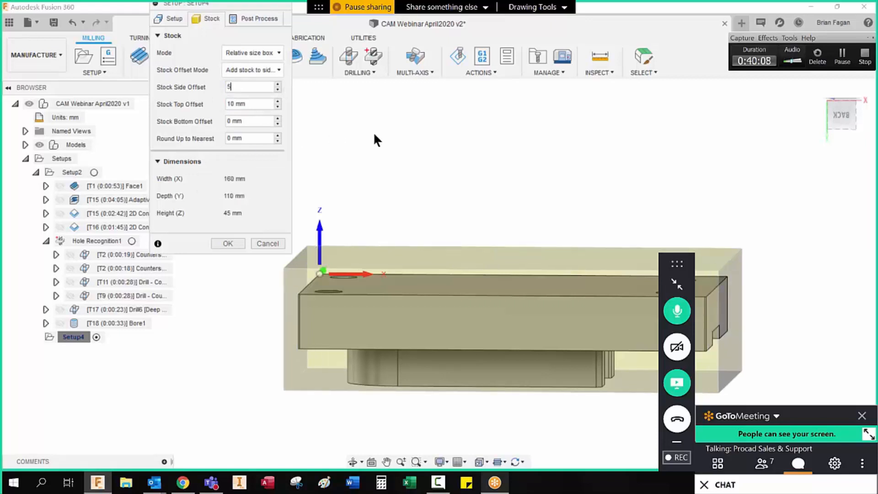
middle_click_drag(373, 134, 358, 167, "shift")
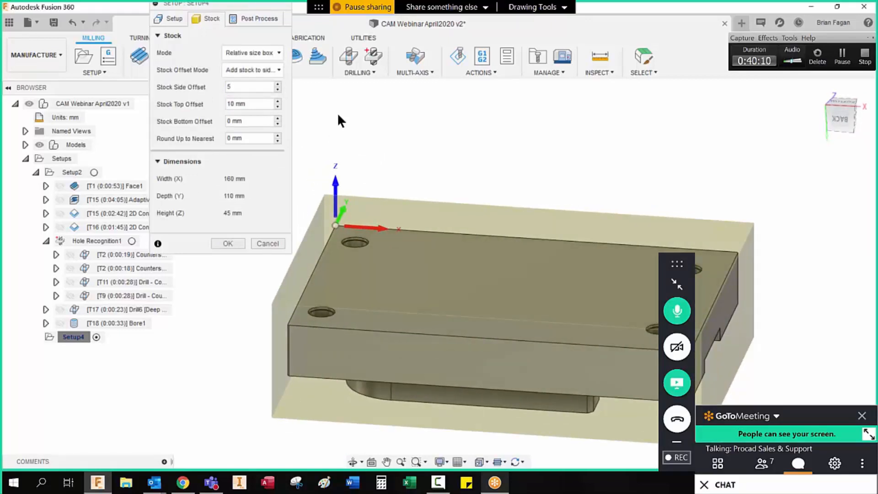
left_click(227, 244)
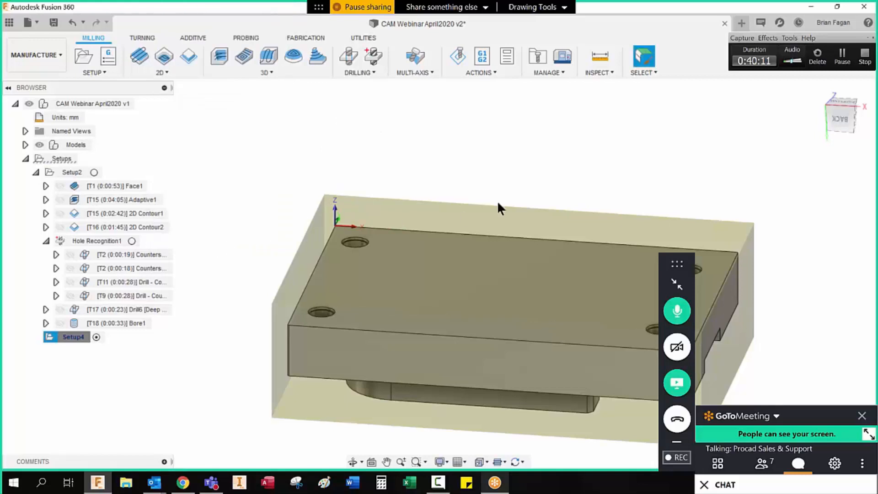
Check Setup4's stock from the plate's side, reopen the setup, and try the Fixed size box stock mode
scroll(262, 331, "down", 3)
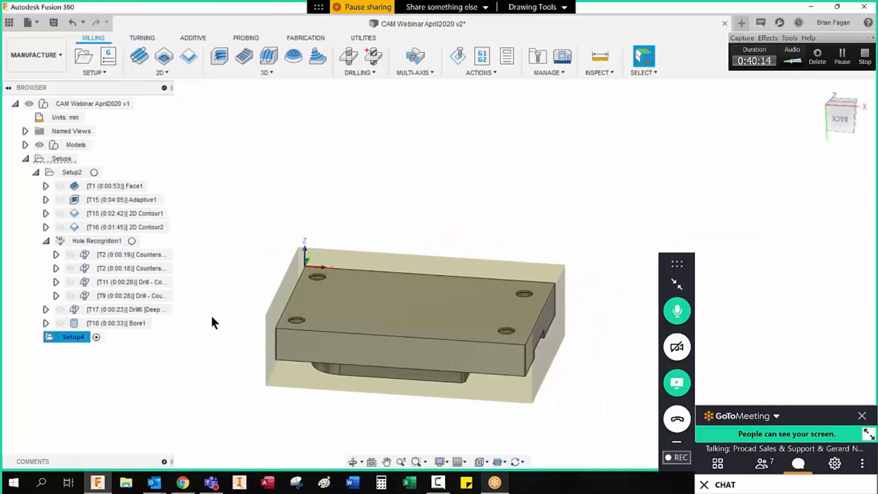
scroll(327, 314, "up", 2)
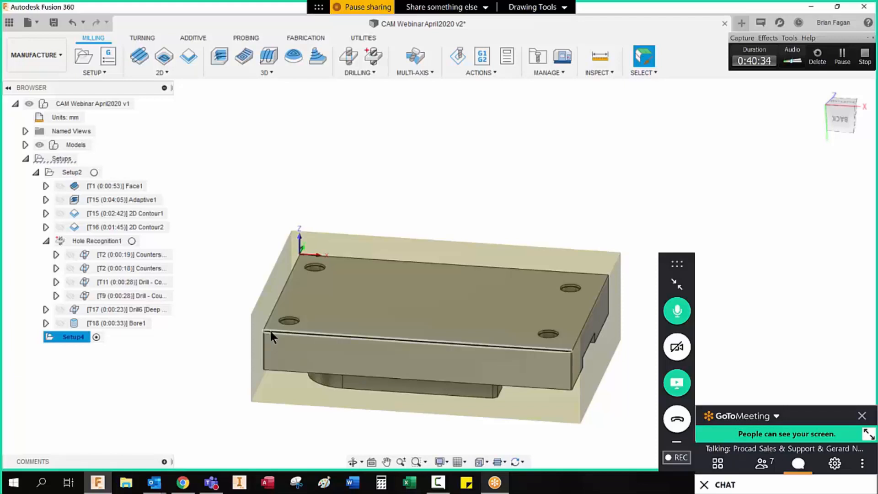
middle_click_drag(270, 328, 374, 311, "shift")
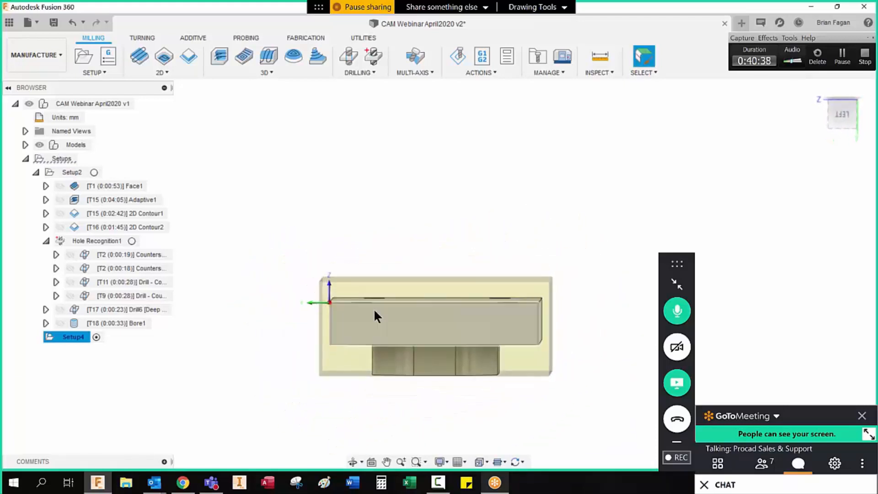
scroll(373, 313, "up", 2)
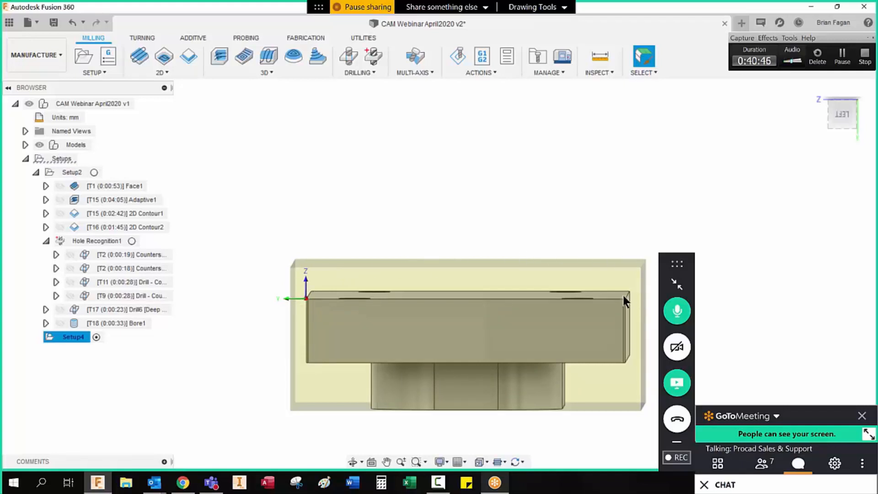
right_click(75, 341)
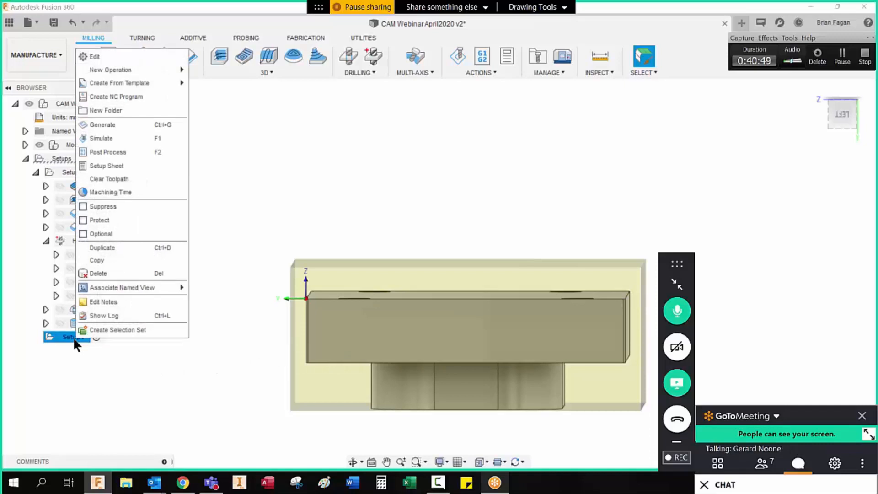
left_click(120, 55)
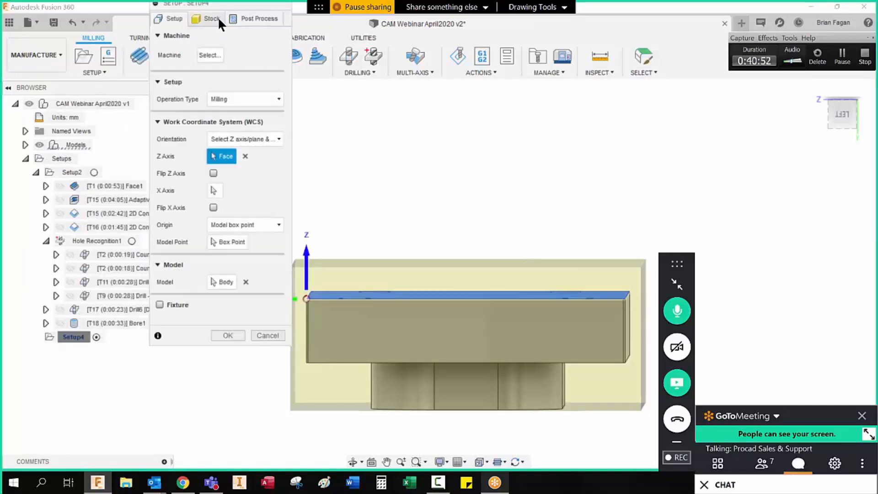
left_click(216, 18)
left_click(252, 53)
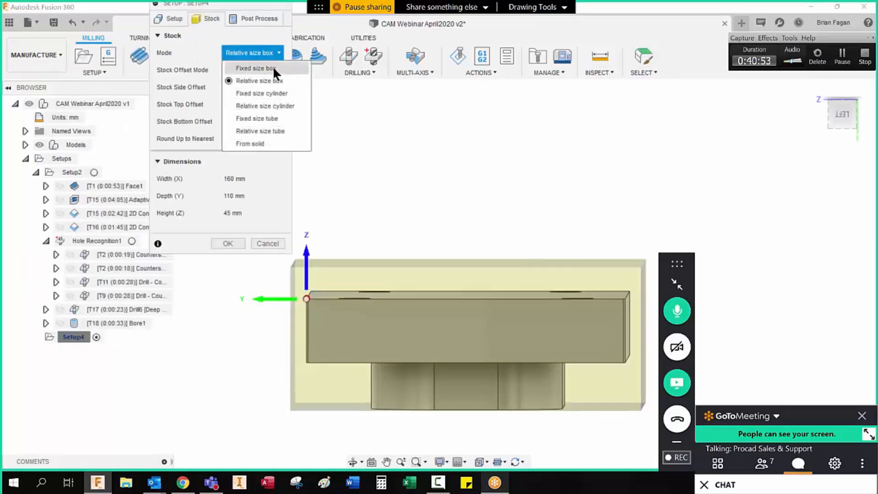
left_click(278, 69)
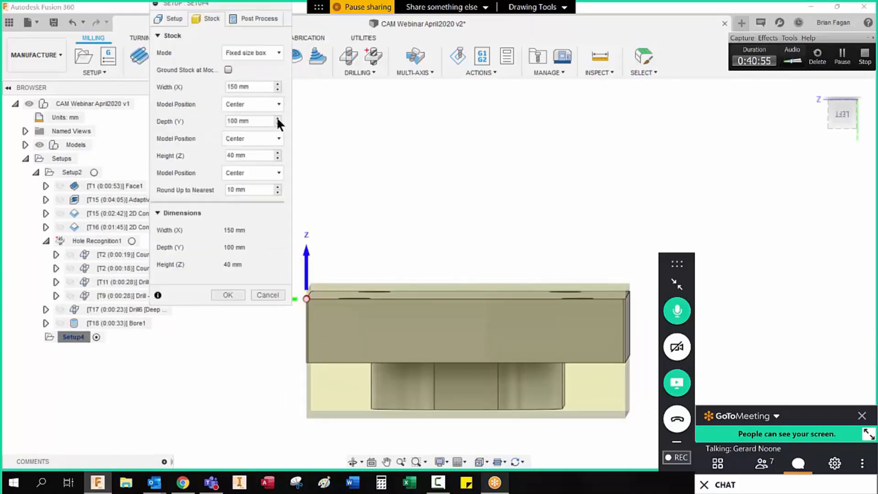
Review the stock modes with Fixed size box kept, toggle the ground-stock option on and off, and cancel the setup edit
left_click(252, 54)
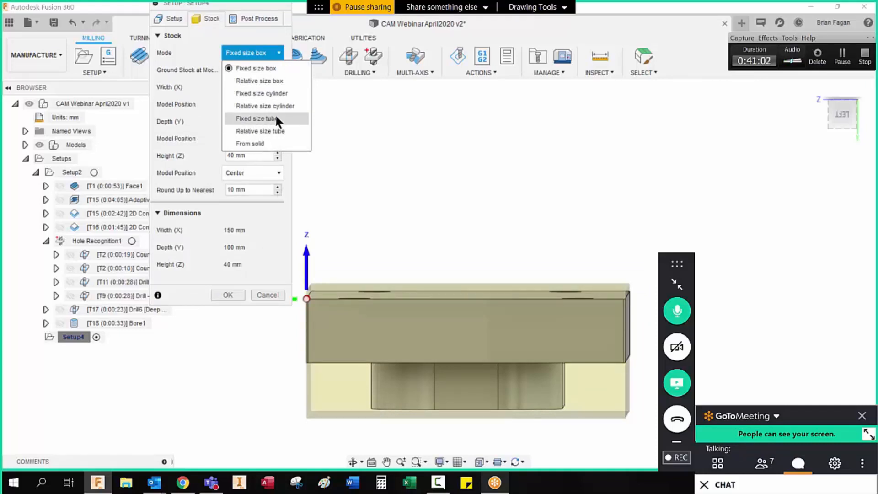
left_click(264, 67)
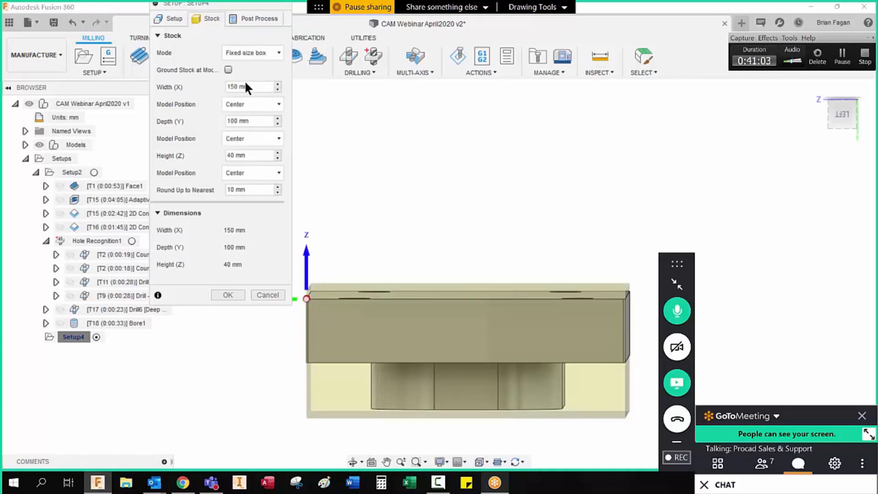
left_click(229, 69)
left_click(226, 68)
left_click(272, 294)
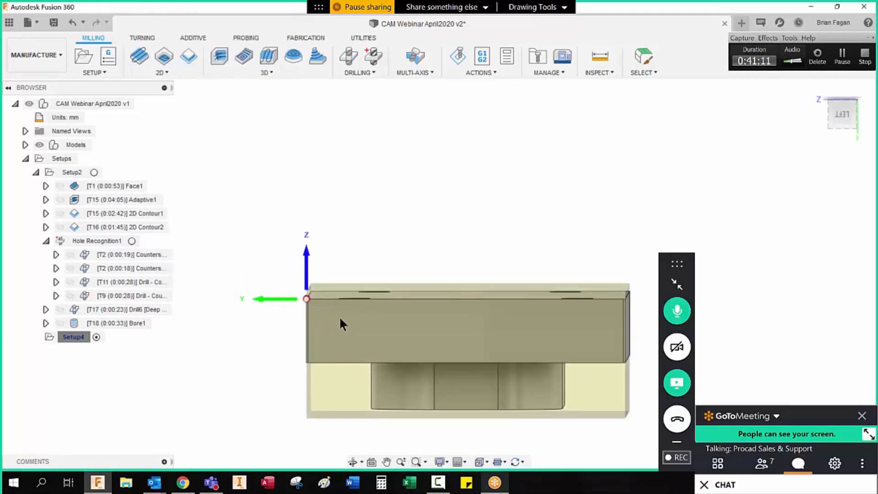
Select Setup4 and examine its stock and coordinate system around the flipped plate from an angled view
middle_click_drag(374, 220, 347, 248, "shift")
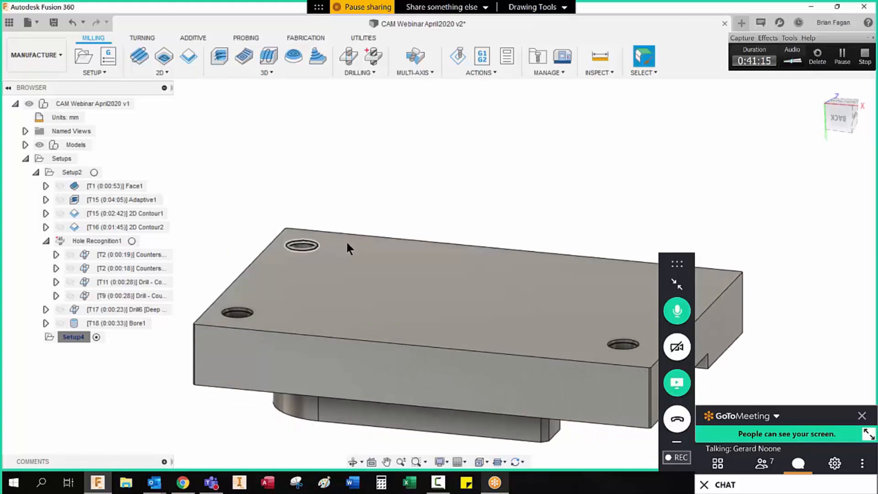
scroll(309, 334, "down", 1)
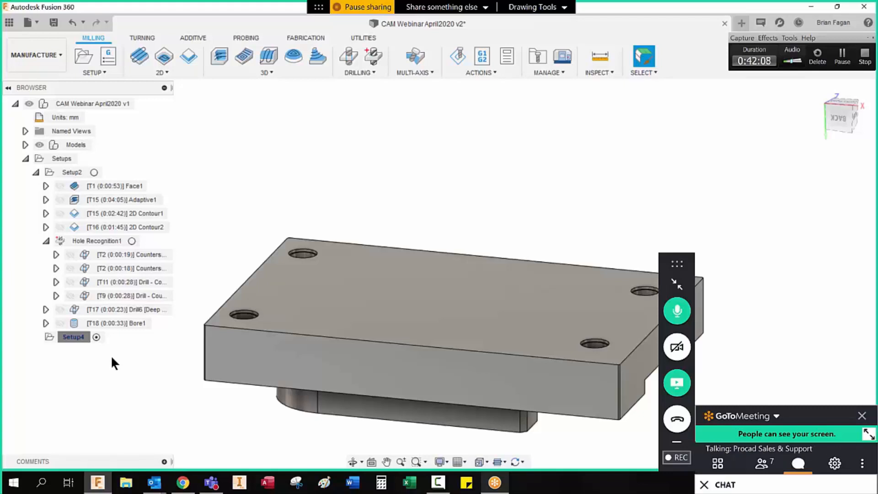
left_click(100, 169)
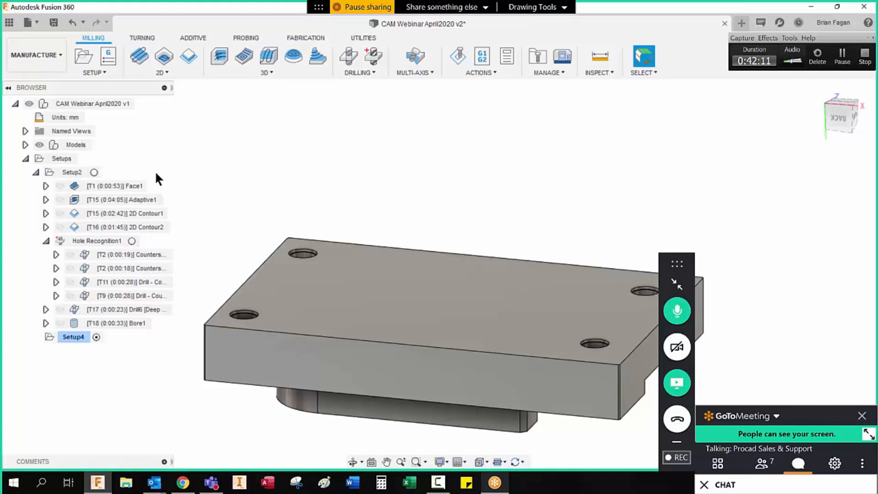
scroll(301, 251, "down", 3)
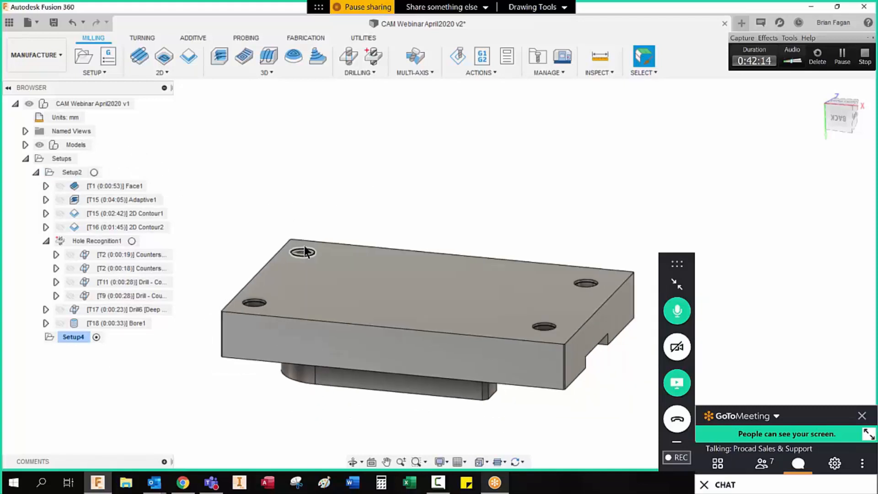
middle_click_drag(301, 247, 291, 221, "shift")
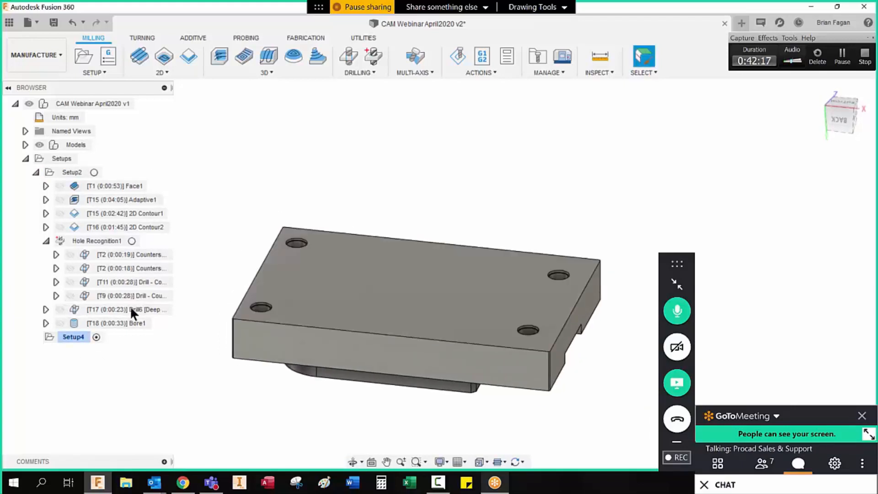
left_click(76, 337)
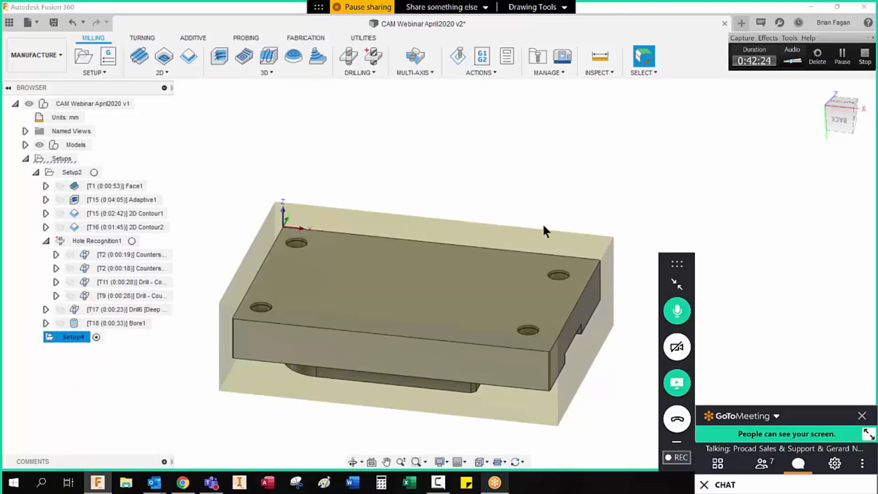
Move the GoToMeeting panel so the whole chat can be read, and check the attendees' questions
left_click_drag(806, 408, 801, 93)
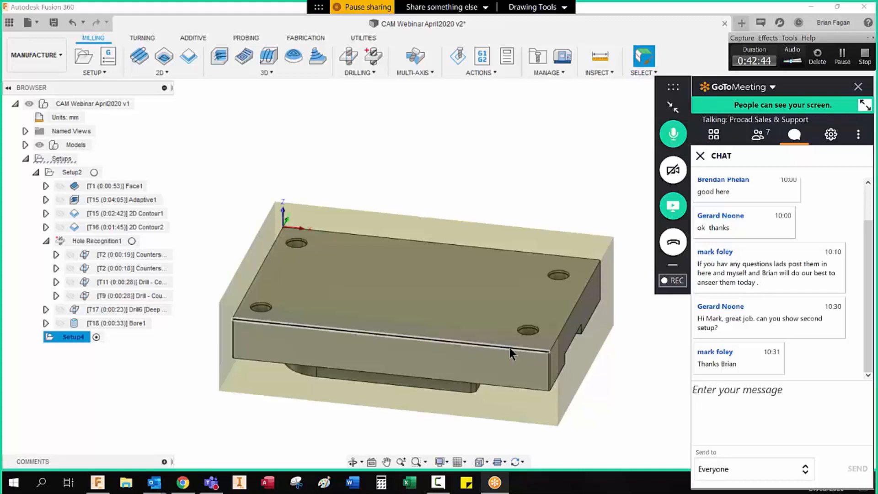
left_click_drag(791, 83, 790, 81)
left_click(378, 7)
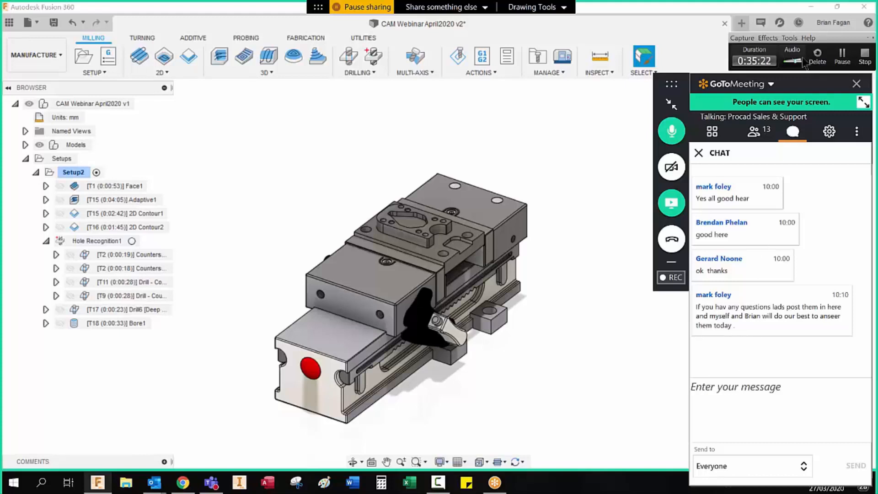
mouse_move(802, 84)
left_mouse_down()
mouse_move(765, 90)
mouse_move(800, 91)
mouse_move(802, 82)
left_mouse_up()
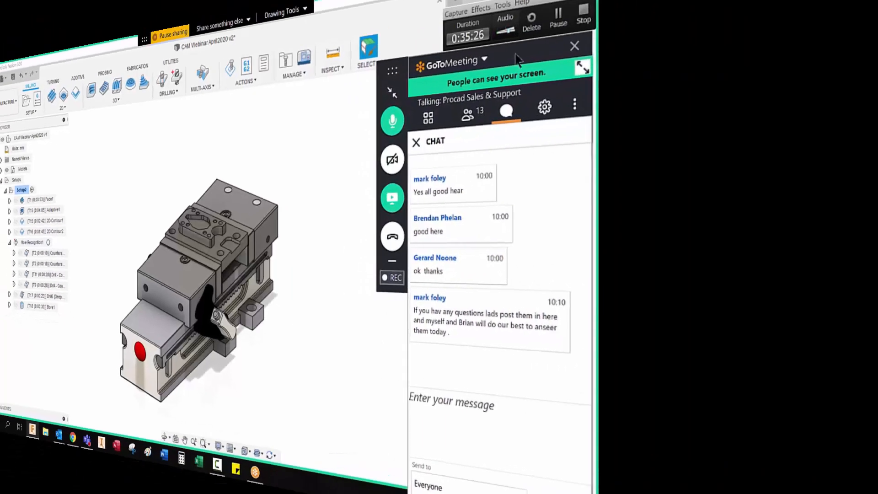